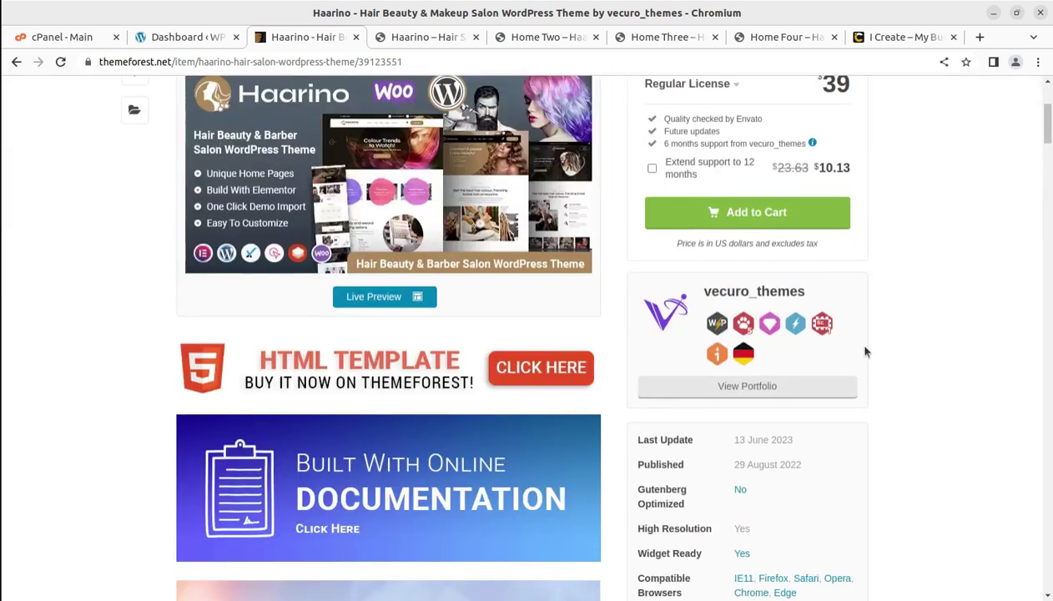
Examine the Haarino theme's author, publication and update dates, and description on ThemeForest, plus its demo home page.
{"action": "left_click_drag", "start_coordinate": [807, 292], "coordinate": [701, 292]}
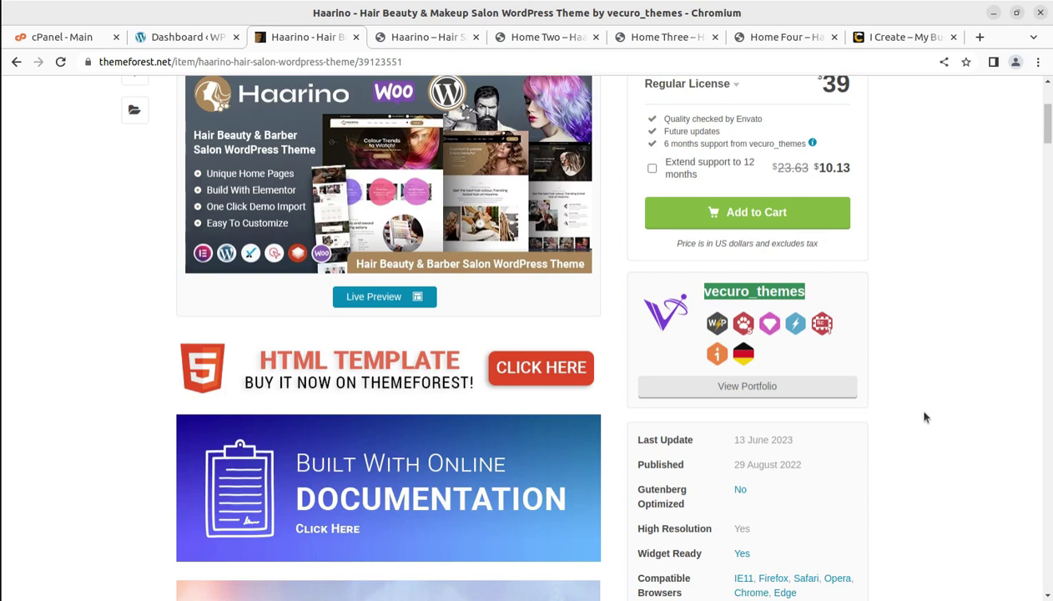
{"action": "left_click", "coordinate": [853, 469]}
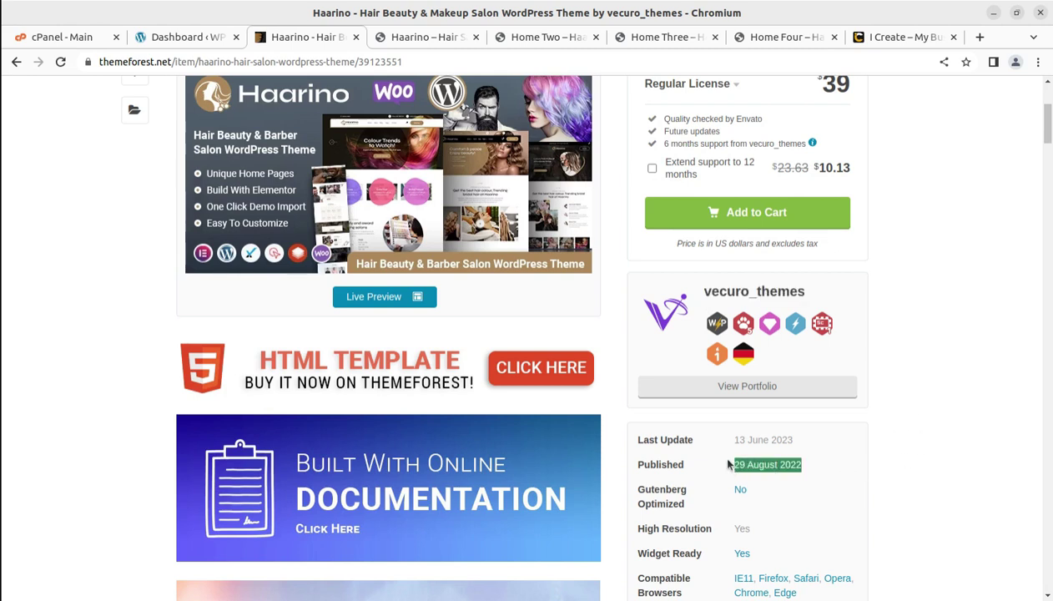
{"action": "left_click_drag", "start_coordinate": [788, 440], "coordinate": [734, 441]}
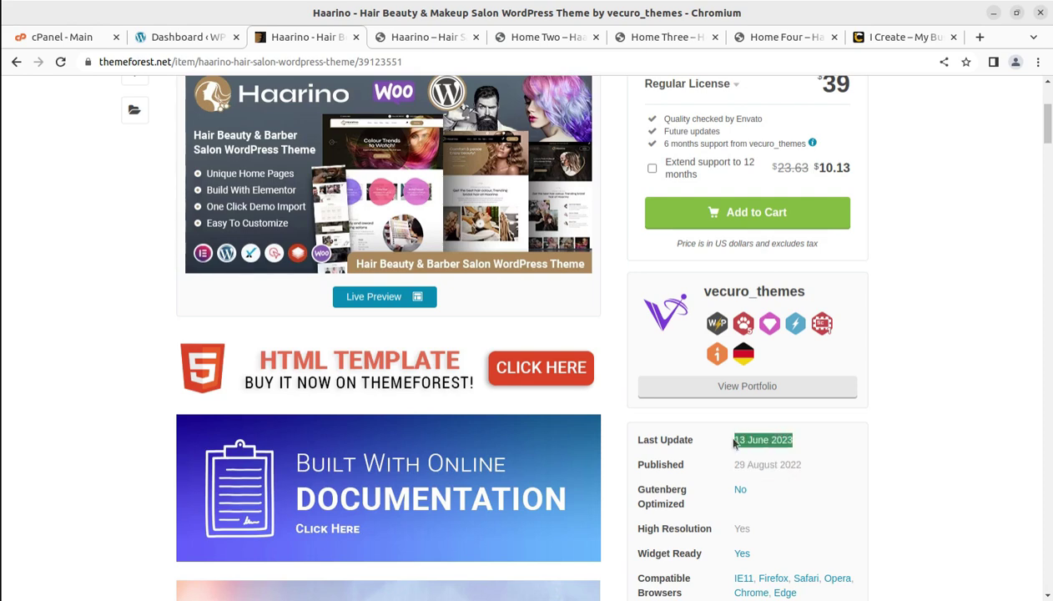
{"action": "scroll", "coordinate": [803, 446], "scroll_direction": "up", "scroll_amount": 3}
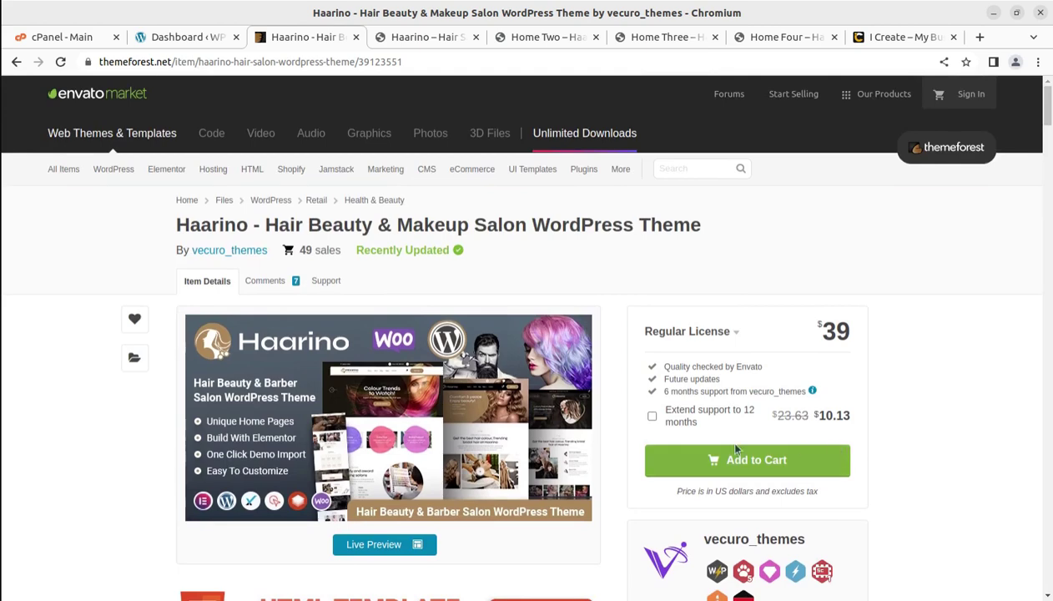
{"action": "scroll", "coordinate": [538, 463], "scroll_direction": "down", "scroll_amount": 2}
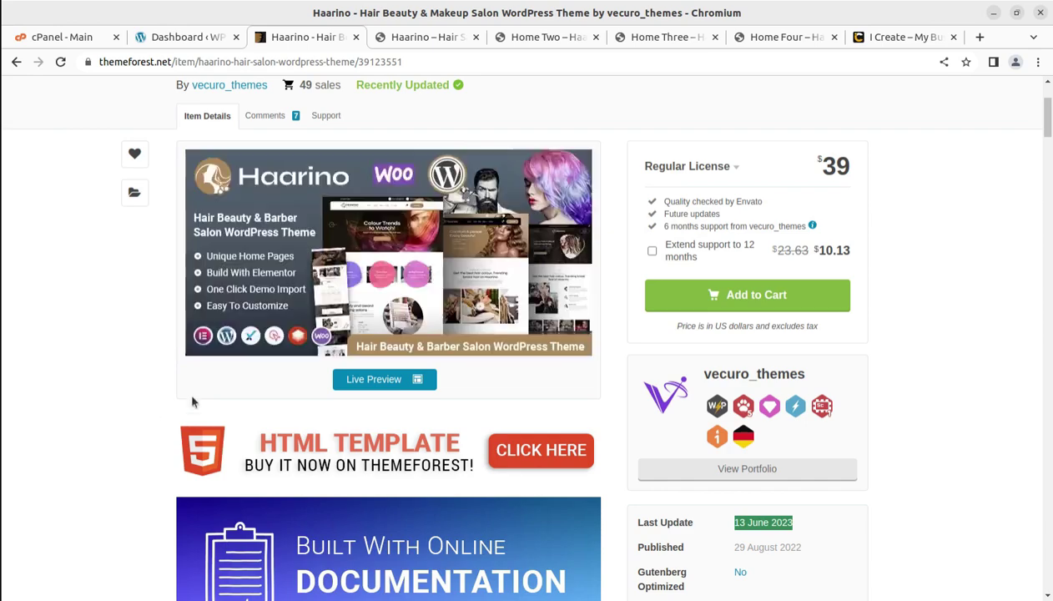
{"action": "scroll", "coordinate": [178, 427], "scroll_direction": "down", "scroll_amount": 12}
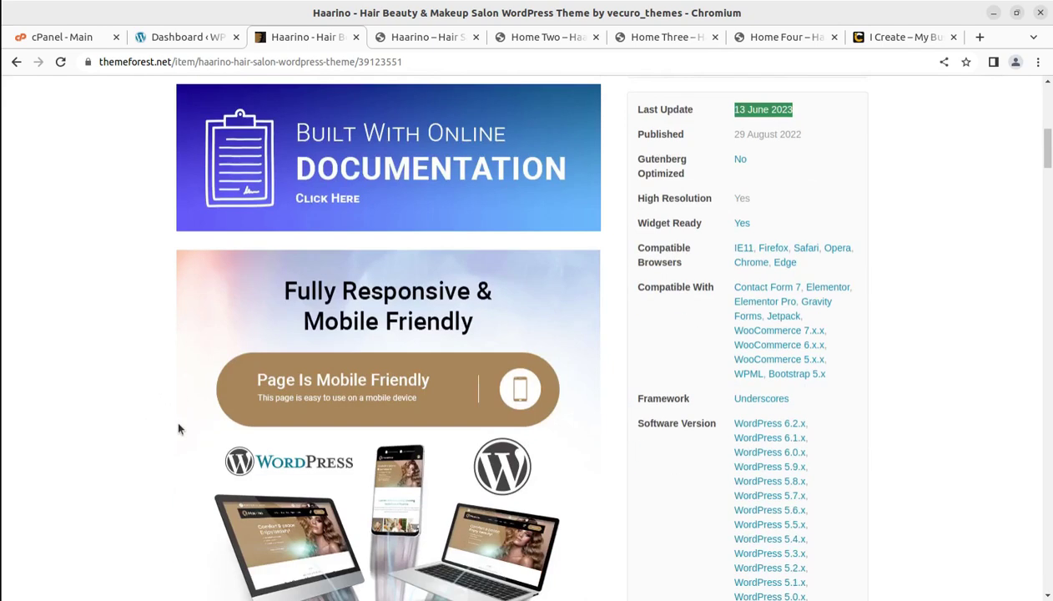
{"action": "scroll", "coordinate": [177, 427], "scroll_direction": "down", "scroll_amount": 7}
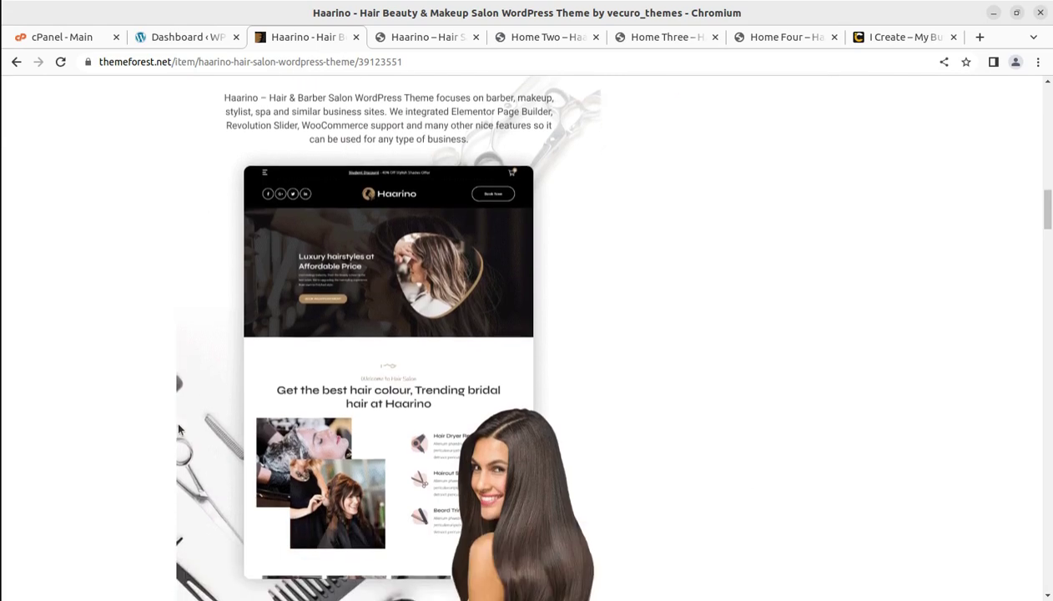
{"action": "scroll", "coordinate": [177, 424], "scroll_direction": "down", "scroll_amount": 4}
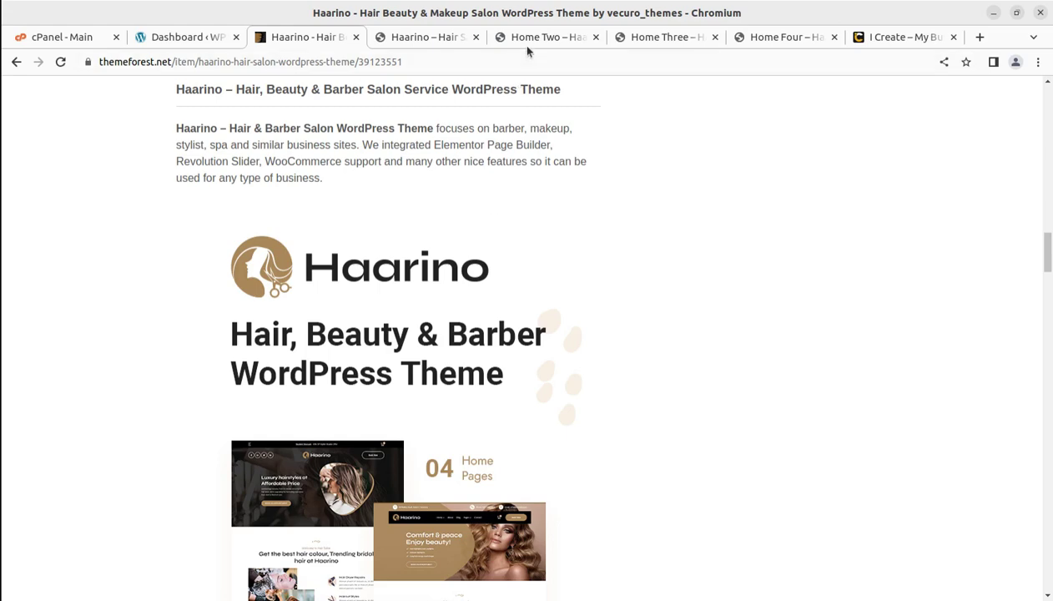
{"action": "left_click", "coordinate": [459, 39]}
{"action": "scroll", "coordinate": [564, 409], "scroll_direction": "up", "scroll_amount": 10}
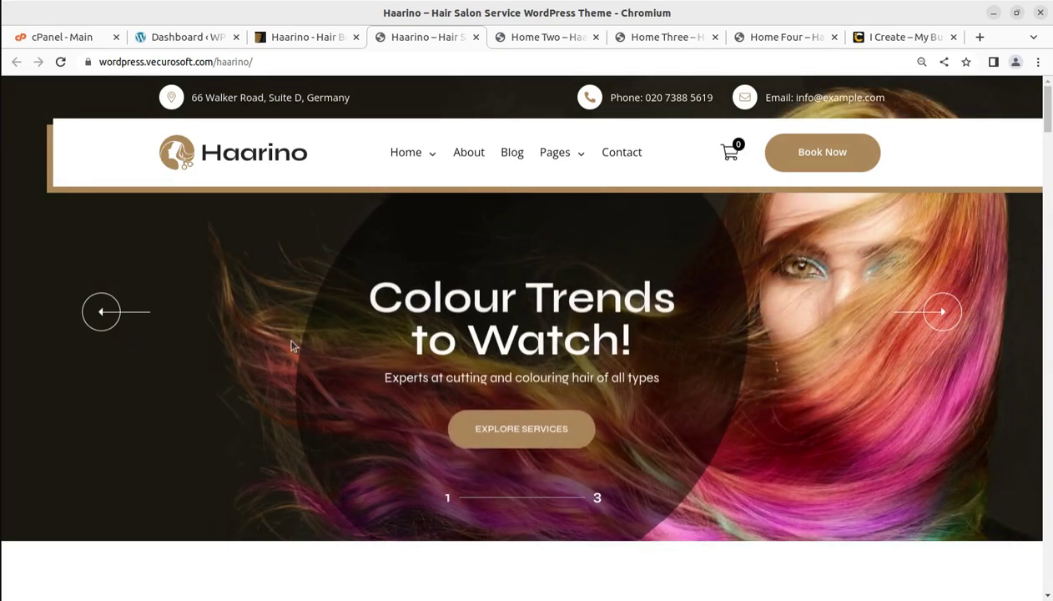
Look over the hosting tools in cPanel and the dashboard of the WordPress site.
{"action": "left_click", "coordinate": [59, 38]}
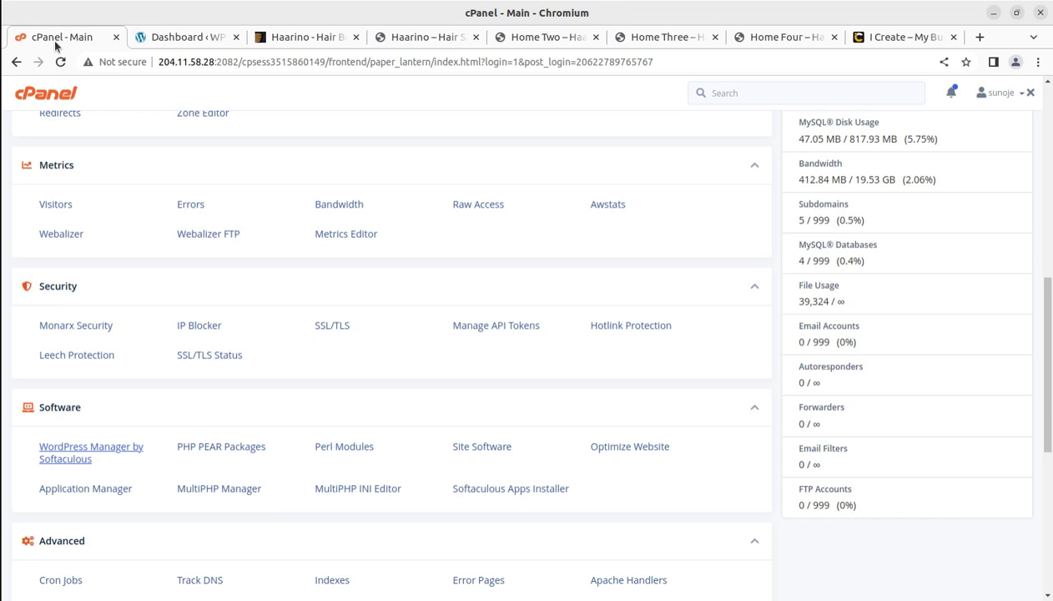
{"action": "scroll", "coordinate": [434, 401], "scroll_direction": "up", "scroll_amount": 7}
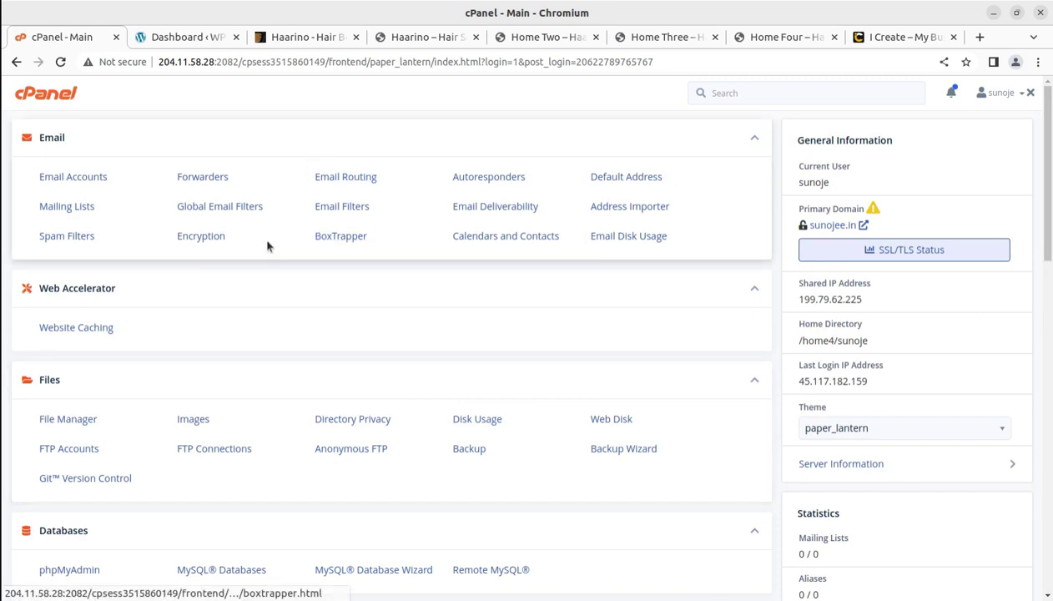
{"action": "scroll", "coordinate": [212, 434], "scroll_direction": "down", "scroll_amount": 1}
{"action": "scroll", "coordinate": [211, 433], "scroll_direction": "down", "scroll_amount": 6}
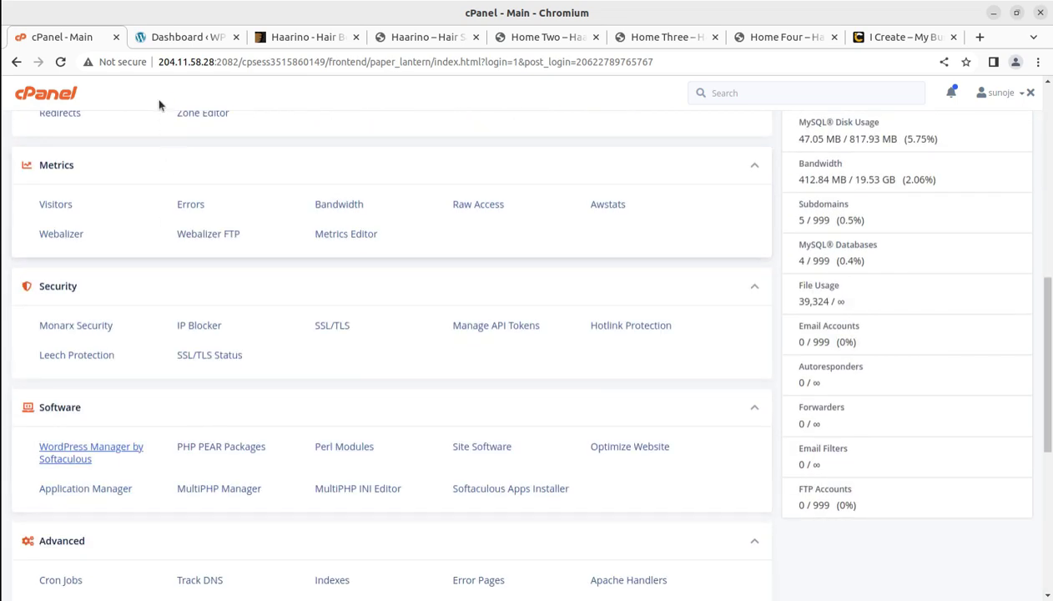
{"action": "left_click", "coordinate": [176, 37]}
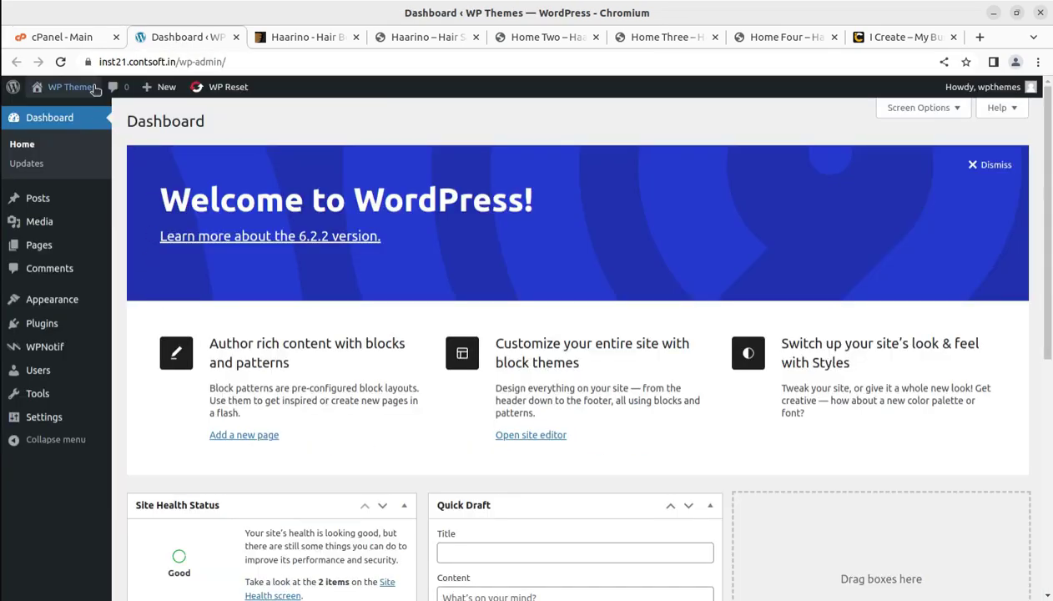
{"action": "left_click", "coordinate": [66, 37]}
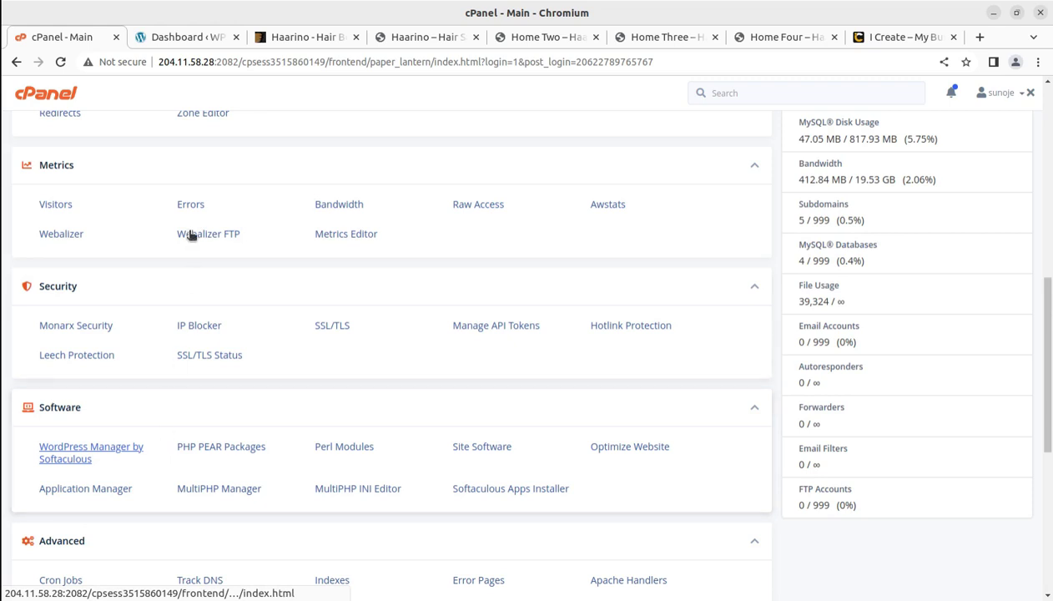
{"action": "left_click", "coordinate": [167, 39]}
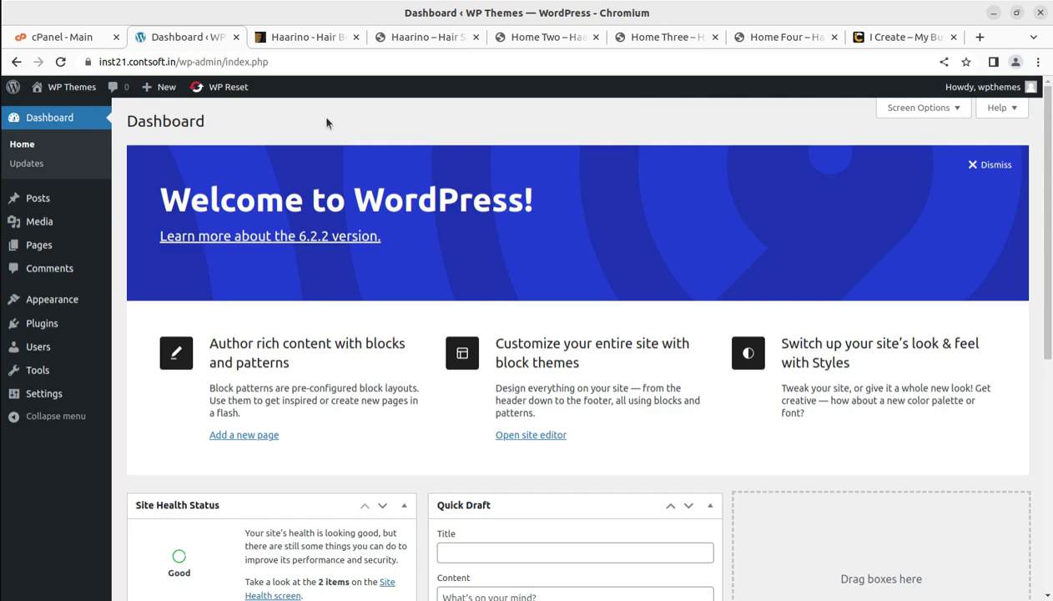
Check the regular license price of the Haarino theme on its ThemeForest page.
{"action": "left_click", "coordinate": [305, 40]}
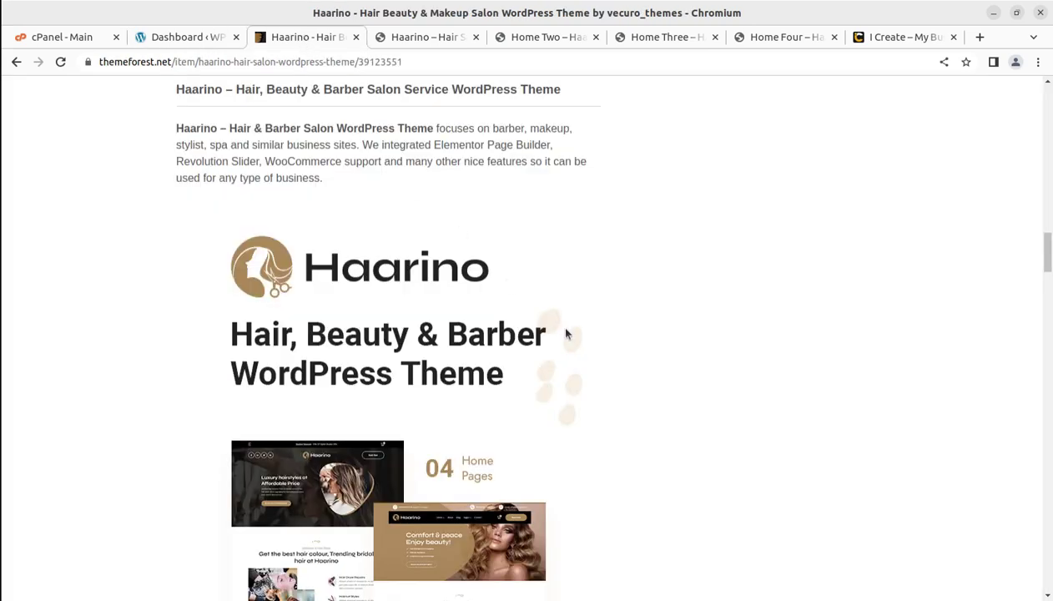
{"action": "scroll", "coordinate": [566, 333], "scroll_direction": "up", "scroll_amount": 20}
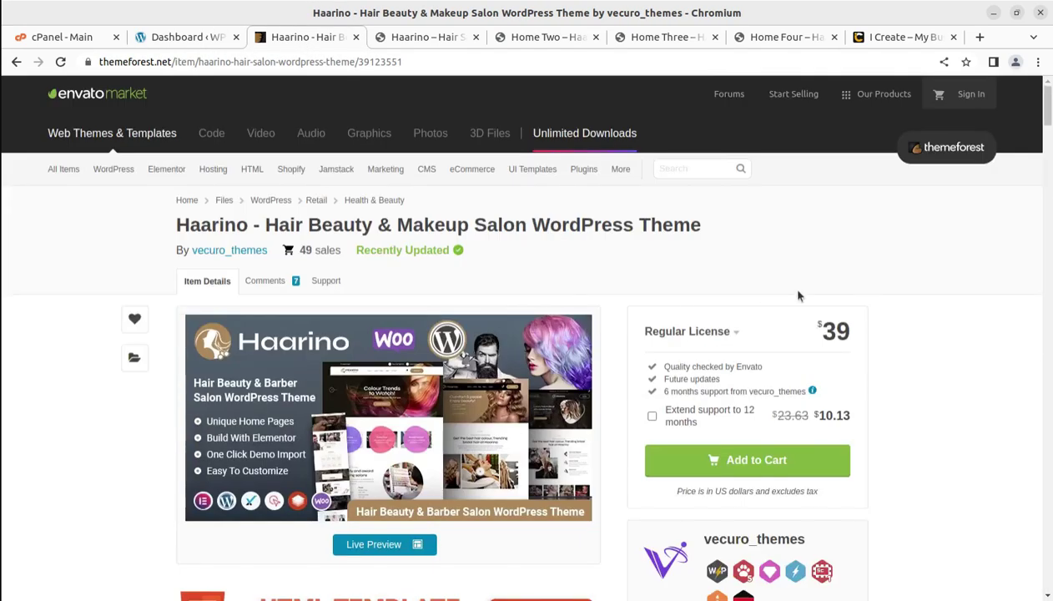
{"action": "double_click", "coordinate": [822, 334]}
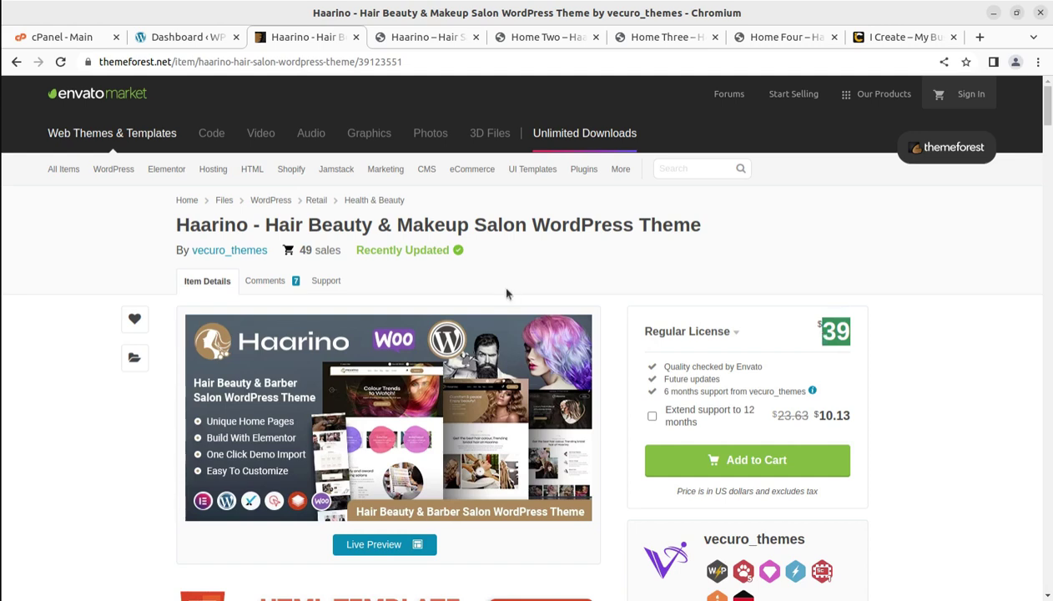
Review the i-Create home page and the website creation options it offers for business needs.
{"action": "left_click", "coordinate": [879, 37]}
{"action": "scroll", "coordinate": [677, 297], "scroll_direction": "down", "scroll_amount": 2}
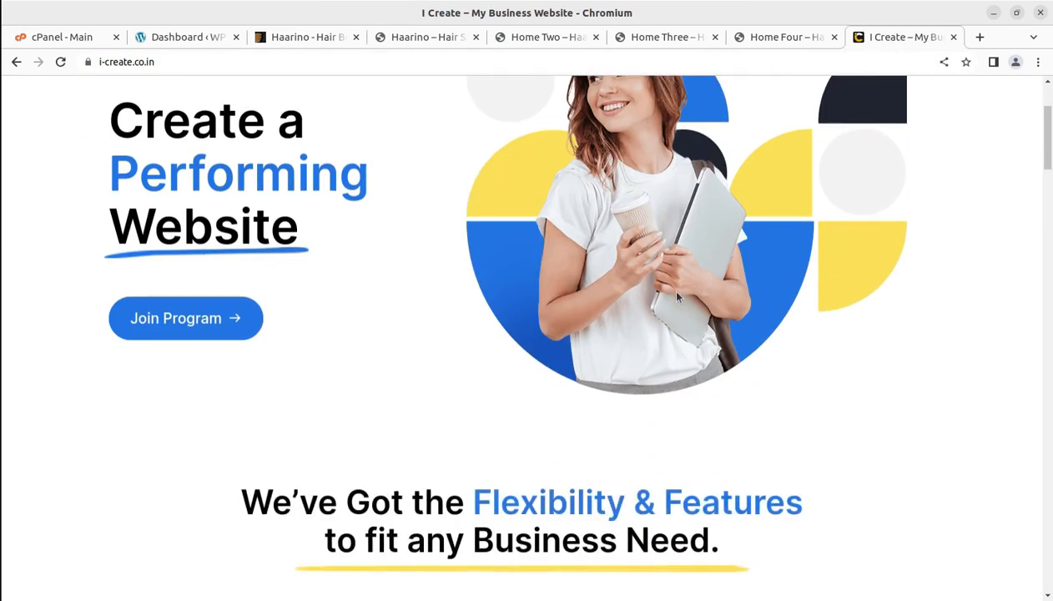
{"action": "scroll", "coordinate": [677, 298], "scroll_direction": "down", "scroll_amount": 4}
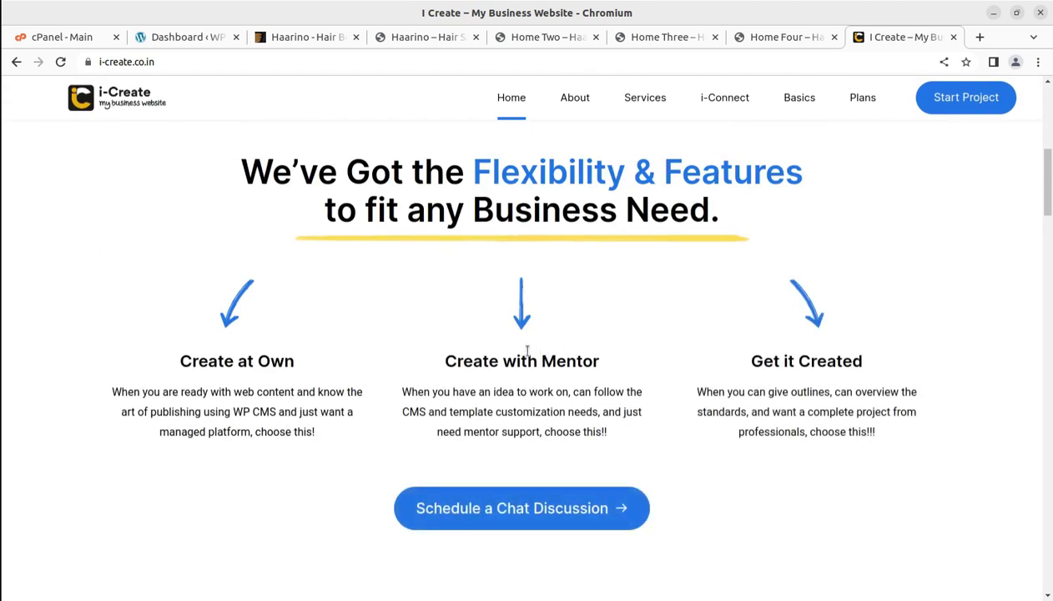
{"action": "scroll", "coordinate": [870, 339], "scroll_direction": "up", "scroll_amount": 4}
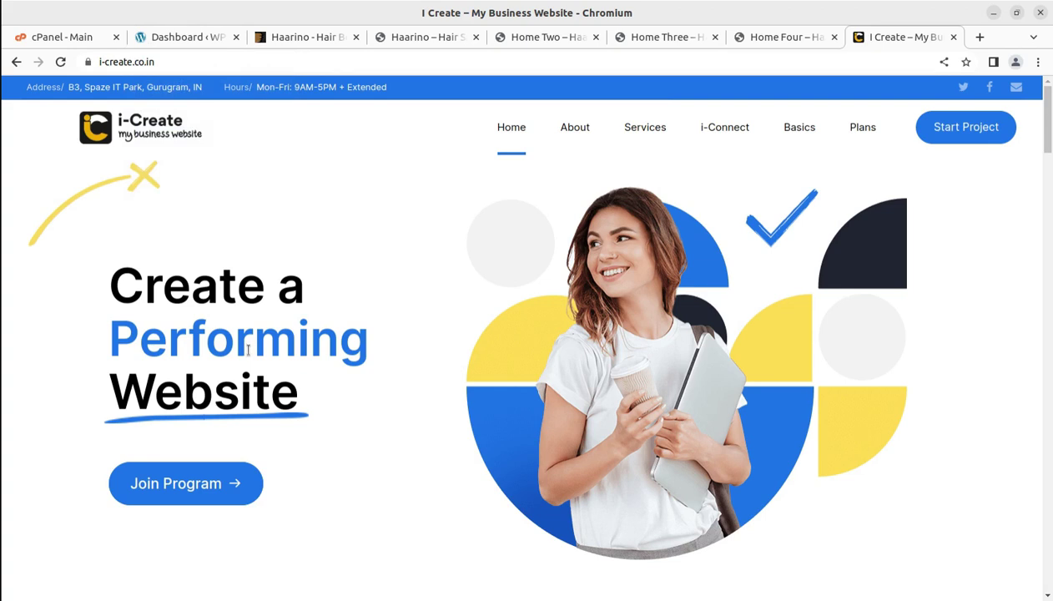
Switch to the desktop file manager and review demo-data, documentation.zip, haarino.zip and haarino-child.zip in the haarino_v1.2 folder.
{"action": "key", "text": "alt+Tab"}
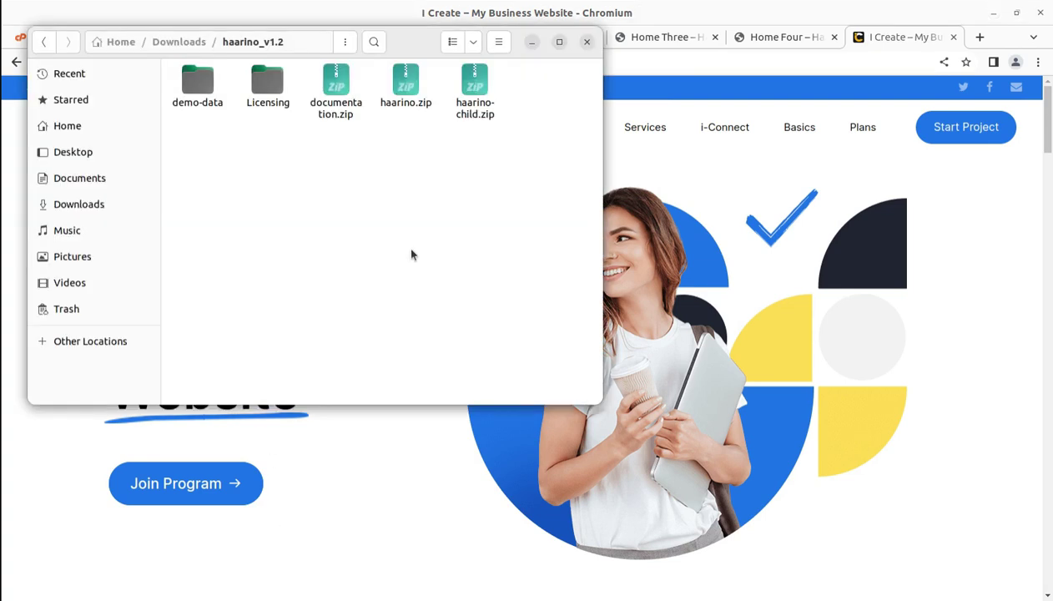
{"action": "left_click", "coordinate": [203, 85]}
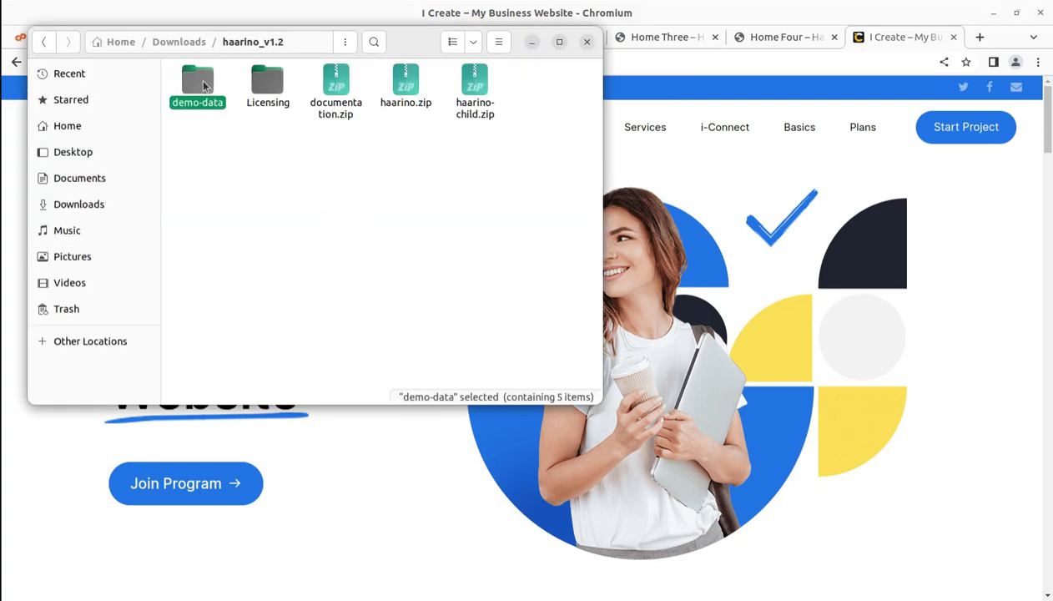
{"action": "left_click", "coordinate": [336, 93]}
{"action": "left_click", "coordinate": [398, 90]}
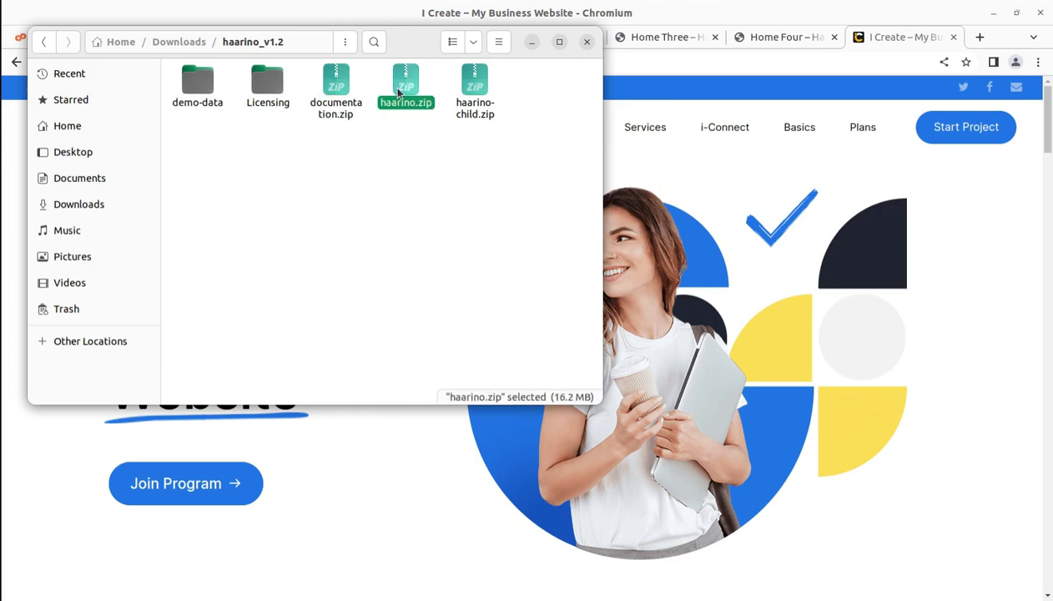
{"action": "left_click", "coordinate": [481, 115]}
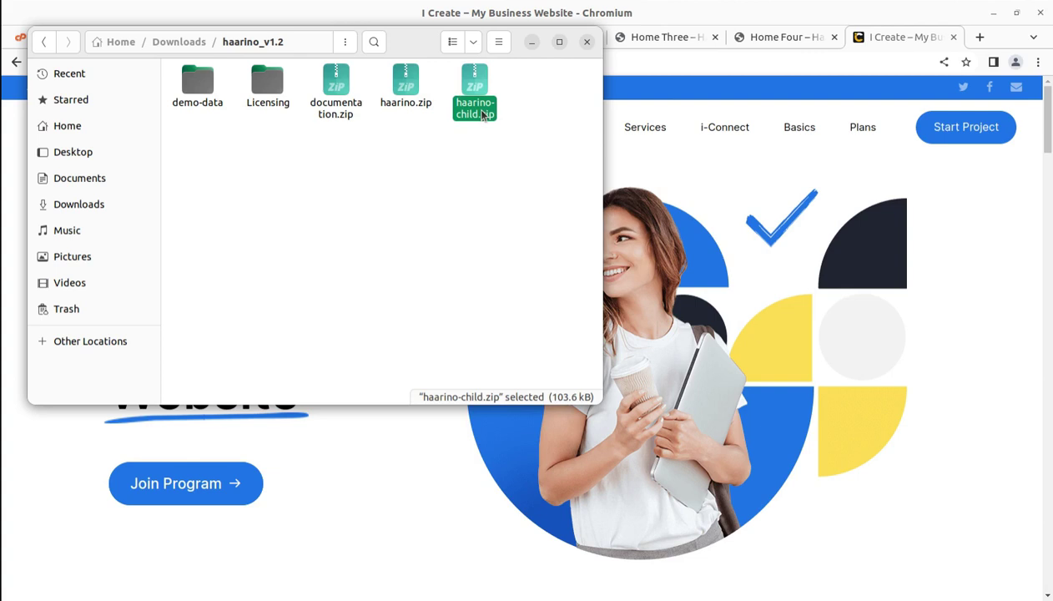
{"action": "left_click", "coordinate": [405, 89]}
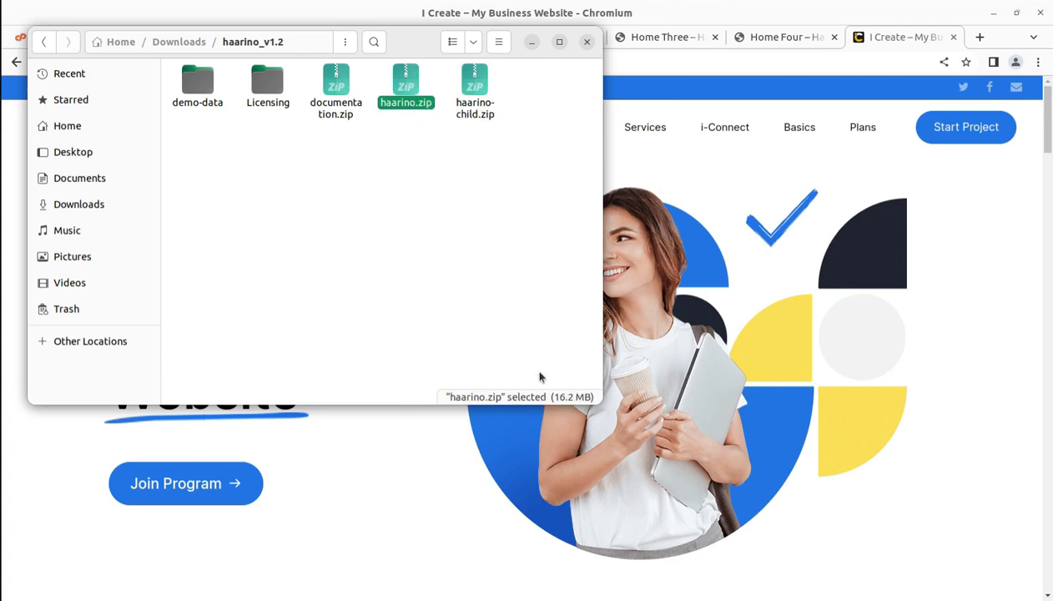
{"action": "left_click", "coordinate": [529, 43]}
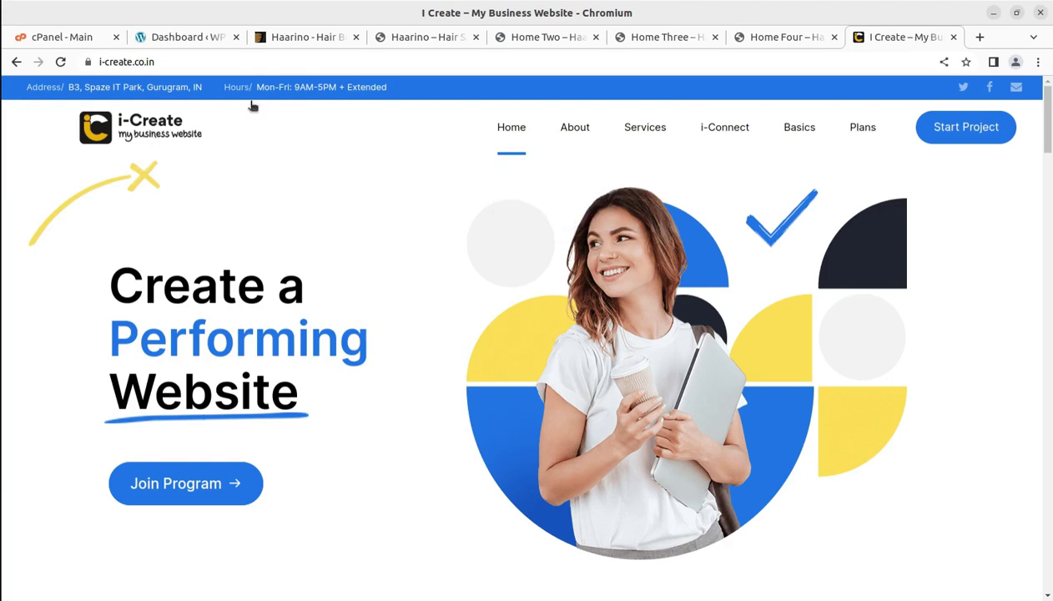
Go to the WordPress site's theme management and open the page for adding new themes.
{"action": "left_click", "coordinate": [175, 38]}
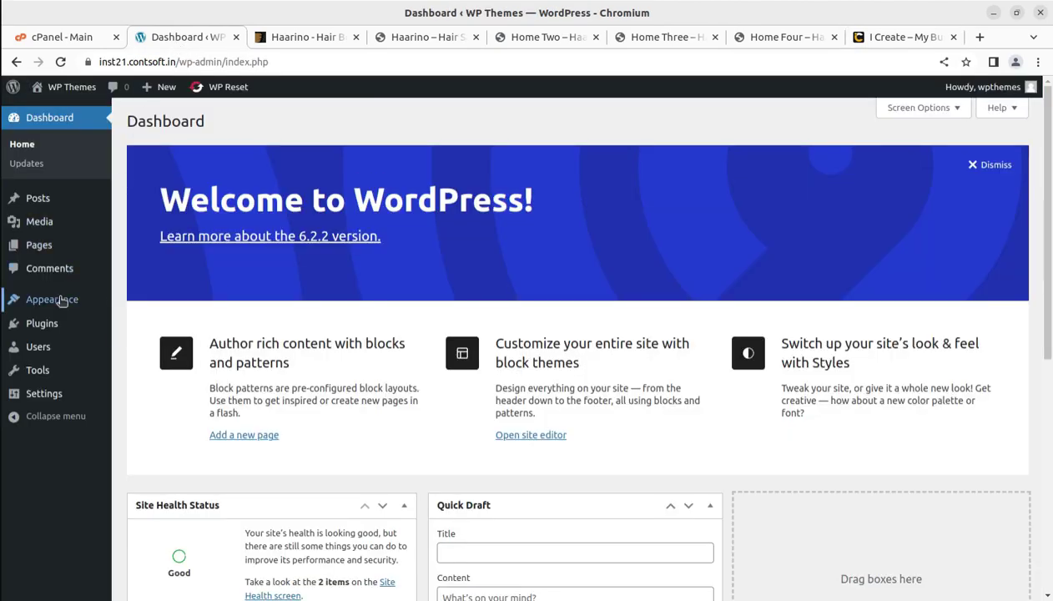
{"action": "mouse_move", "coordinate": [63, 301]}
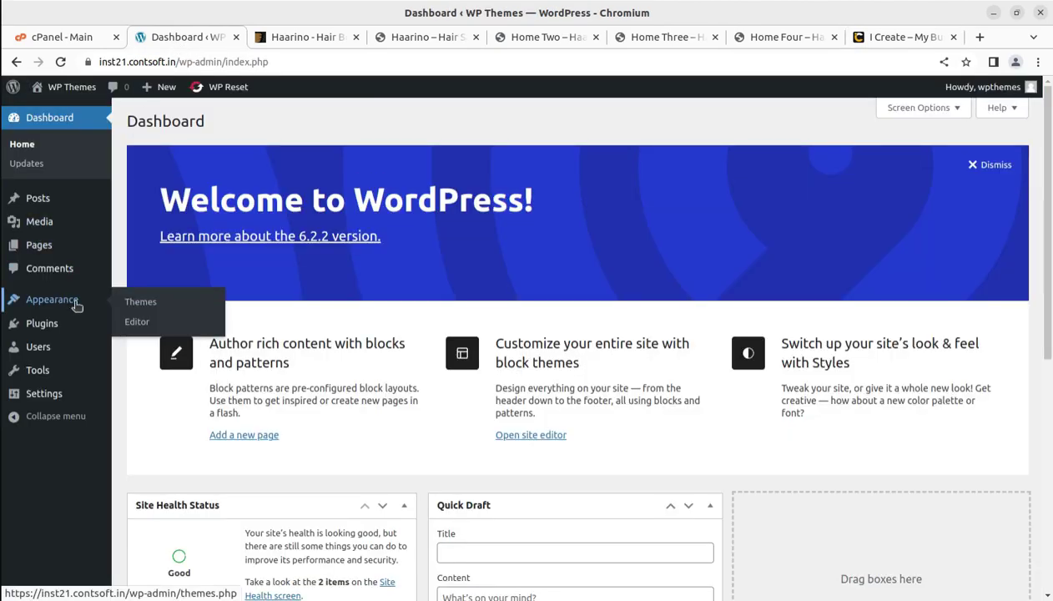
{"action": "left_click", "coordinate": [140, 306]}
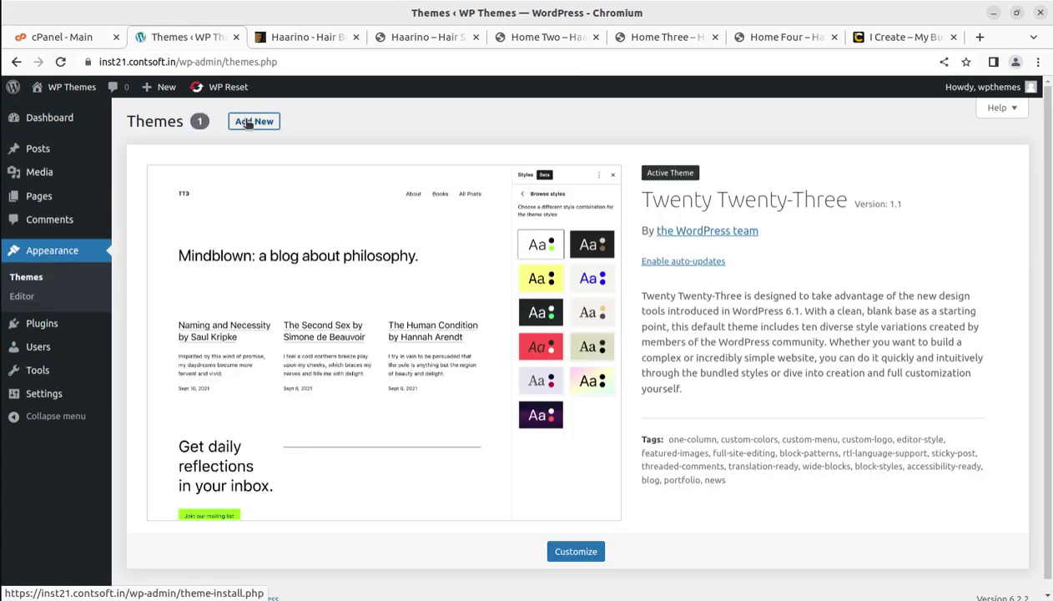
{"action": "left_click", "coordinate": [248, 122]}
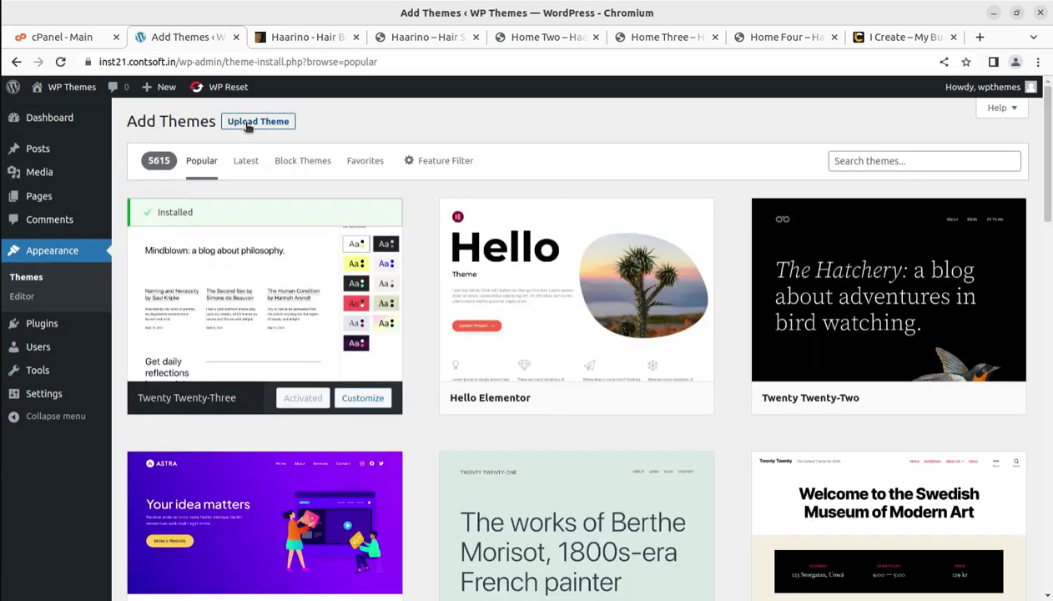
Open cPanel's File Manager and go to the wp-content/themes folder of inst21.contsoft.in.
{"action": "left_click", "coordinate": [71, 37]}
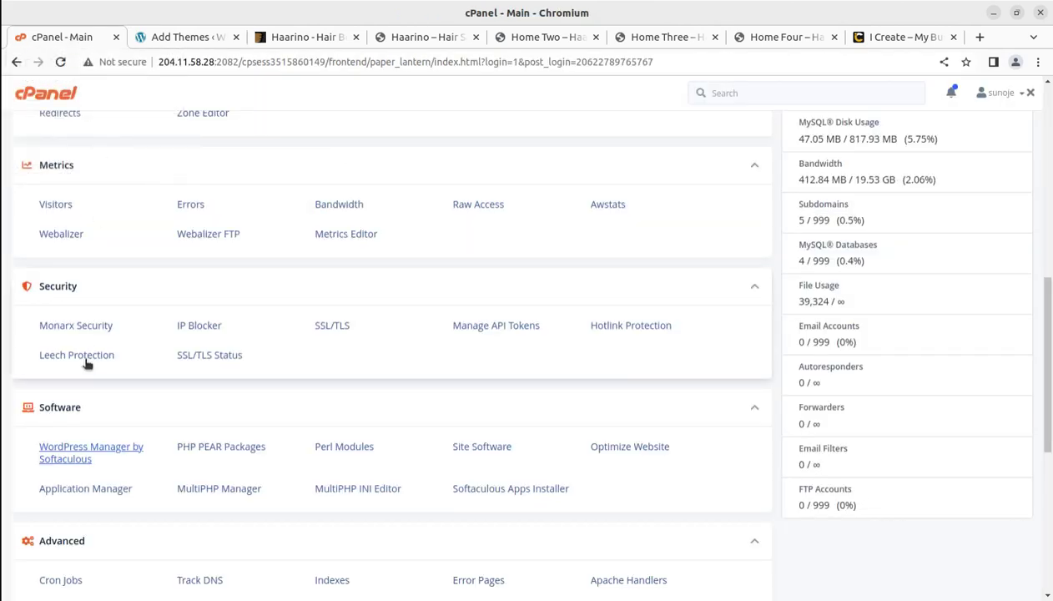
{"action": "scroll", "coordinate": [111, 311], "scroll_direction": "up", "scroll_amount": 4}
{"action": "scroll", "coordinate": [113, 309], "scroll_direction": "up", "scroll_amount": 3}
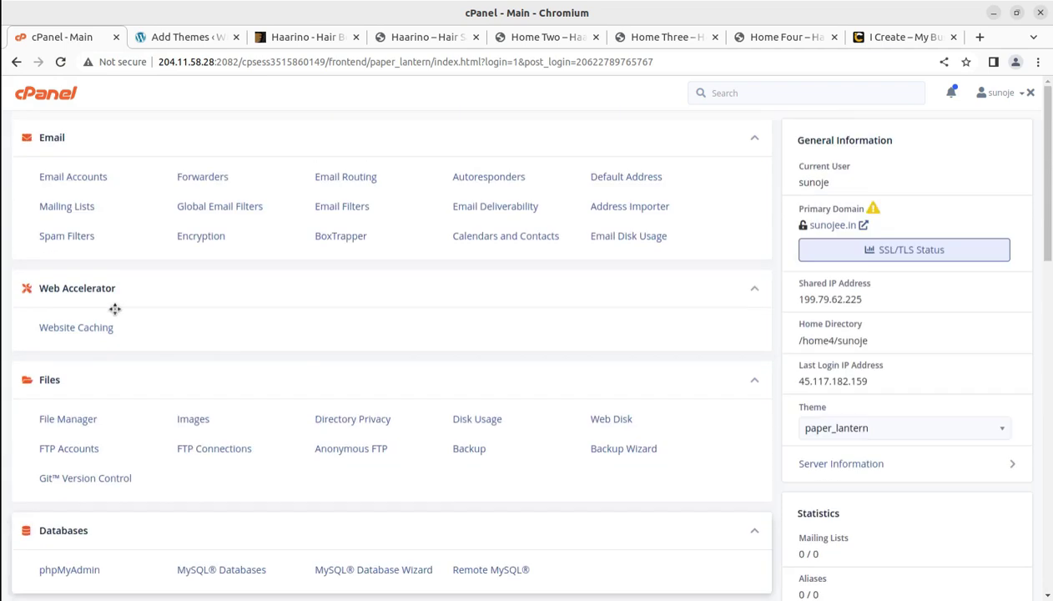
{"action": "left_click", "coordinate": [92, 420]}
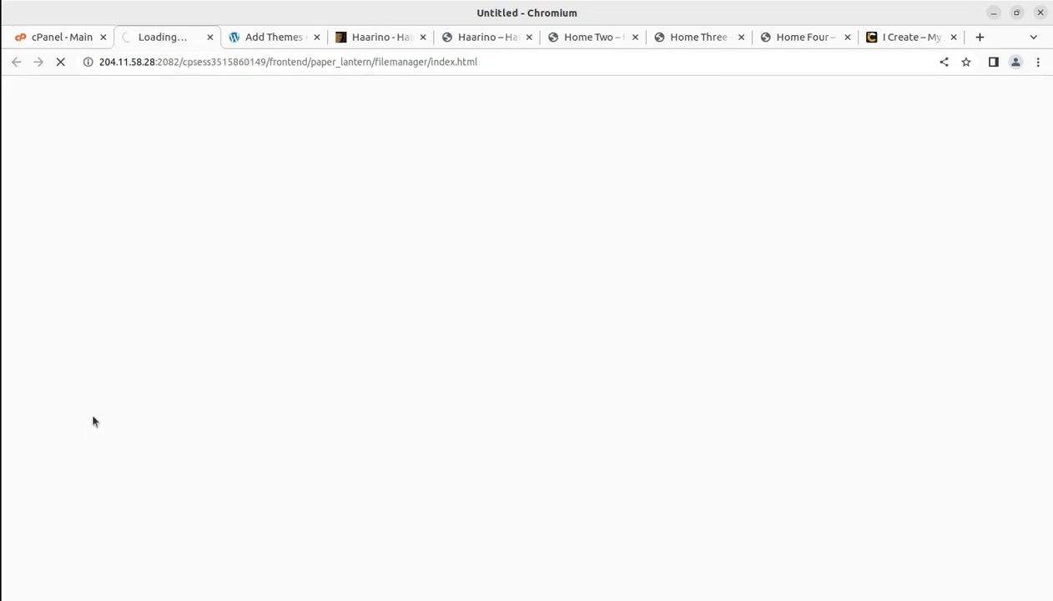
{"action": "double_click", "coordinate": [362, 331]}
{"action": "left_click", "coordinate": [342, 244]}
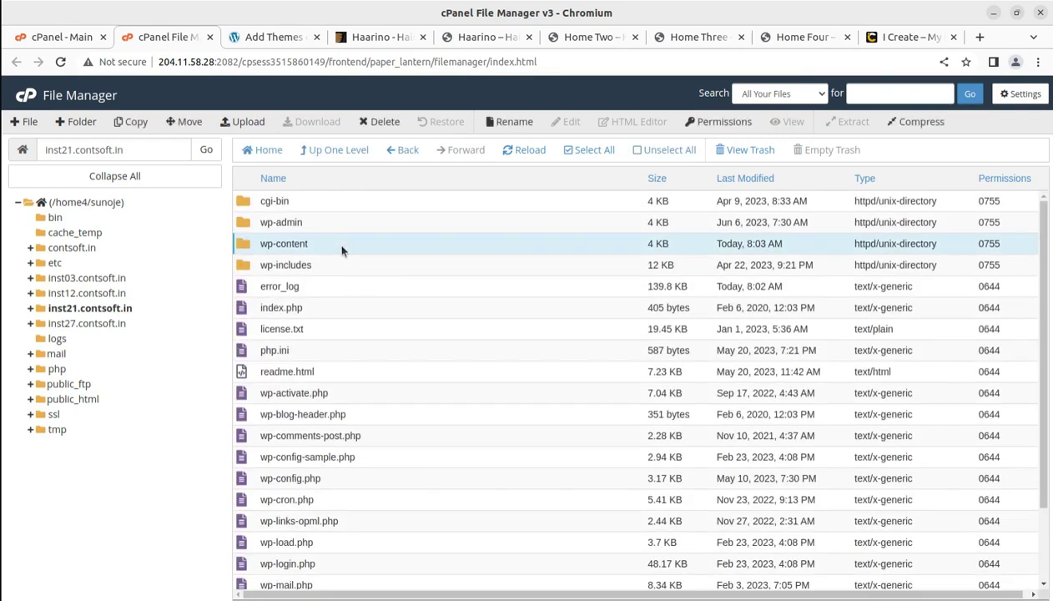
{"action": "double_click", "coordinate": [342, 247]}
{"action": "double_click", "coordinate": [334, 247]}
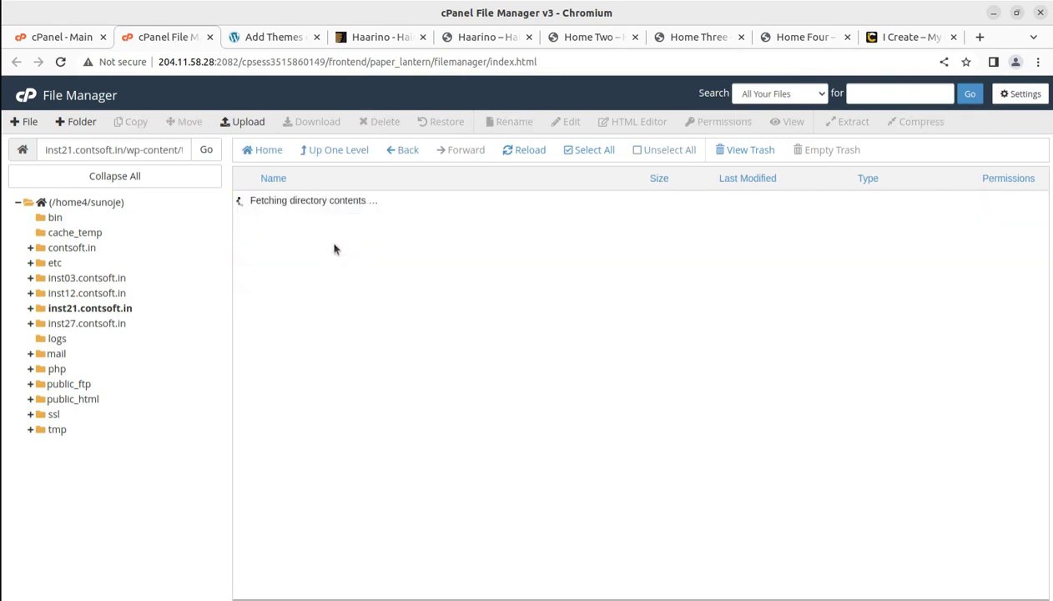
Upload haarino.zip from the haarino_v1.2 folder in Downloads to the themes folder, and return to that folder.
{"action": "left_click", "coordinate": [240, 122]}
{"action": "left_click", "coordinate": [534, 322]}
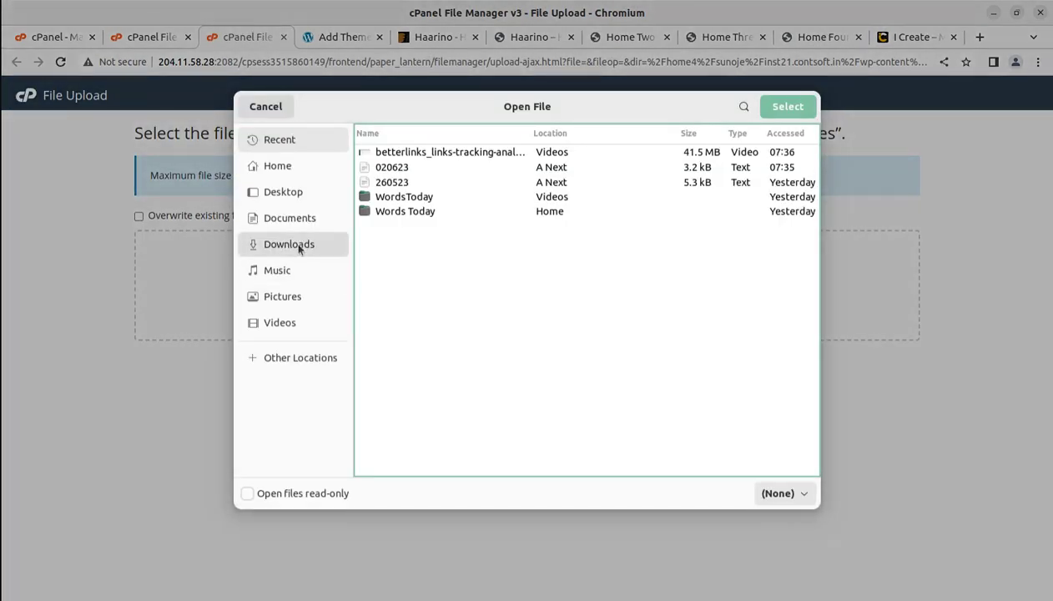
{"action": "left_click", "coordinate": [298, 244]}
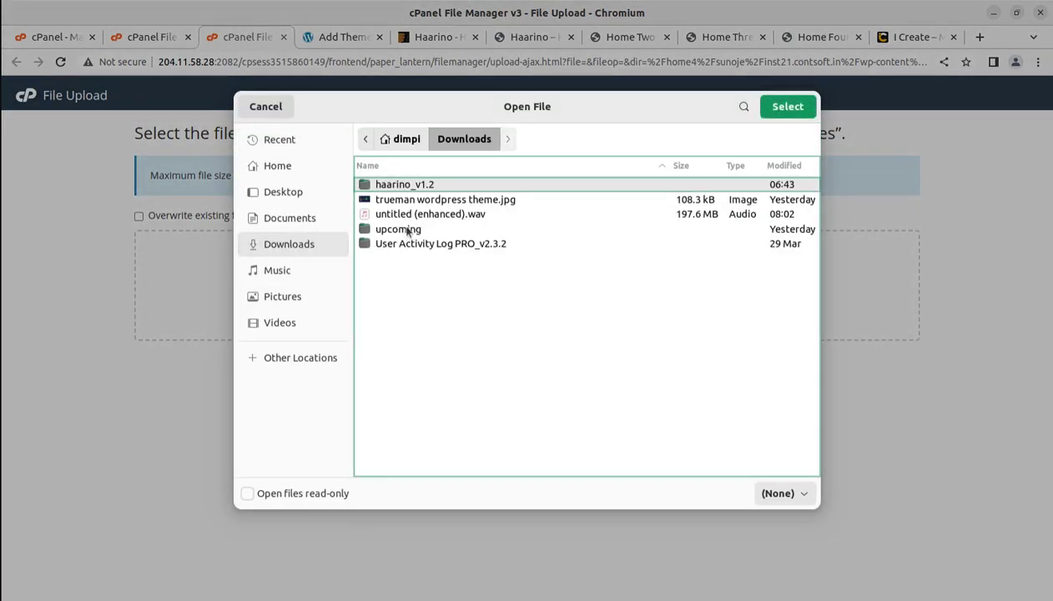
{"action": "double_click", "coordinate": [403, 185]}
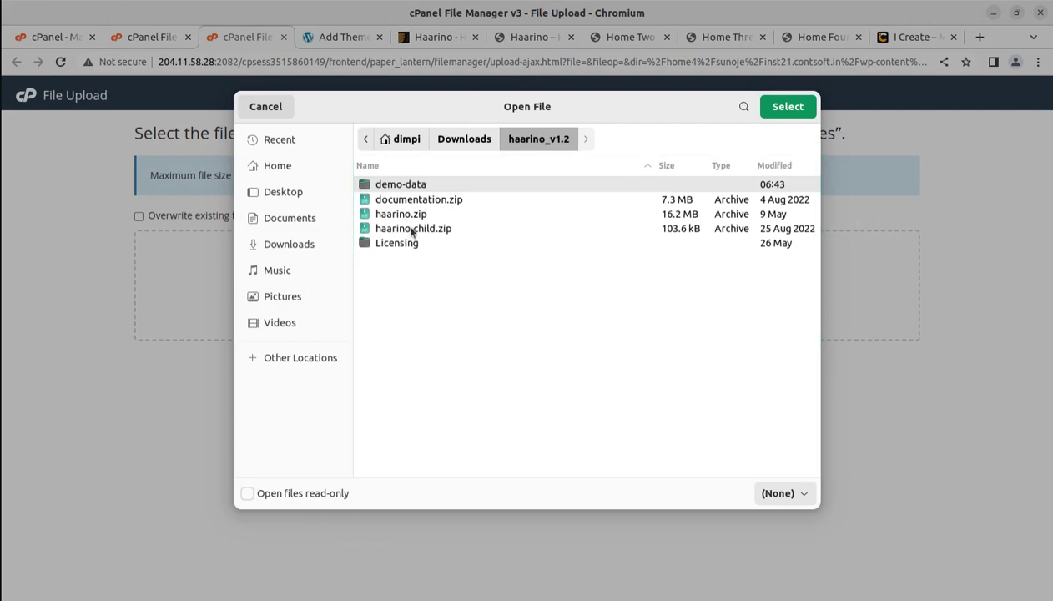
{"action": "left_click", "coordinate": [415, 217]}
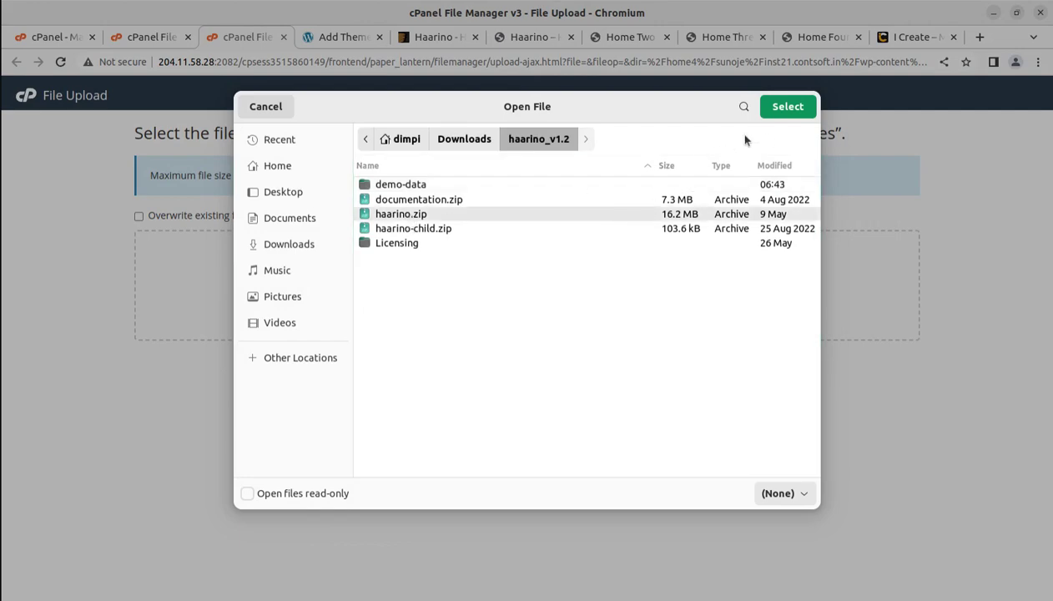
{"action": "left_click", "coordinate": [784, 112]}
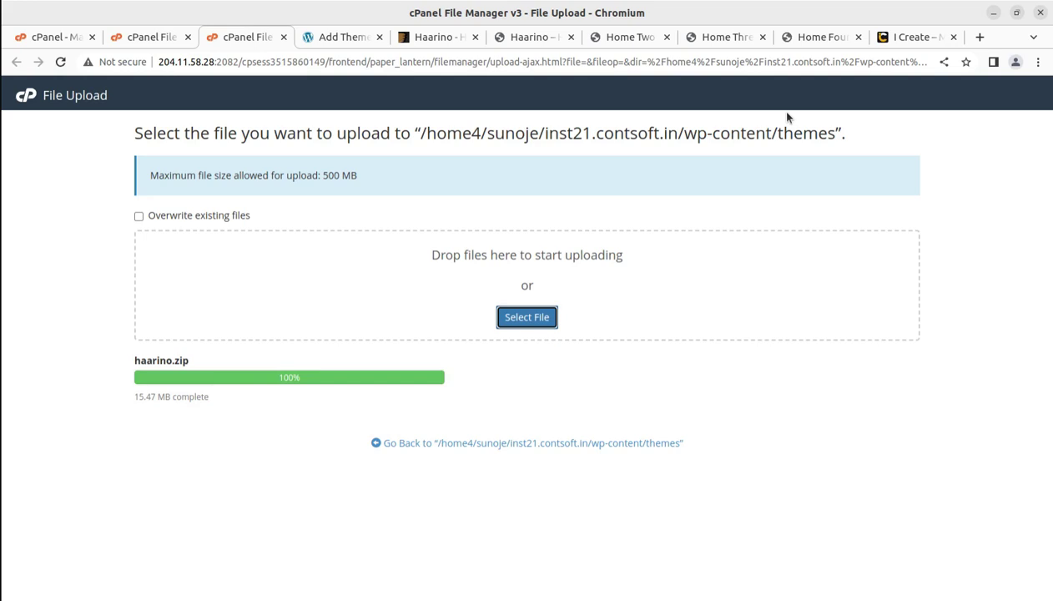
{"action": "left_click", "coordinate": [597, 443]}
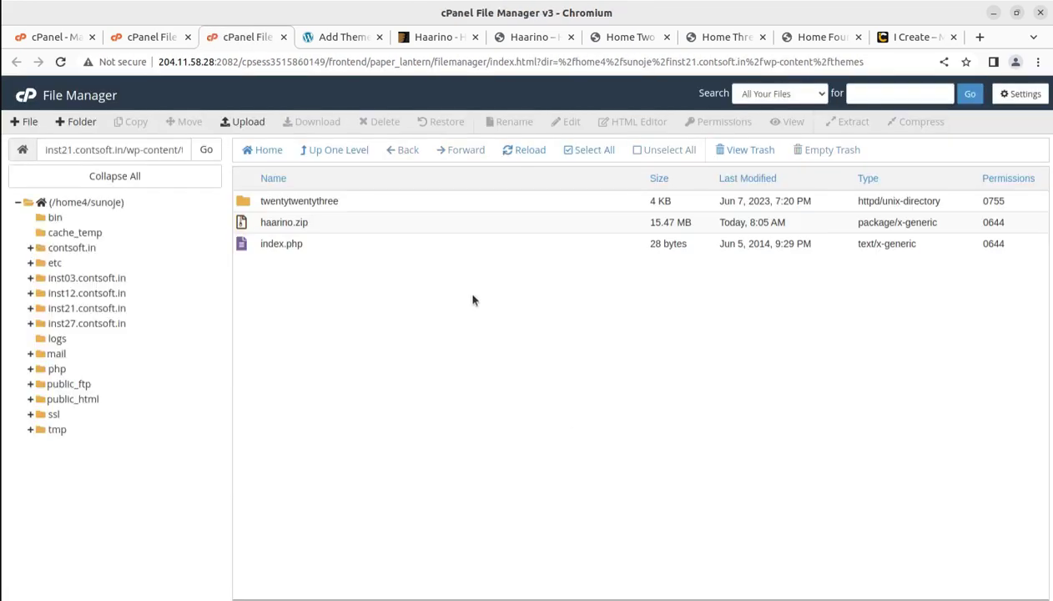
Extract haarino.zip in the themes folder and check the files inside the extracted haarino folder.
{"action": "right_click", "coordinate": [361, 225]}
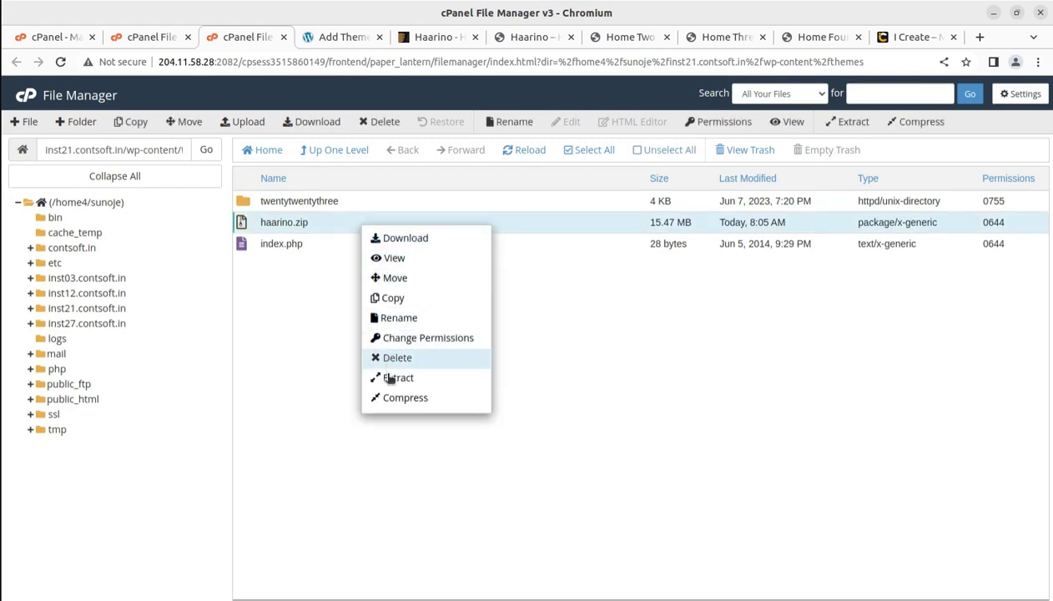
{"action": "left_click", "coordinate": [392, 378]}
{"action": "left_click", "coordinate": [639, 408]}
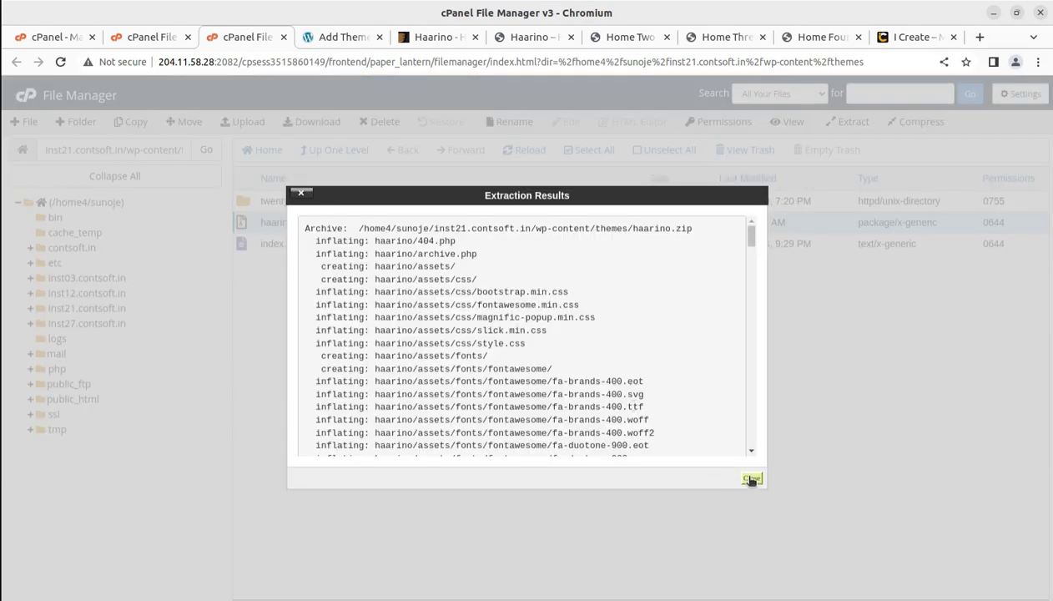
{"action": "left_click", "coordinate": [751, 479]}
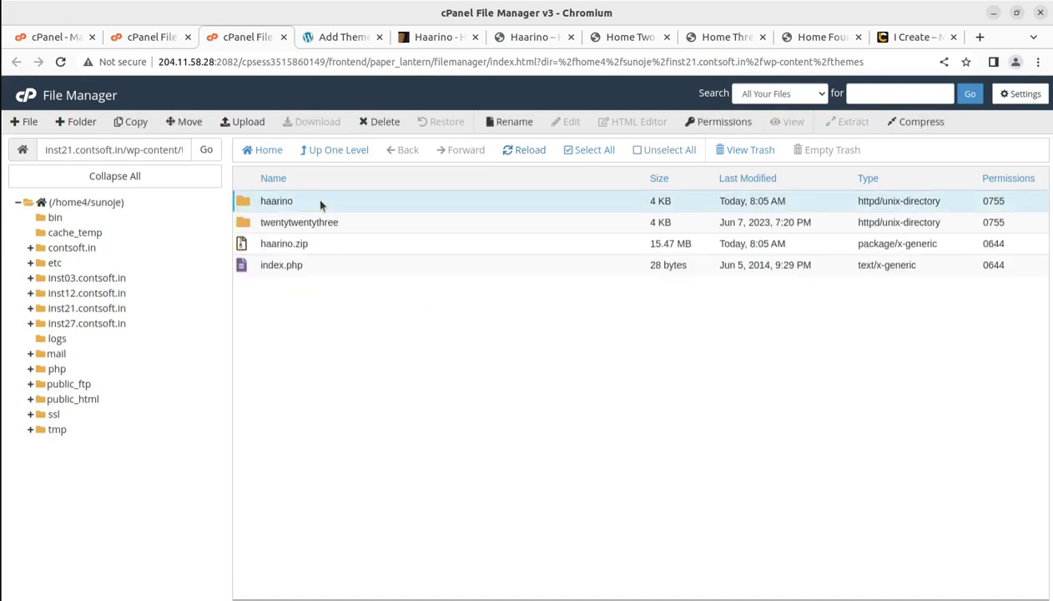
{"action": "double_click", "coordinate": [315, 197]}
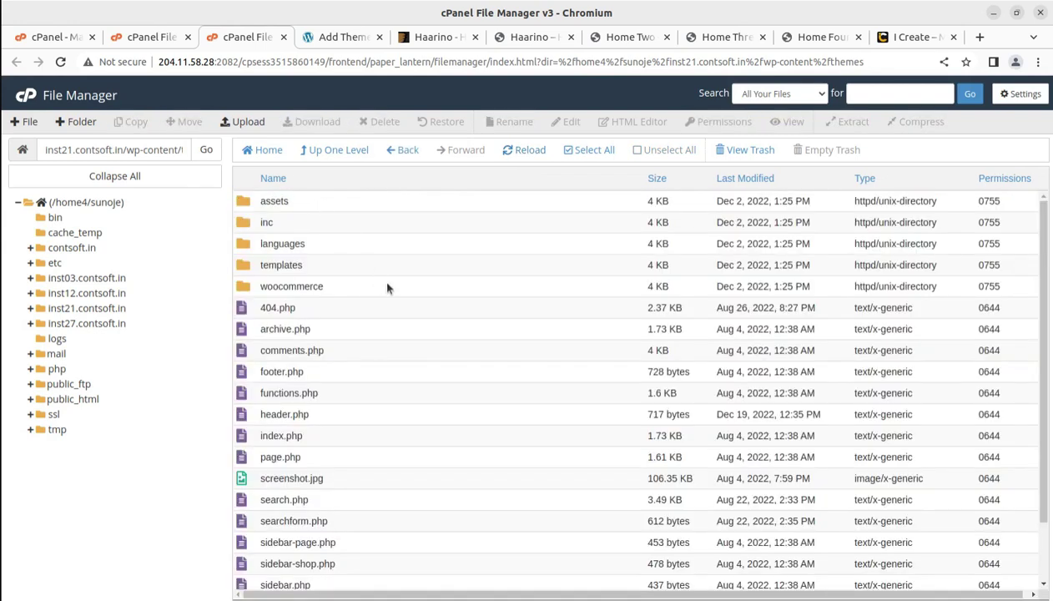
{"action": "scroll", "coordinate": [412, 331], "scroll_direction": "down", "scroll_amount": 2}
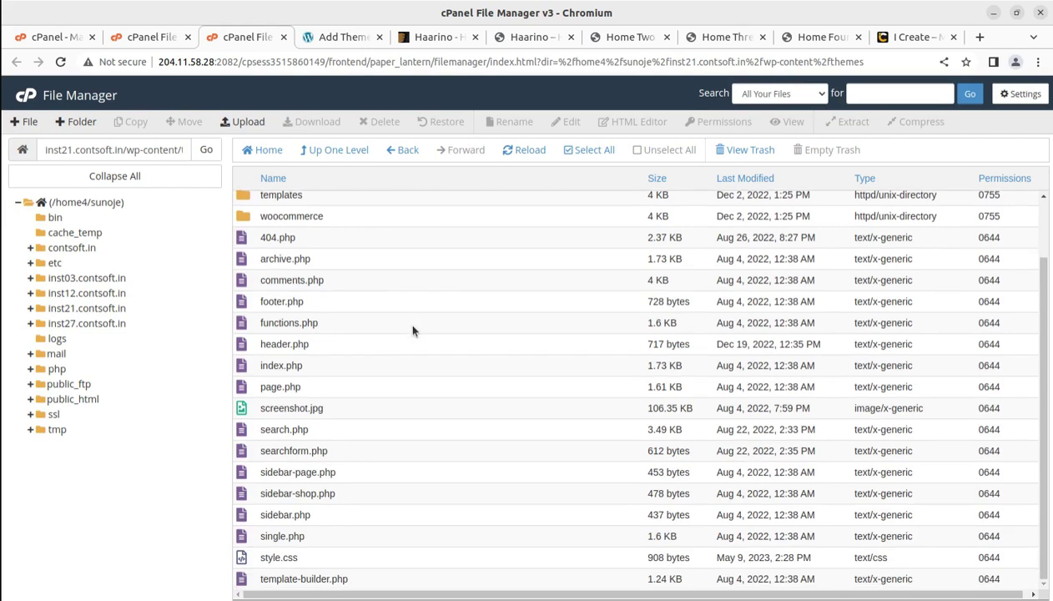
{"action": "scroll", "coordinate": [412, 330], "scroll_direction": "up", "scroll_amount": 2}
Return to the themes folder and permanently delete haarino.zip, skipping the trash.
{"action": "left_click", "coordinate": [334, 159]}
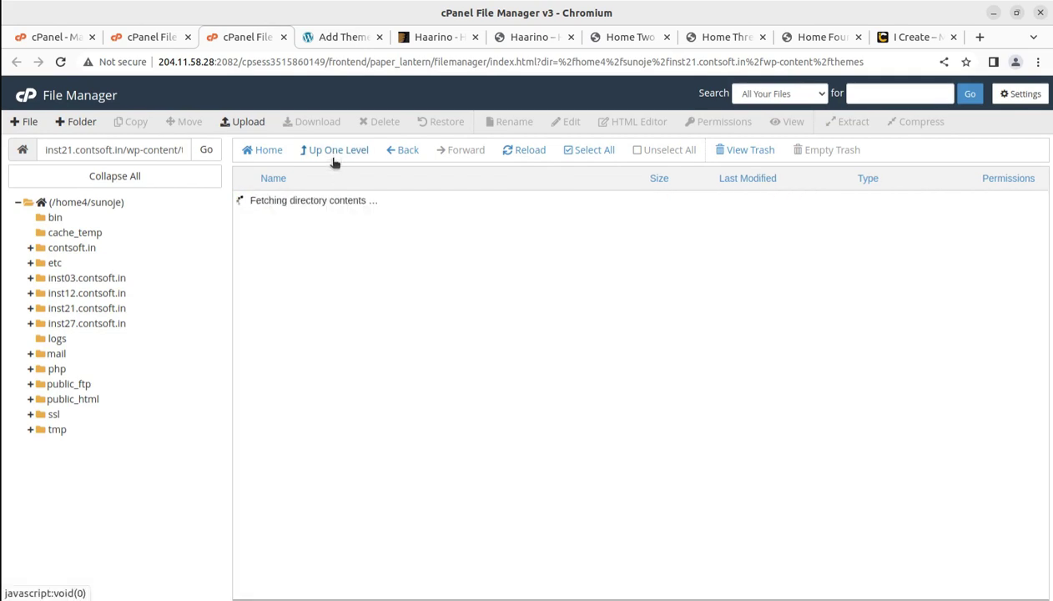
{"action": "left_click", "coordinate": [336, 247]}
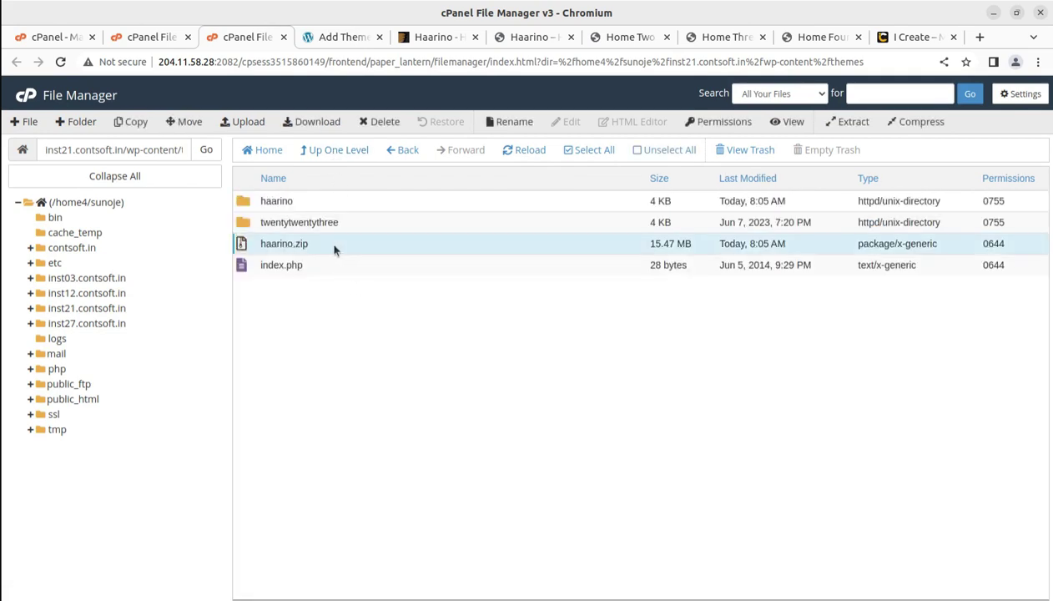
{"action": "left_click", "coordinate": [377, 121]}
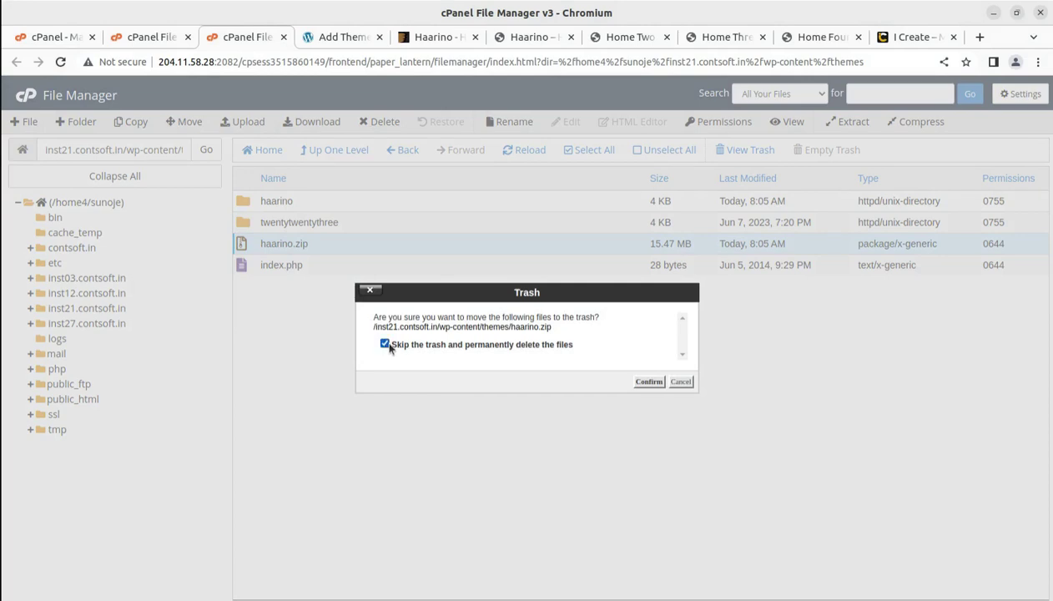
{"action": "left_click", "coordinate": [634, 380]}
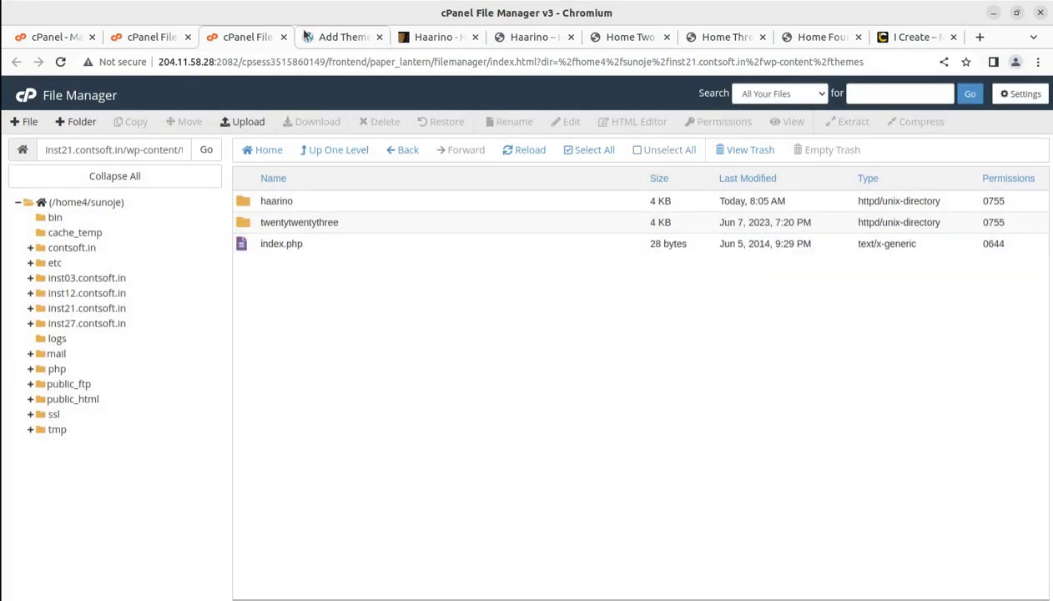
Close the extra File Manager tab and go to the WordPress site's installed themes.
{"action": "middle_click", "coordinate": [224, 47]}
{"action": "left_click", "coordinate": [224, 40]}
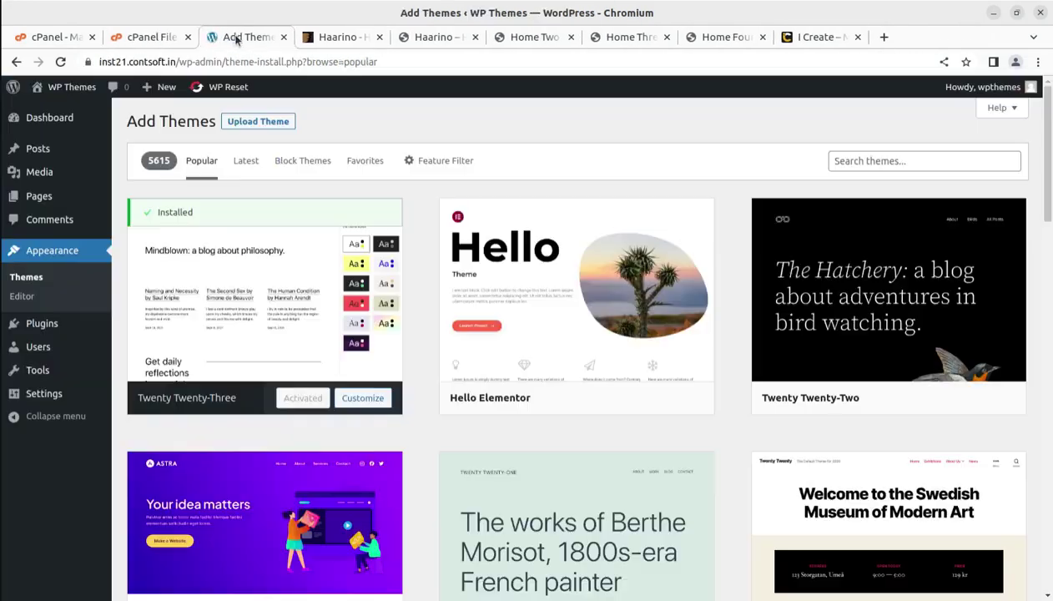
{"action": "left_click", "coordinate": [37, 286]}
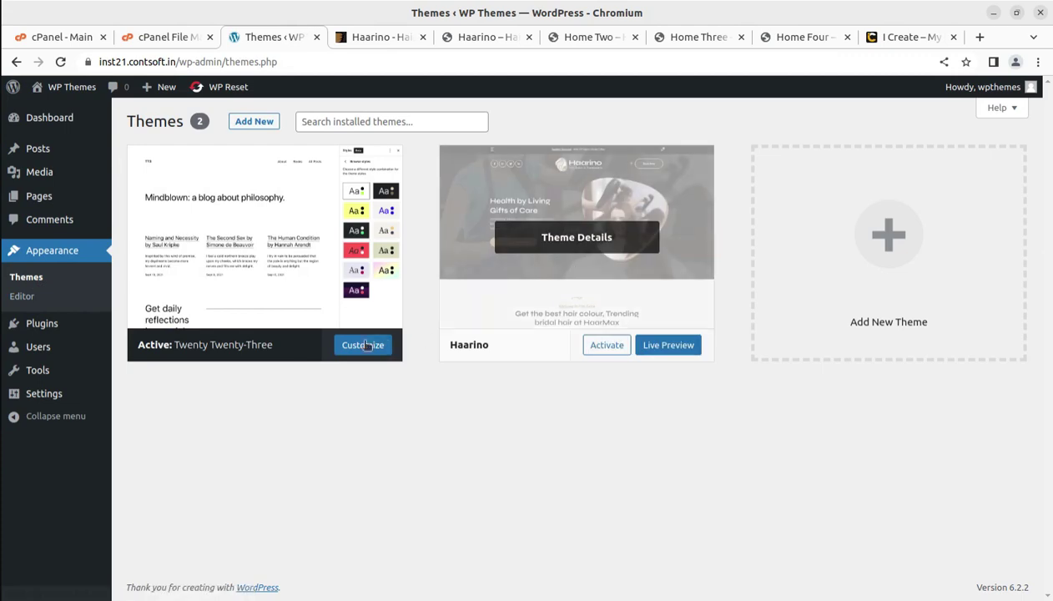
Review the Haarino theme's name, version and description in its details, and activate the theme.
{"action": "left_click", "coordinate": [562, 250]}
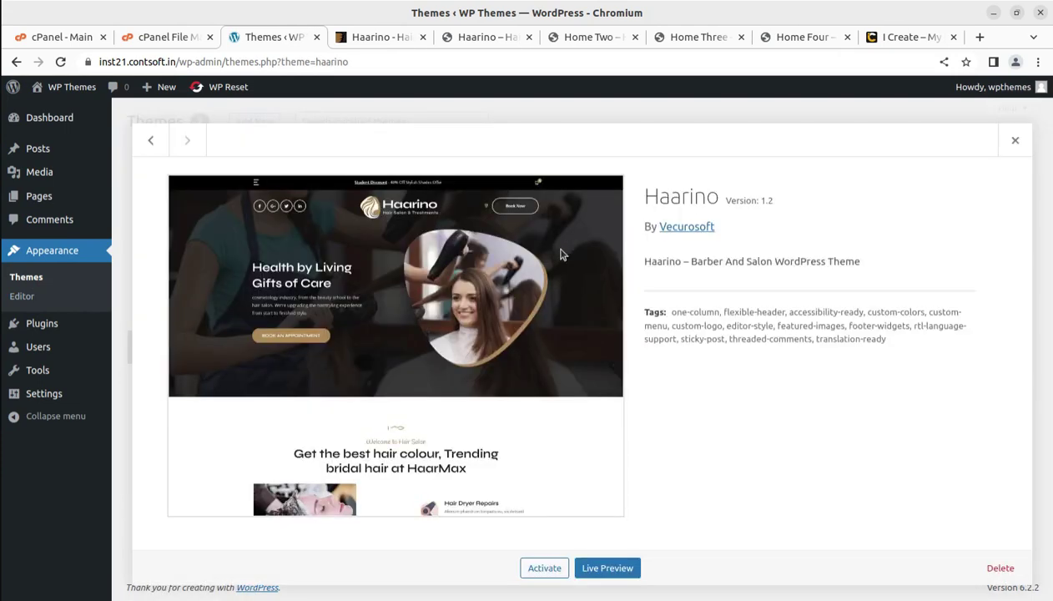
{"action": "left_click_drag", "start_coordinate": [640, 198], "coordinate": [779, 206]}
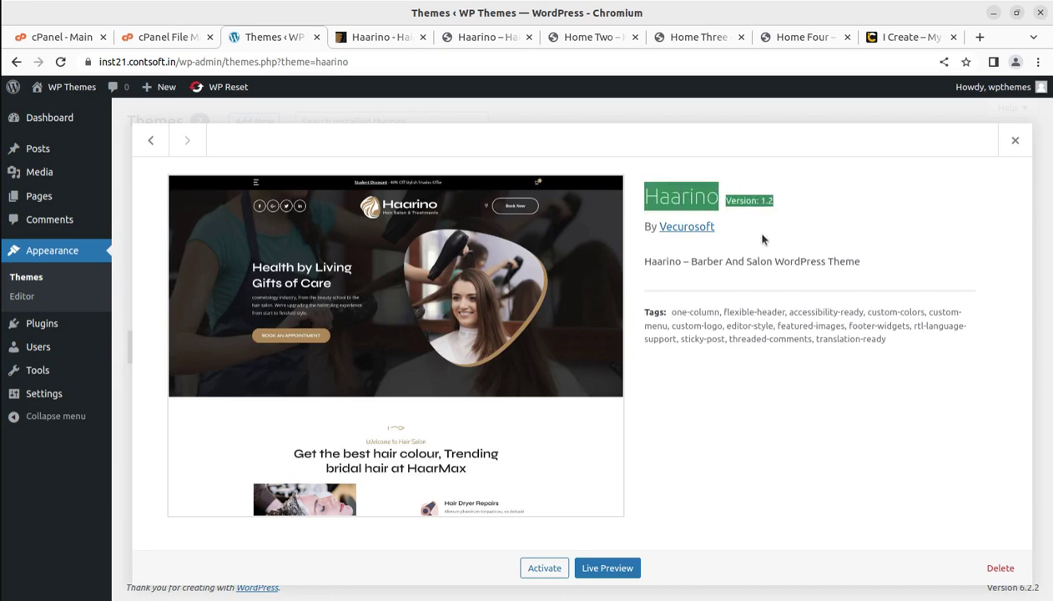
{"action": "left_click_drag", "start_coordinate": [863, 261], "coordinate": [637, 267]}
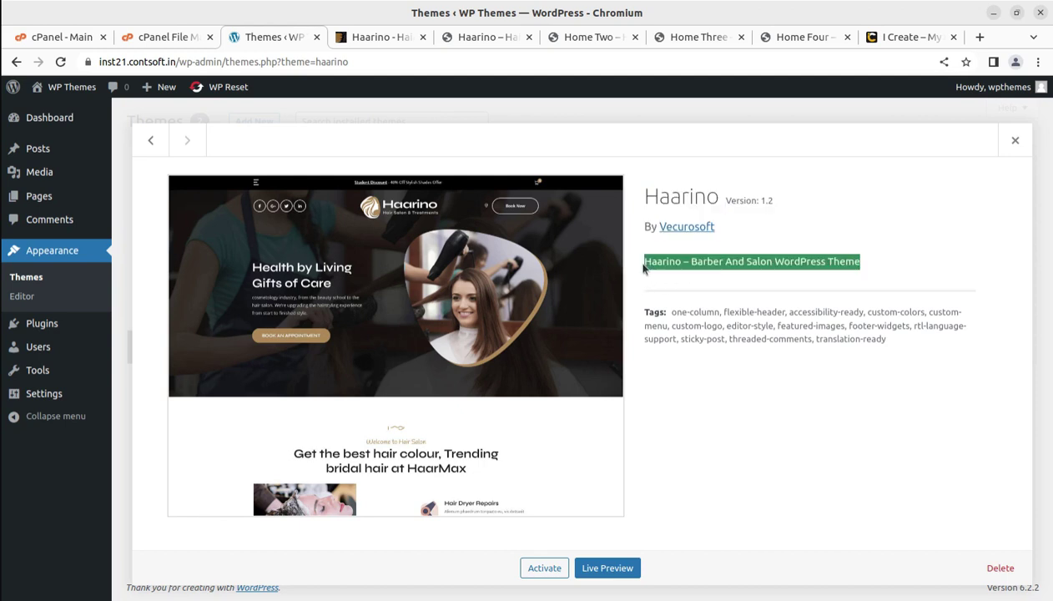
{"action": "left_click", "coordinate": [774, 384]}
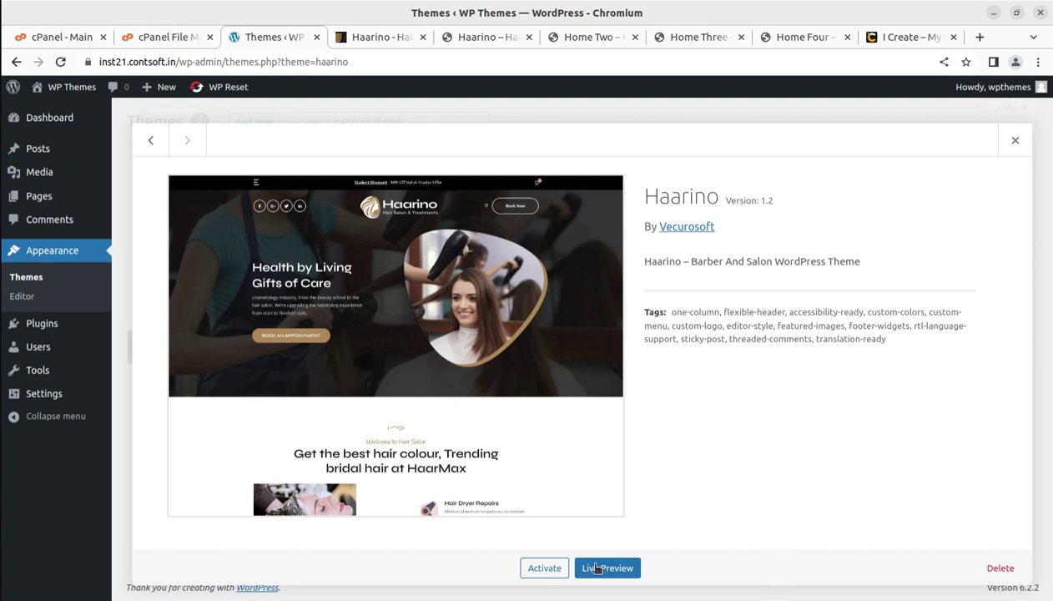
{"action": "left_click", "coordinate": [554, 569]}
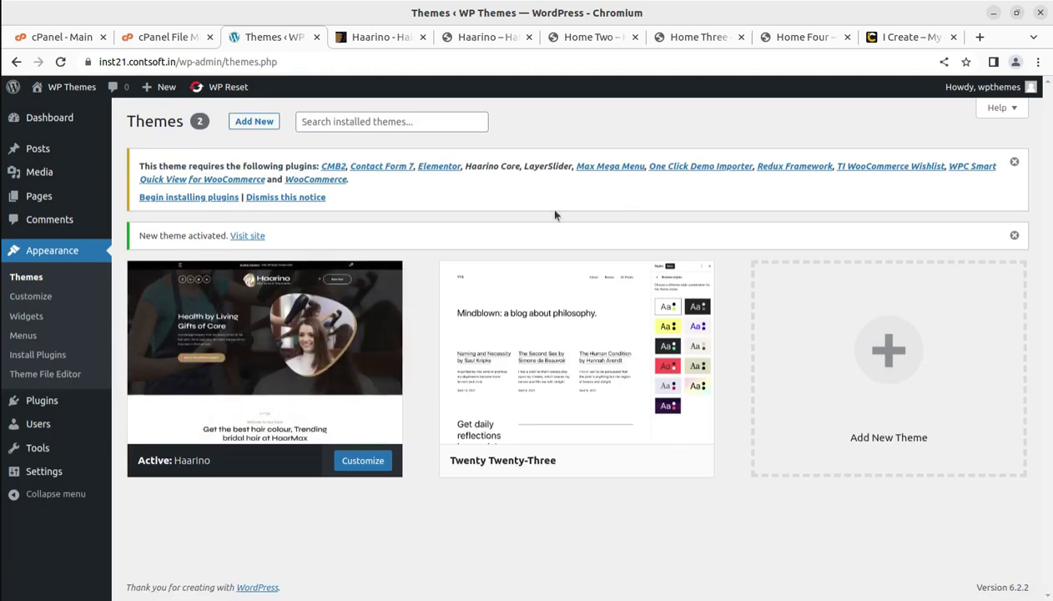
Read the notice about Haarino's required plugins and open the page for installing them.
{"action": "left_click_drag", "start_coordinate": [346, 193], "coordinate": [132, 170]}
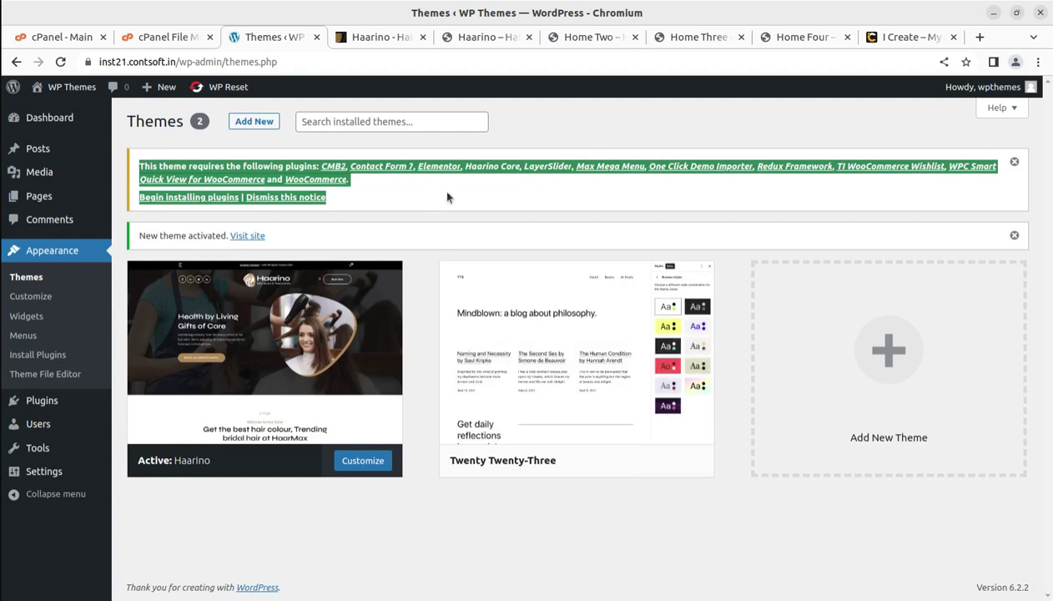
{"action": "left_click", "coordinate": [240, 222]}
{"action": "left_click", "coordinate": [212, 197]}
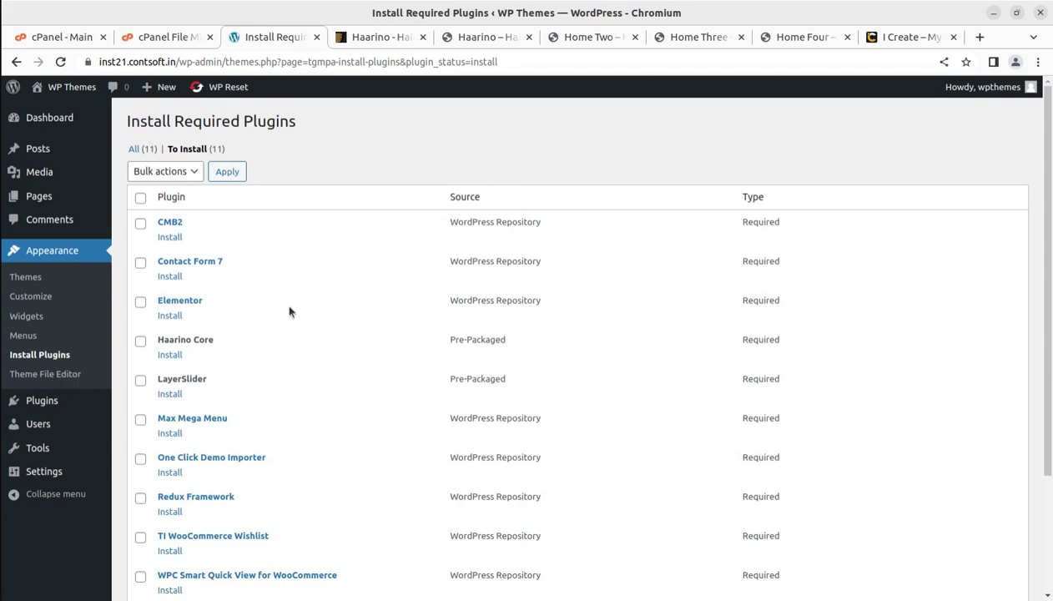
Review the list of required plugins, including Elementor, Haarino Core, LayerSlider, Max Mega Menu, One Click Demo Importer, Redux Framework and the WooCommerce plugins.
{"action": "scroll", "coordinate": [289, 311], "scroll_direction": "down", "scroll_amount": 3}
{"action": "scroll", "coordinate": [466, 400], "scroll_direction": "up", "scroll_amount": 3}
{"action": "left_click_drag", "start_coordinate": [204, 300], "coordinate": [158, 299]}
{"action": "left_click_drag", "start_coordinate": [216, 339], "coordinate": [156, 340]}
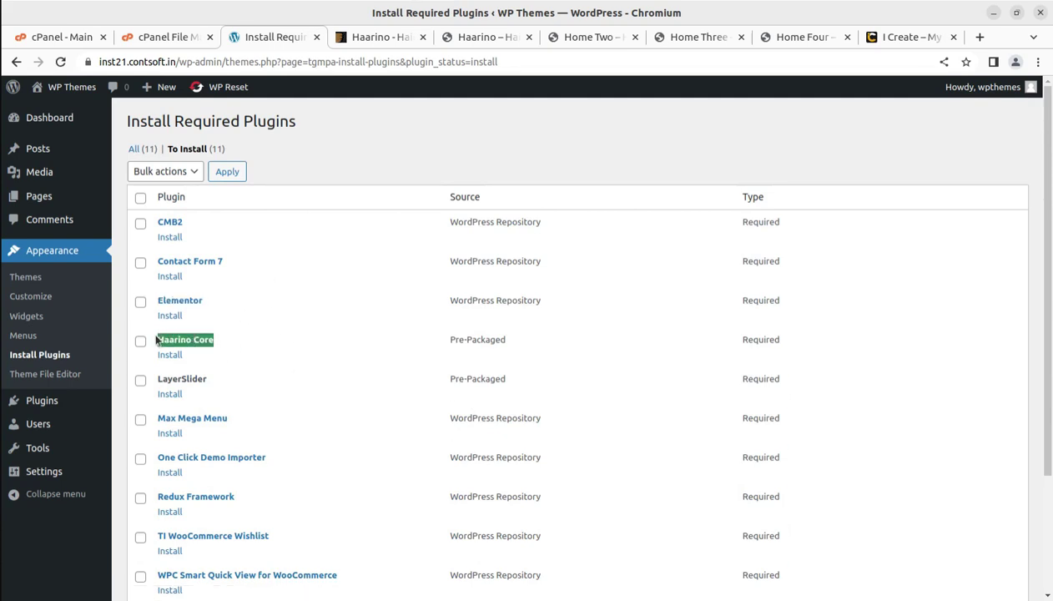
{"action": "left_click_drag", "start_coordinate": [214, 378], "coordinate": [156, 377]}
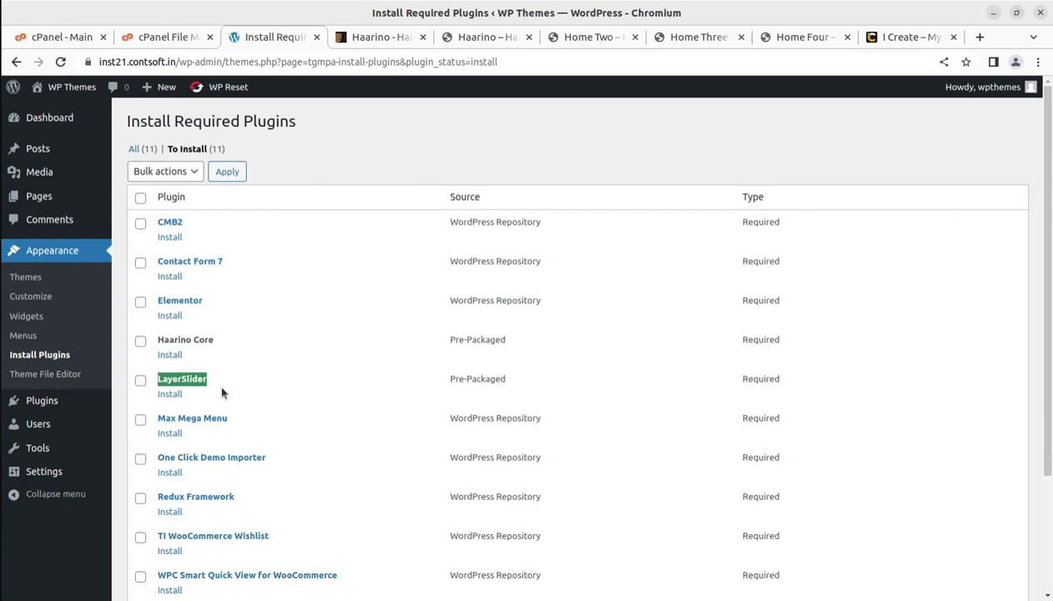
{"action": "scroll", "coordinate": [218, 380], "scroll_direction": "down", "scroll_amount": 2}
{"action": "left_click_drag", "start_coordinate": [245, 337], "coordinate": [155, 337]}
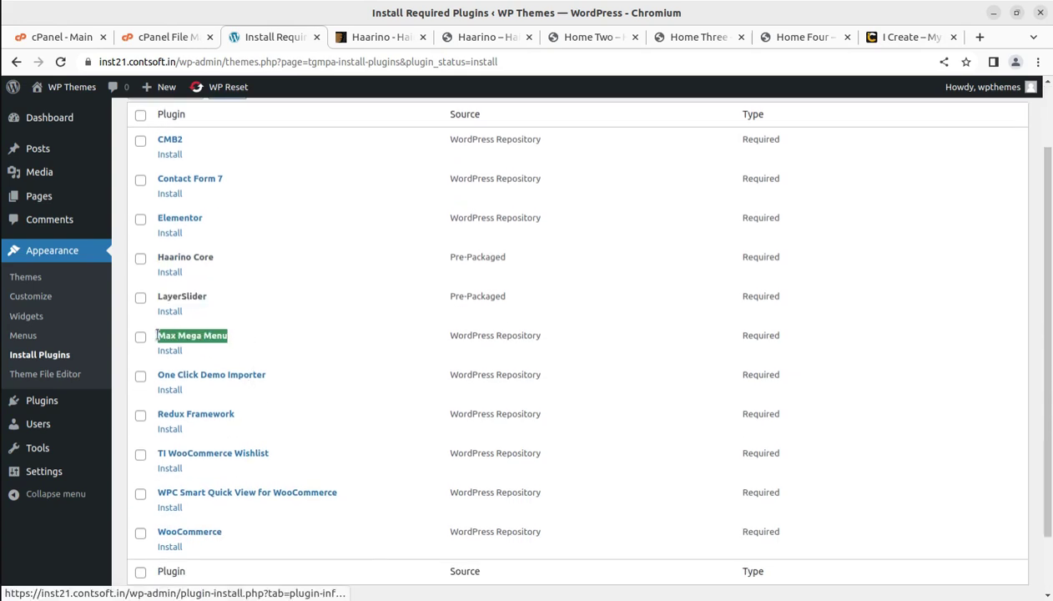
{"action": "left_click", "coordinate": [280, 383]}
{"action": "left_click_drag", "start_coordinate": [280, 384], "coordinate": [160, 372]}
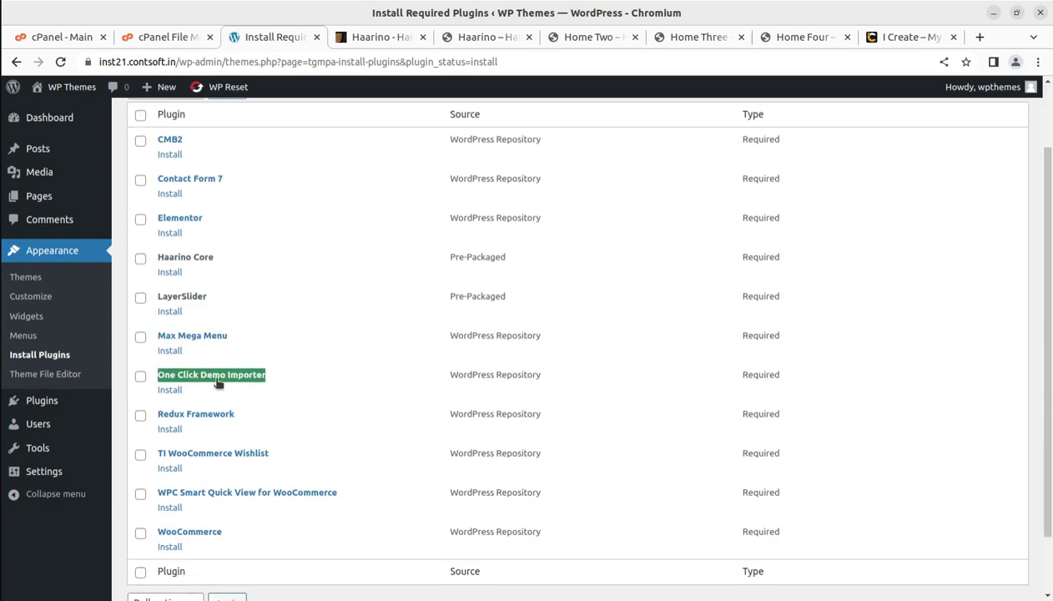
{"action": "scroll", "coordinate": [262, 400], "scroll_direction": "down", "scroll_amount": 2}
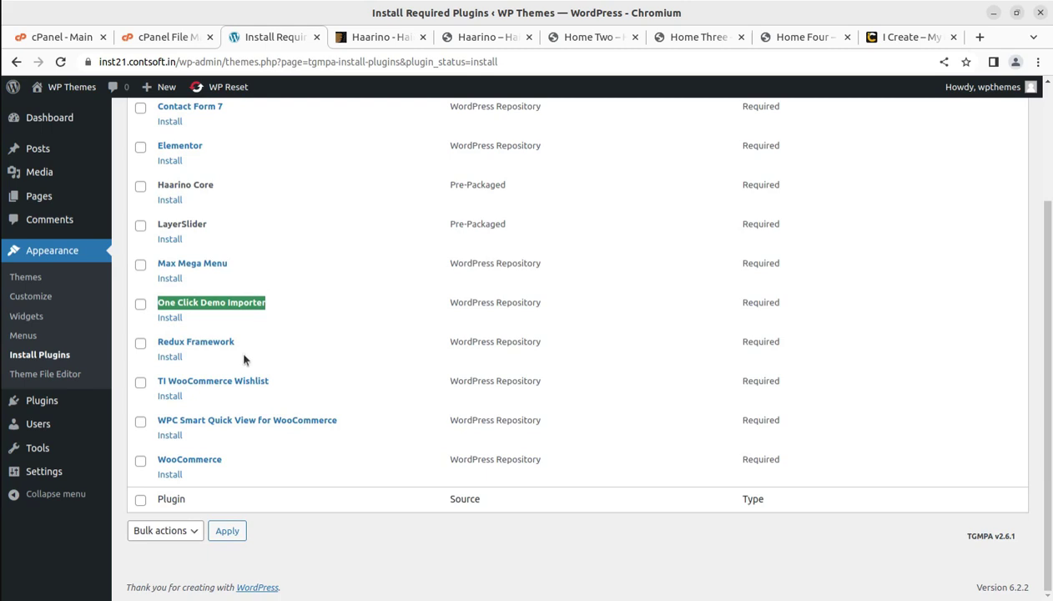
{"action": "left_click_drag", "start_coordinate": [236, 342], "coordinate": [159, 339]}
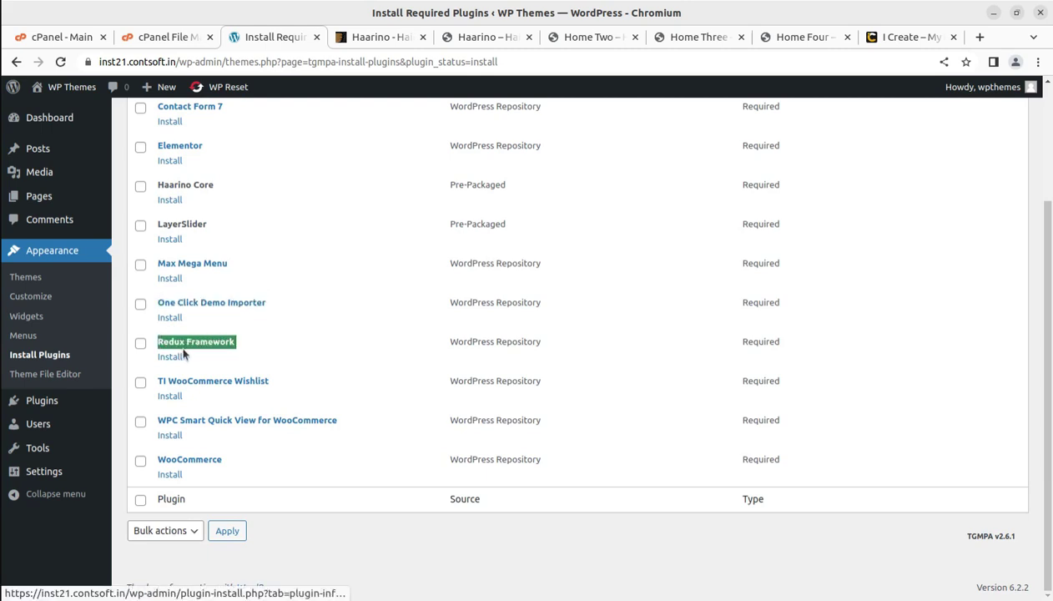
{"action": "scroll", "coordinate": [216, 352], "scroll_direction": "up", "scroll_amount": 4}
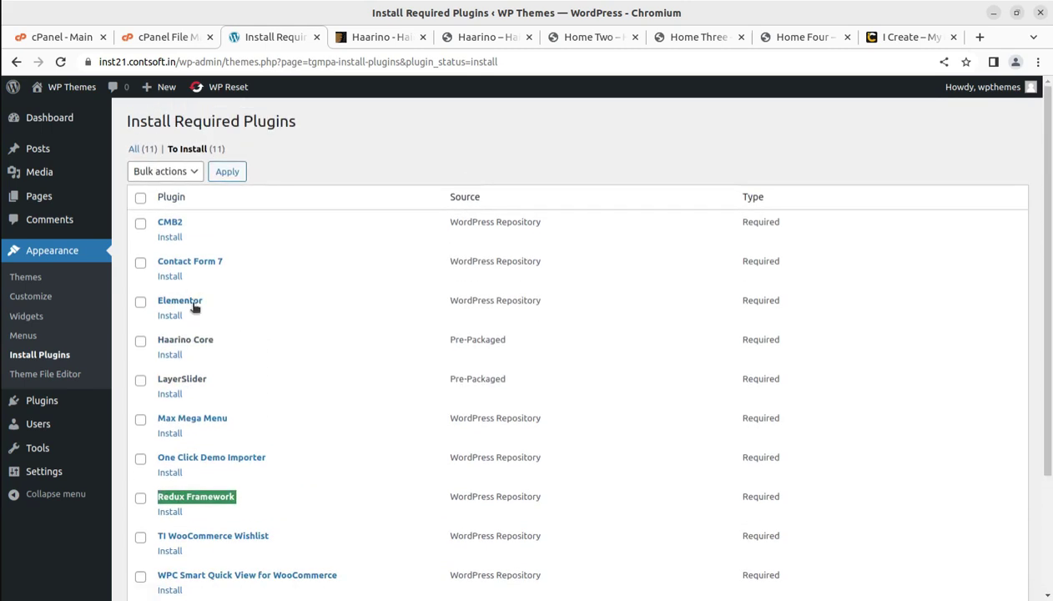
{"action": "scroll", "coordinate": [230, 450], "scroll_direction": "down", "scroll_amount": 3}
{"action": "left_click_drag", "start_coordinate": [271, 381], "coordinate": [155, 372]}
{"action": "left_click_drag", "start_coordinate": [229, 460], "coordinate": [153, 386]}
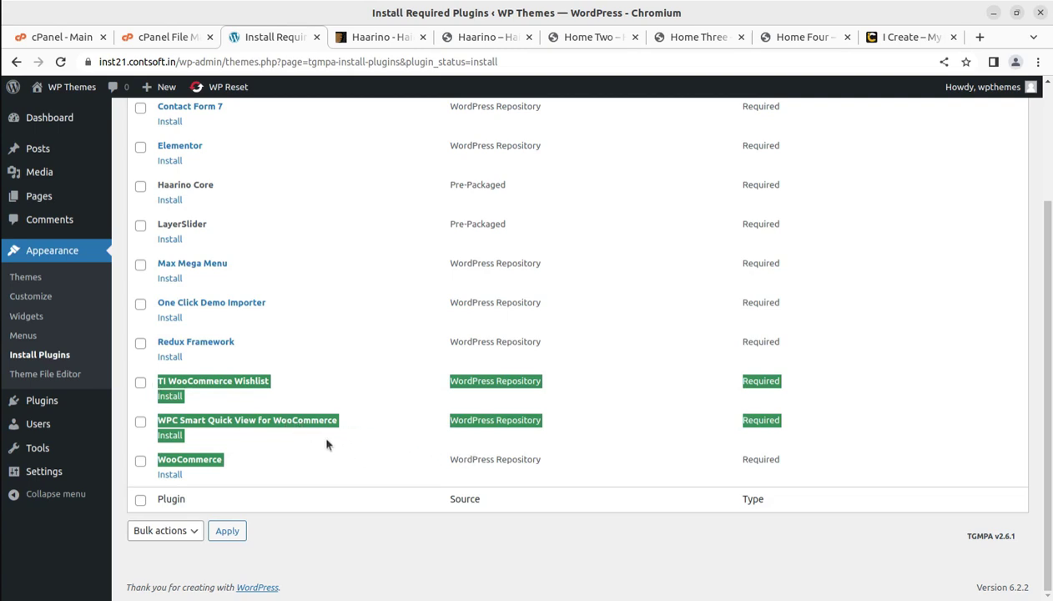
{"action": "scroll", "coordinate": [329, 442], "scroll_direction": "up", "scroll_amount": 3}
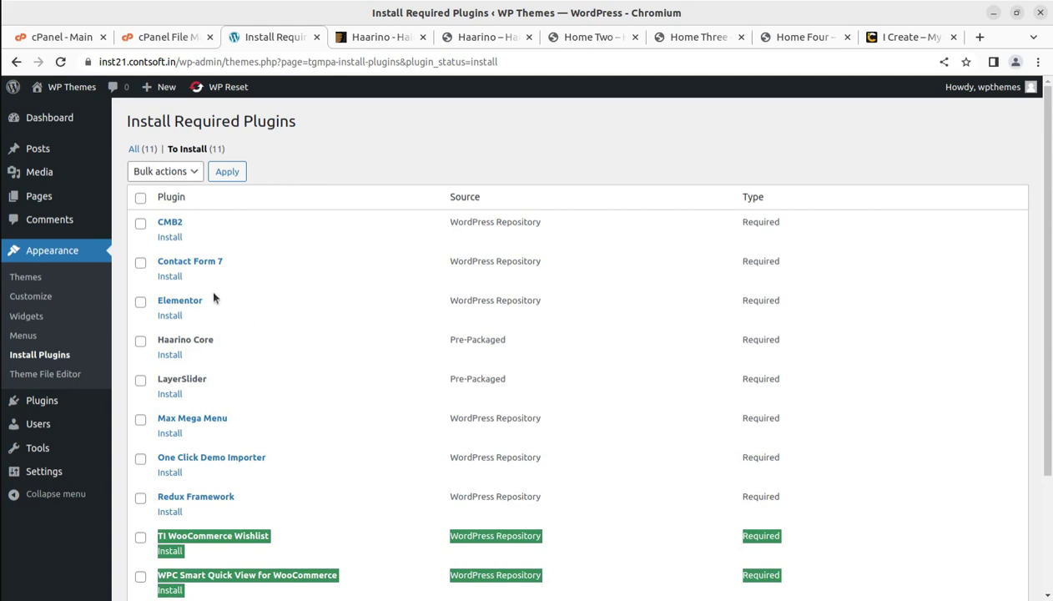
Select all the required plugins and install them with the bulk Install action.
{"action": "left_click", "coordinate": [140, 199]}
{"action": "left_click", "coordinate": [465, 233]}
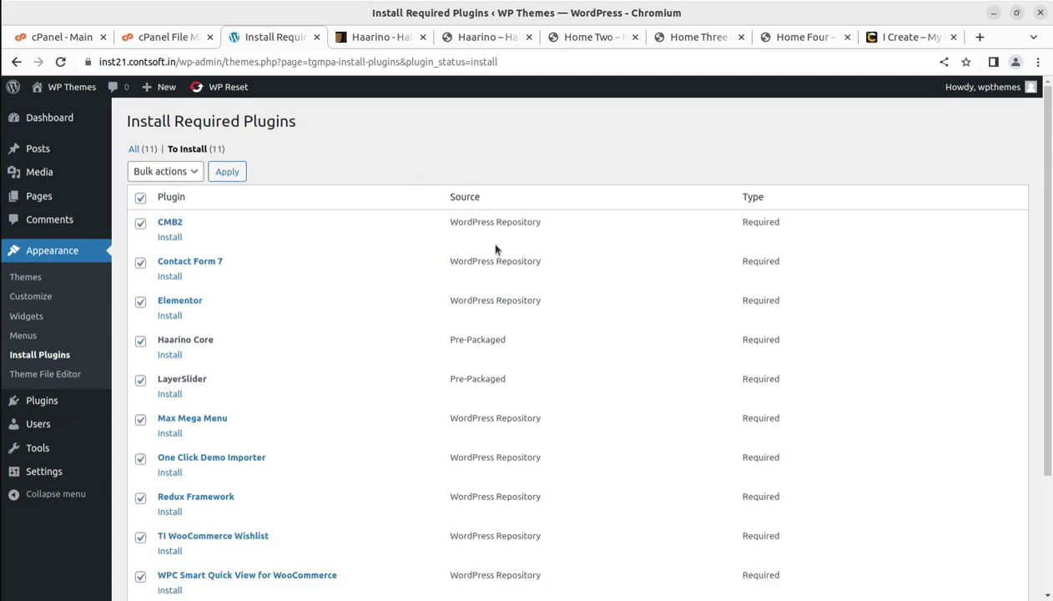
{"action": "left_click", "coordinate": [152, 171]}
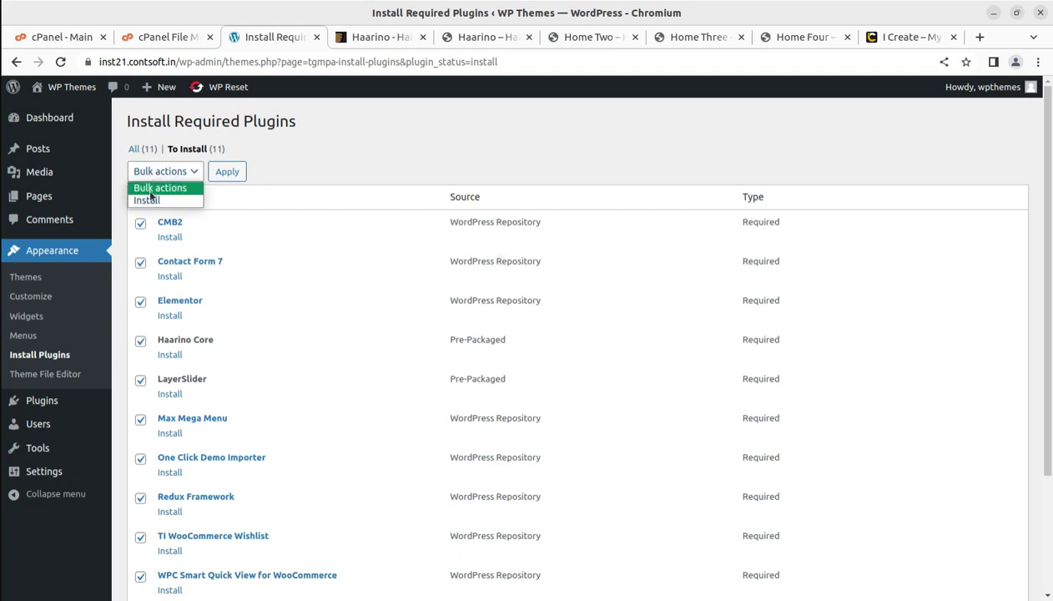
{"action": "left_click", "coordinate": [147, 200]}
{"action": "left_click", "coordinate": [237, 176]}
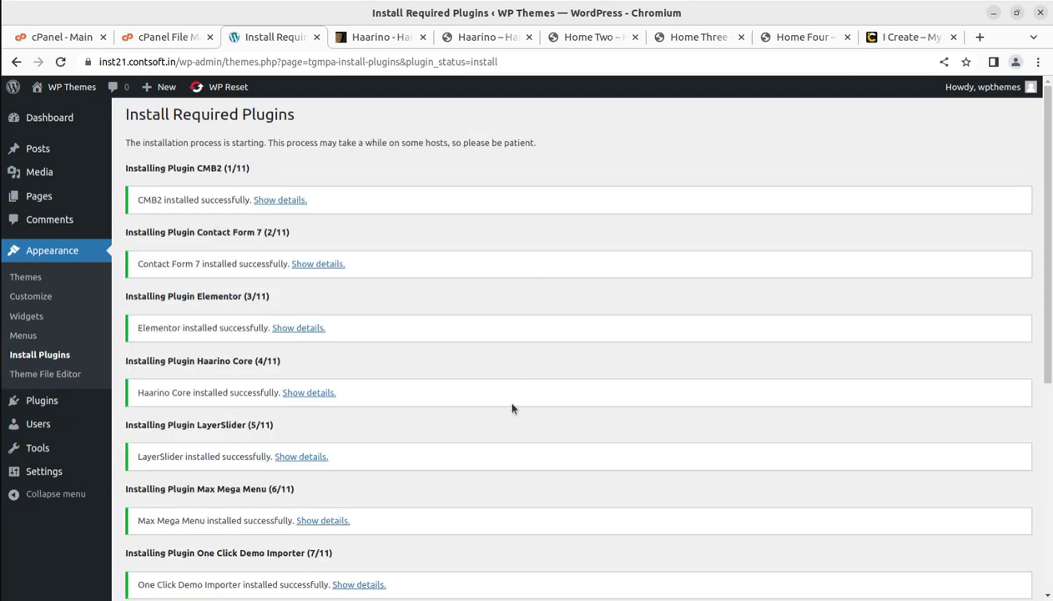
Return to the required plugins installer and activate all the installed plugins in bulk.
{"action": "scroll", "coordinate": [509, 354], "scroll_direction": "down", "scroll_amount": 3}
{"action": "scroll", "coordinate": [505, 354], "scroll_direction": "down", "scroll_amount": 2}
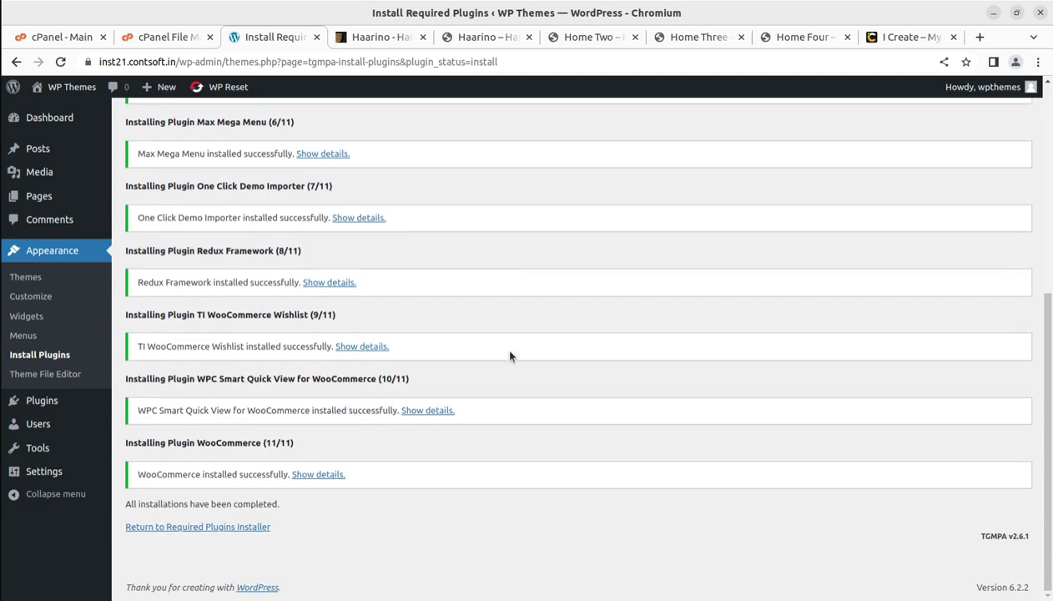
{"action": "left_click", "coordinate": [232, 527]}
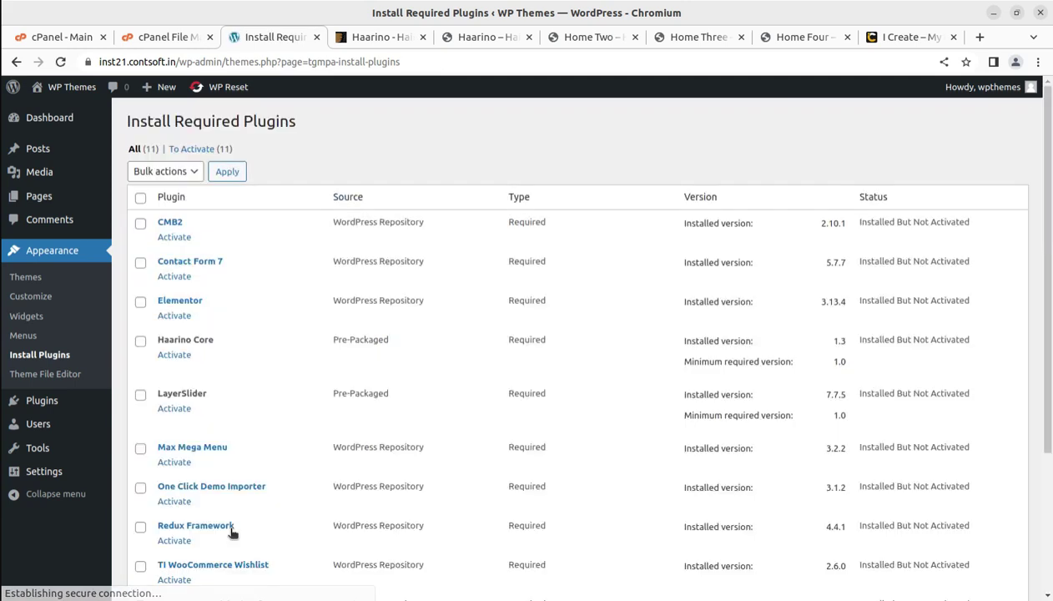
{"action": "left_click", "coordinate": [140, 198]}
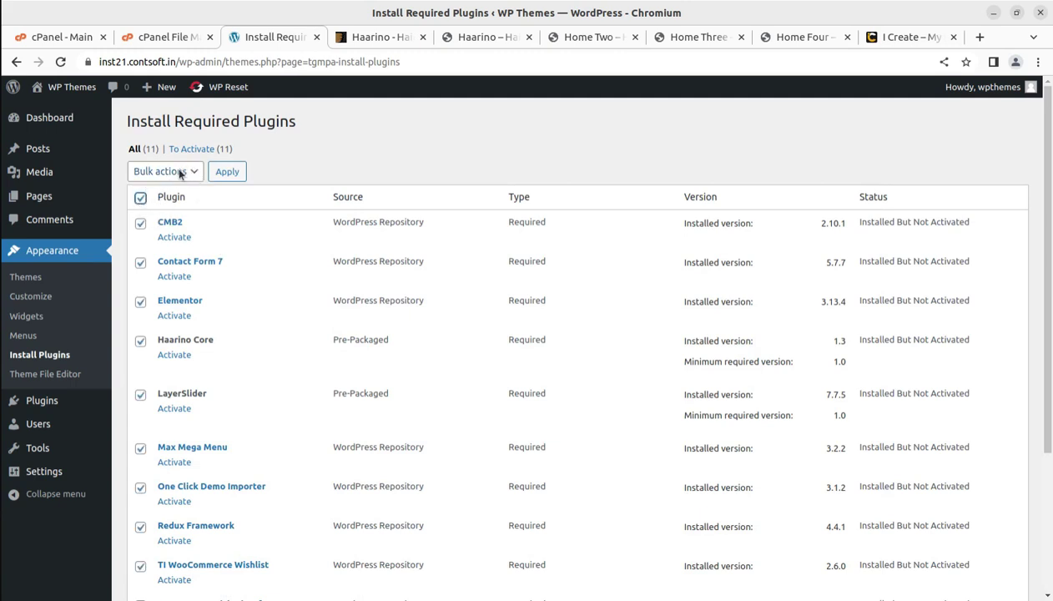
{"action": "left_click", "coordinate": [165, 171]}
{"action": "left_click", "coordinate": [167, 224]}
{"action": "left_click", "coordinate": [226, 175]}
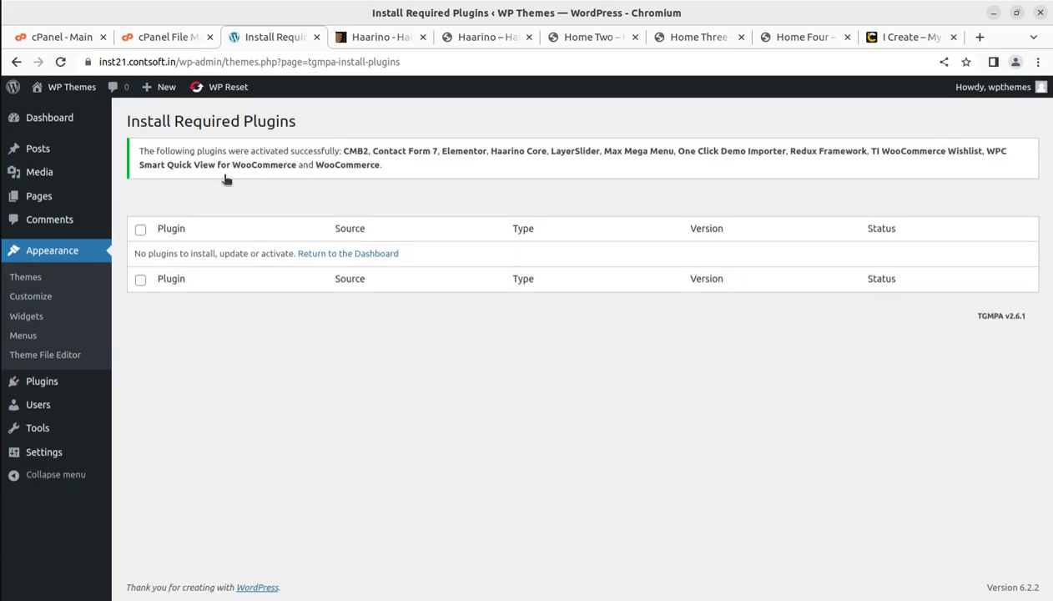
Open the live site in a new tab and look over its front page with the Haarino theme.
{"action": "mouse_move", "coordinate": [77, 90]}
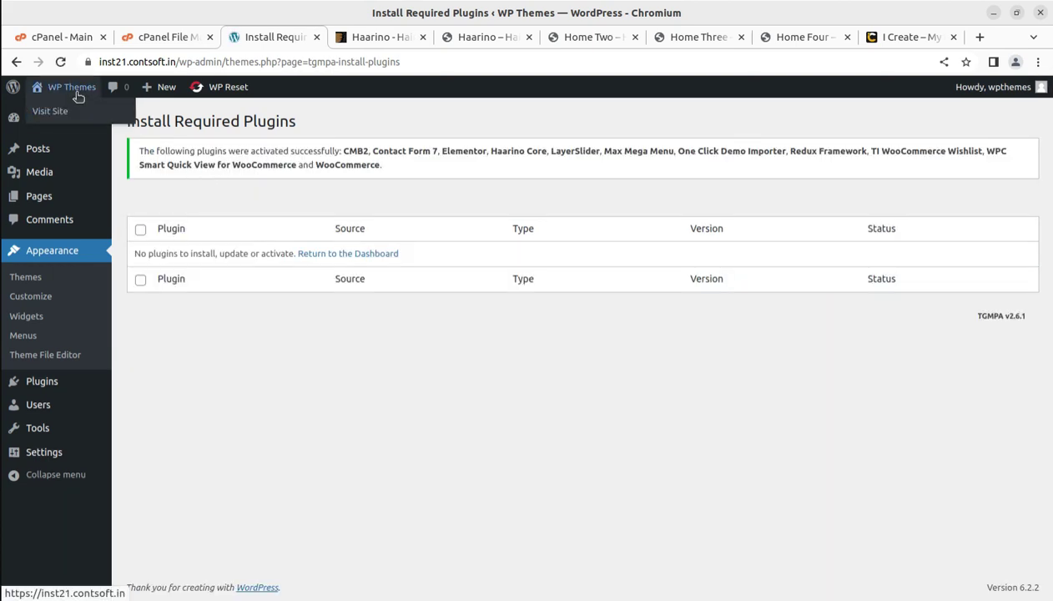
{"action": "middle_click", "coordinate": [59, 113]}
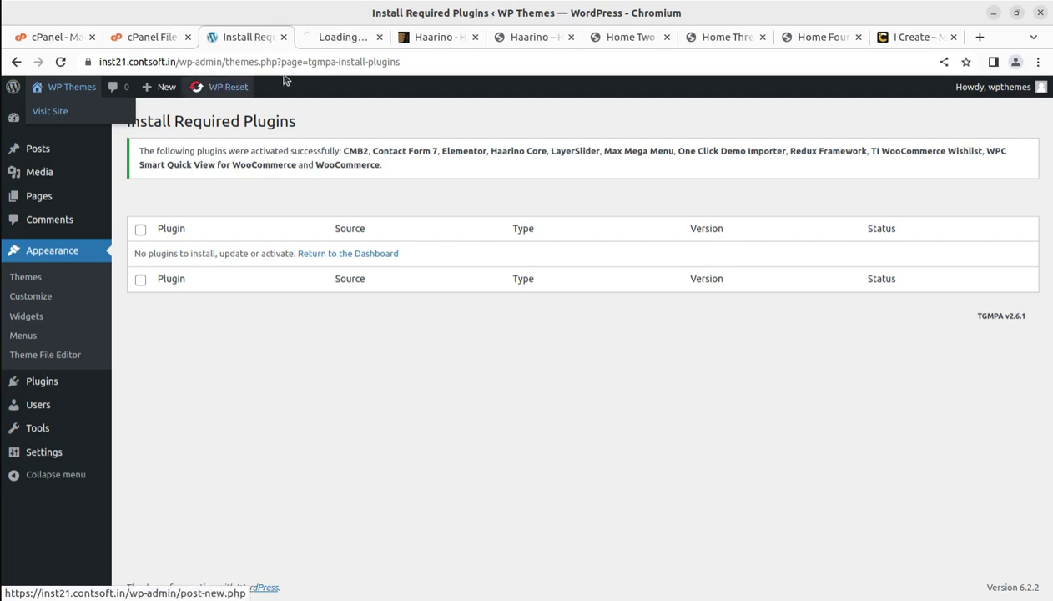
{"action": "left_click", "coordinate": [342, 37]}
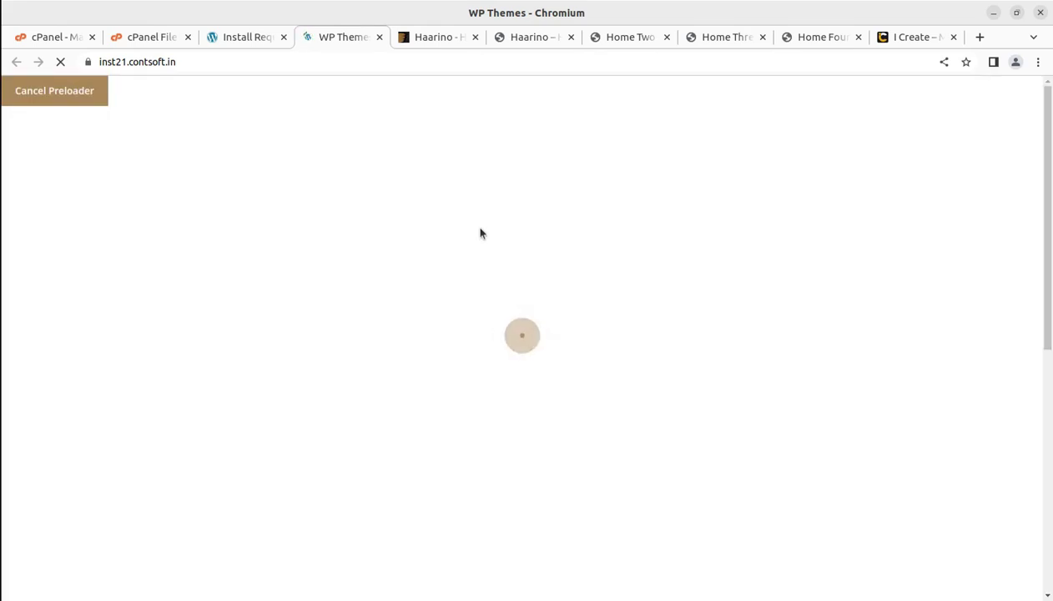
{"action": "scroll", "coordinate": [457, 317], "scroll_direction": "down", "scroll_amount": 6}
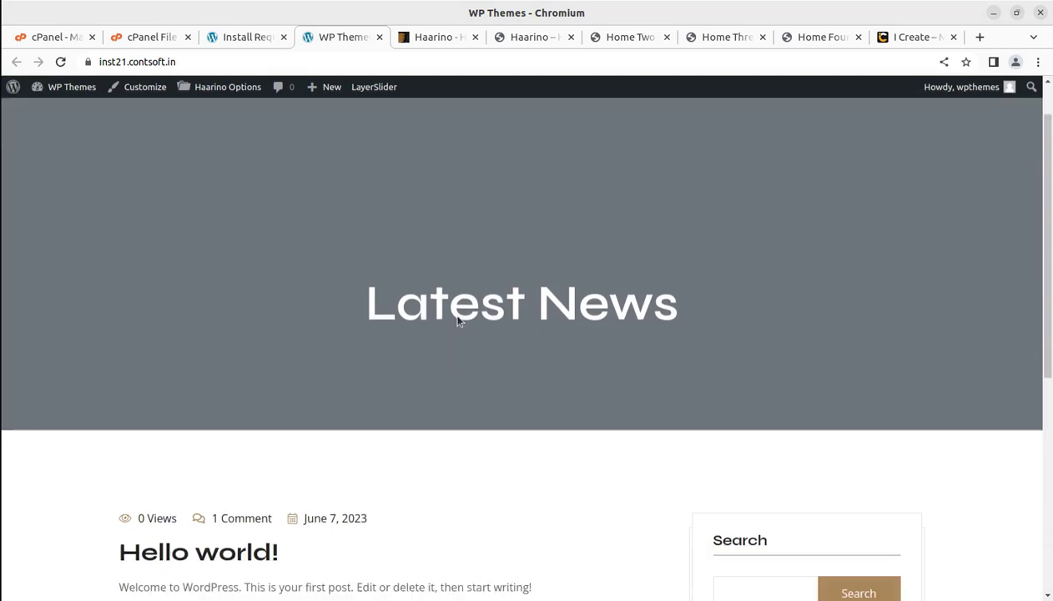
{"action": "scroll", "coordinate": [457, 319], "scroll_direction": "up", "scroll_amount": 8}
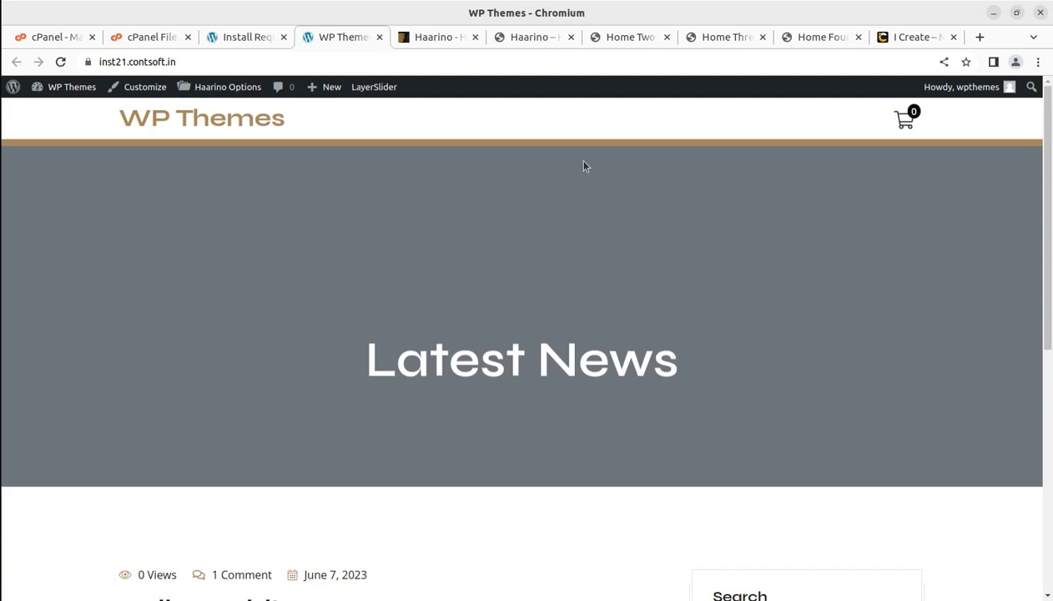
Compare the site's front page with the Haarino demo home pages in the other open tabs.
{"action": "left_click", "coordinate": [541, 39]}
{"action": "left_click", "coordinate": [621, 39]}
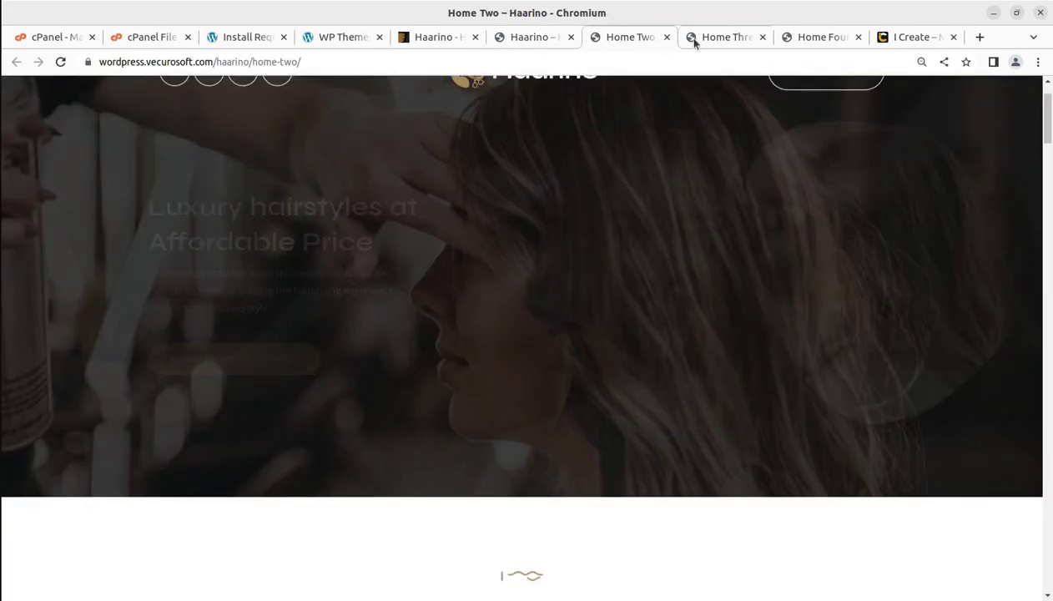
{"action": "left_click", "coordinate": [694, 43]}
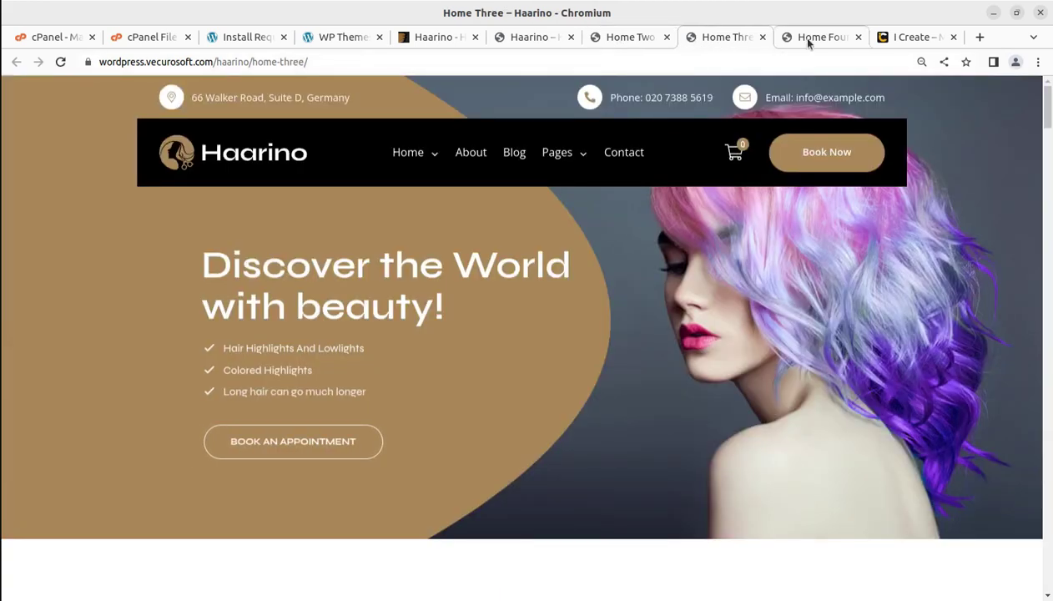
{"action": "left_click", "coordinate": [792, 40]}
{"action": "left_click", "coordinate": [726, 39]}
{"action": "left_click", "coordinate": [367, 37]}
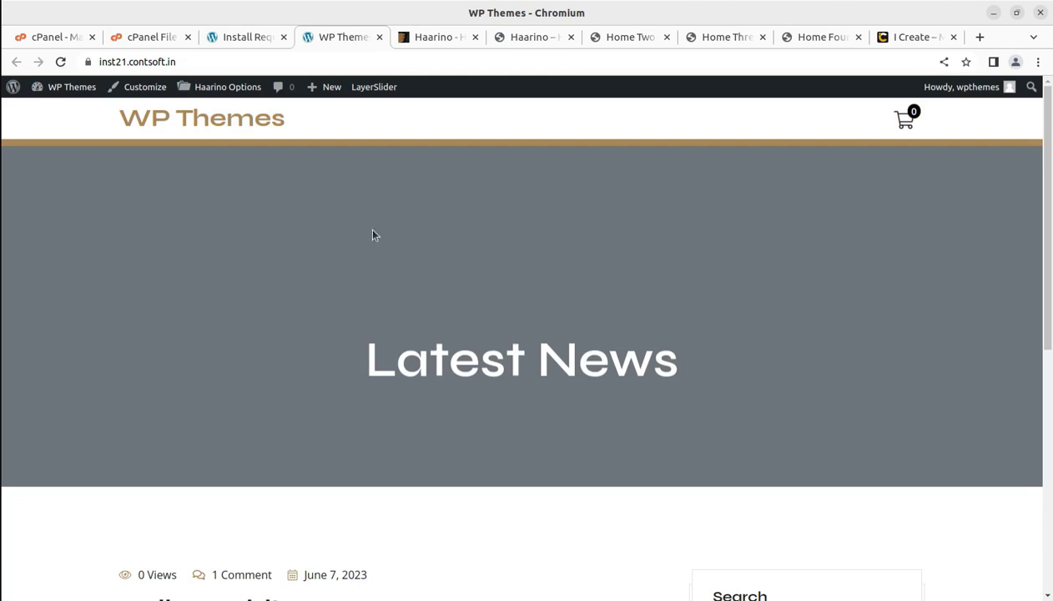
{"action": "left_click", "coordinate": [516, 40]}
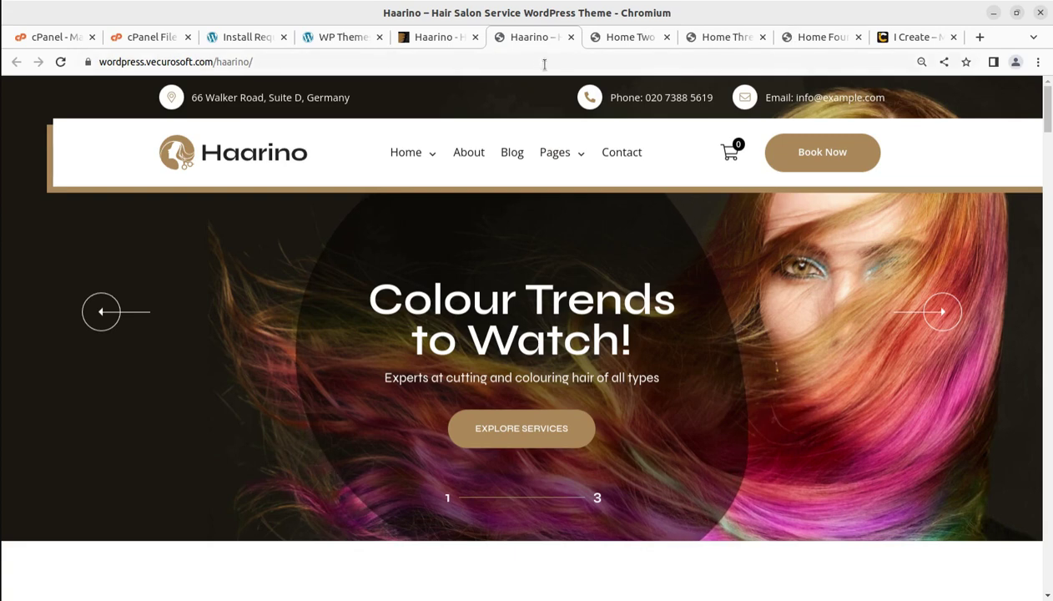
Go to the WordPress admin dashboard, exiting Elementor's onboarding, and dismiss the Redux template library and outdated WooCommerce template notices.
{"action": "left_click", "coordinate": [233, 38]}
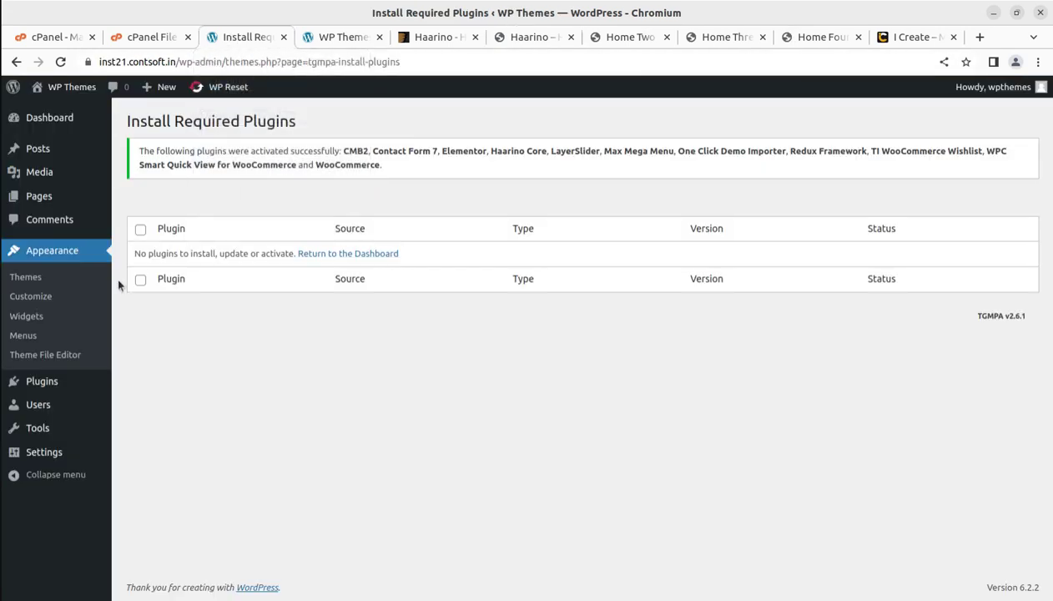
{"action": "left_click", "coordinate": [50, 121]}
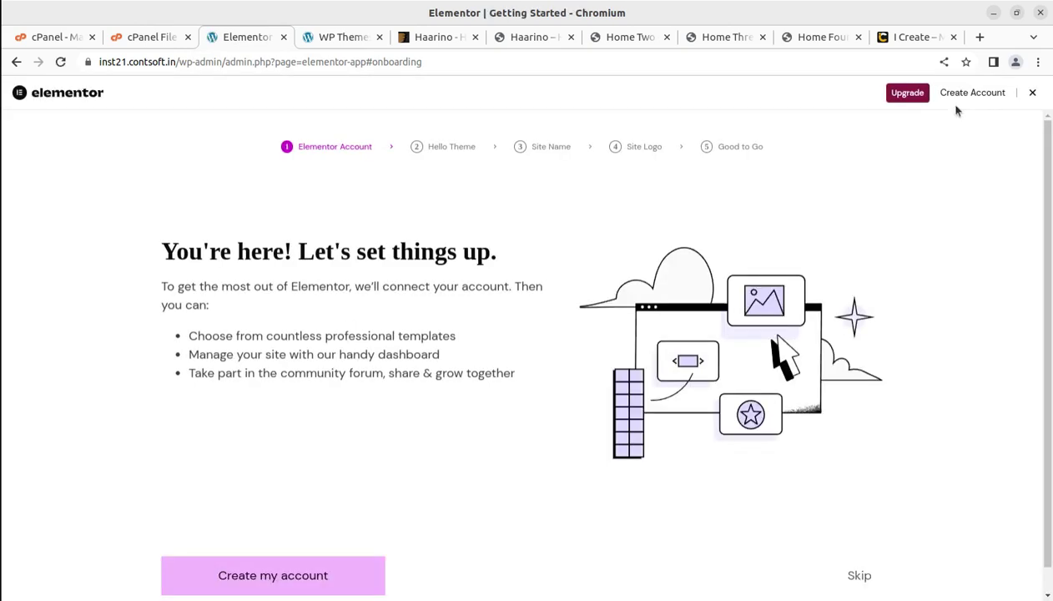
{"action": "left_click", "coordinate": [1030, 93]}
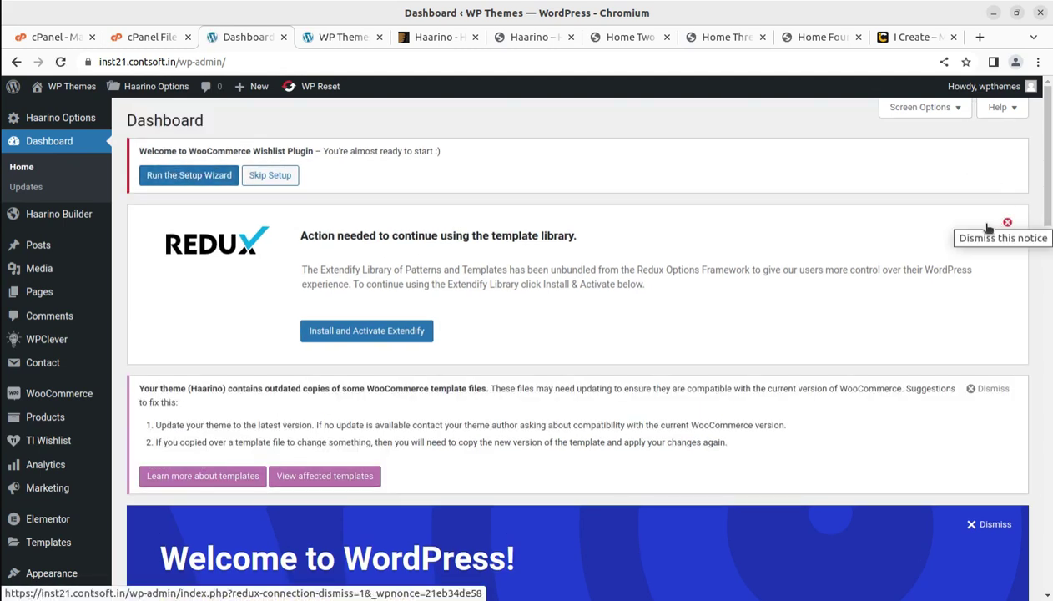
{"action": "left_click", "coordinate": [1007, 223]}
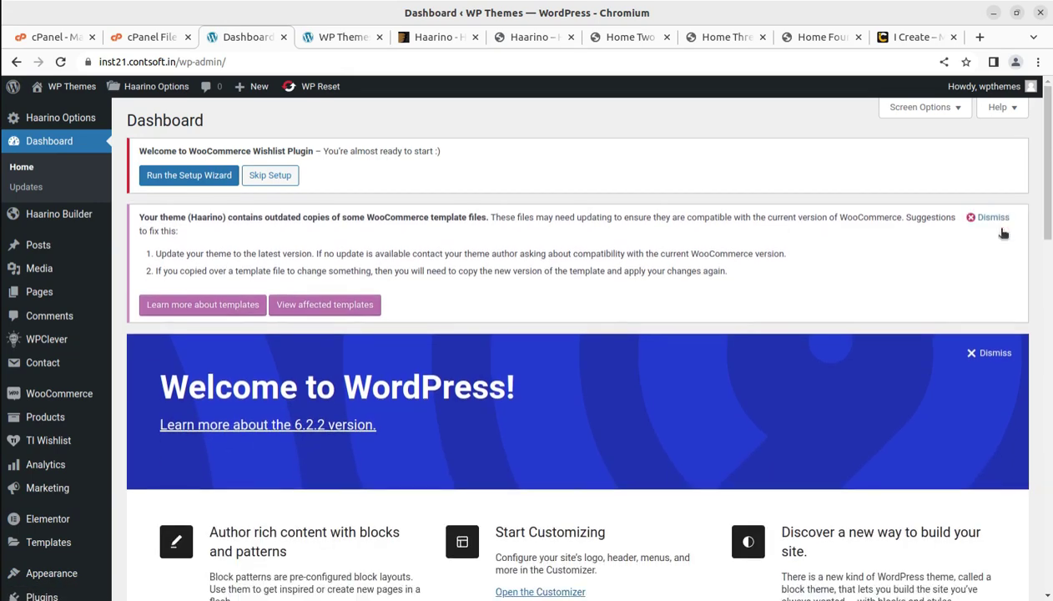
{"action": "left_click", "coordinate": [969, 218]}
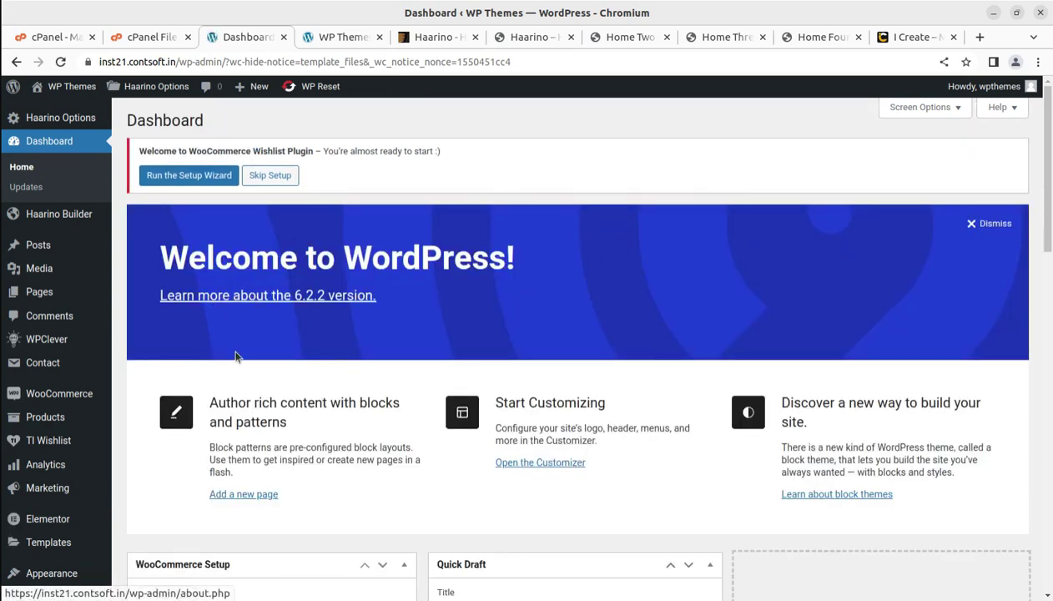
Open the Haarino theme's Import Demo Data page and look over the demo it offers.
{"action": "mouse_move", "coordinate": [49, 220]}
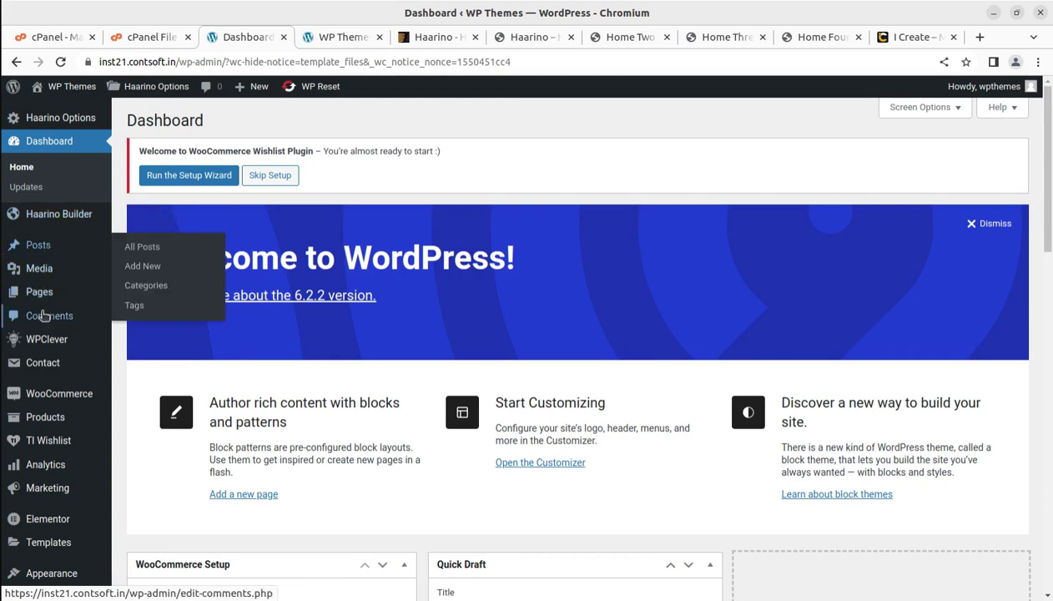
{"action": "mouse_move", "coordinate": [52, 345]}
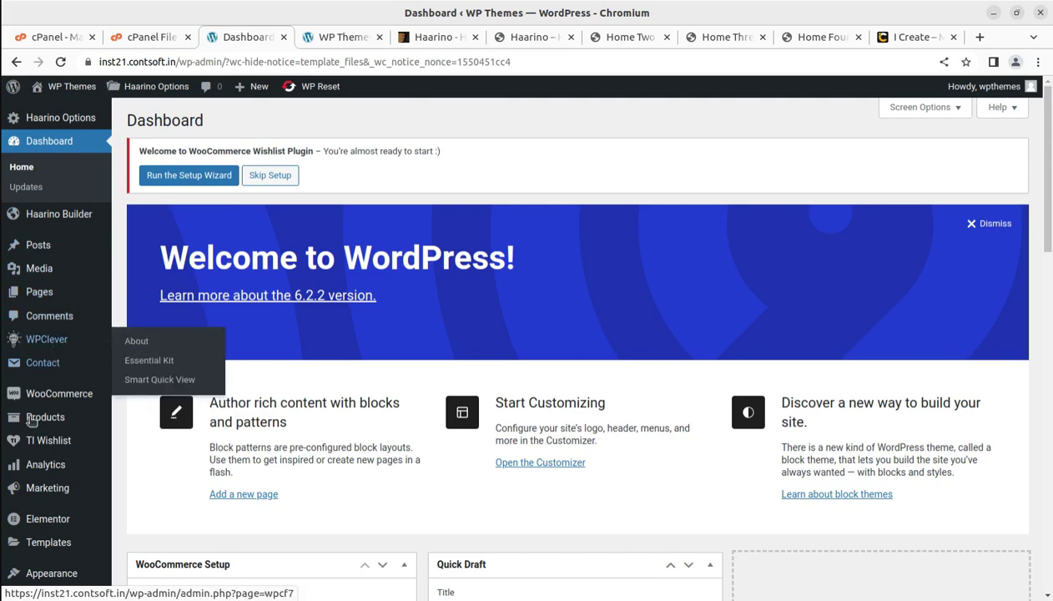
{"action": "scroll", "coordinate": [65, 547], "scroll_direction": "down", "scroll_amount": 3}
{"action": "mouse_move", "coordinate": [51, 415]}
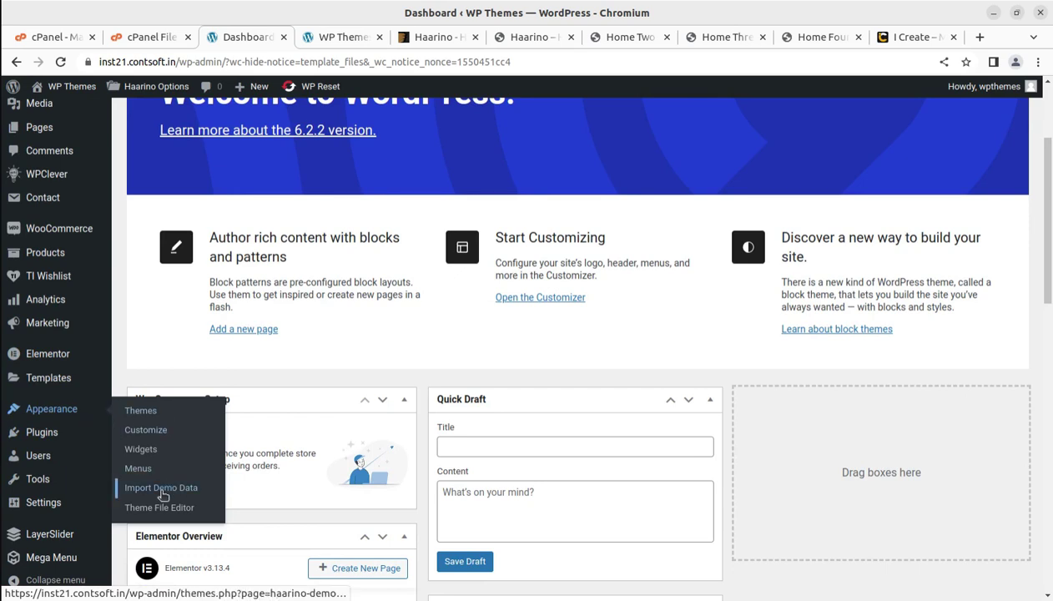
{"action": "left_click", "coordinate": [163, 496]}
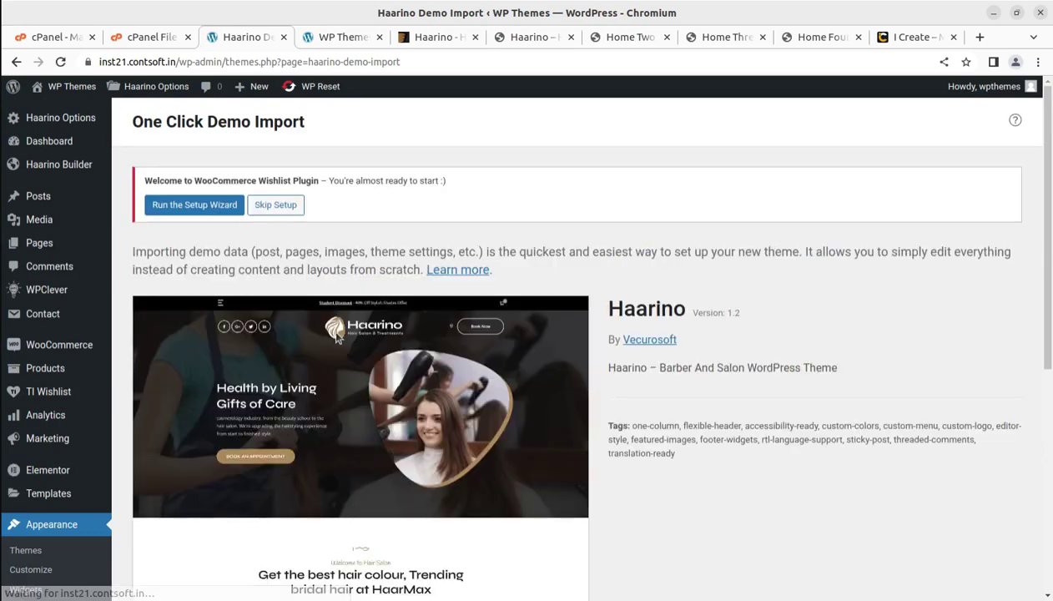
{"action": "scroll", "coordinate": [196, 350], "scroll_direction": "down", "scroll_amount": 3}
{"action": "scroll", "coordinate": [334, 363], "scroll_direction": "up", "scroll_amount": 3}
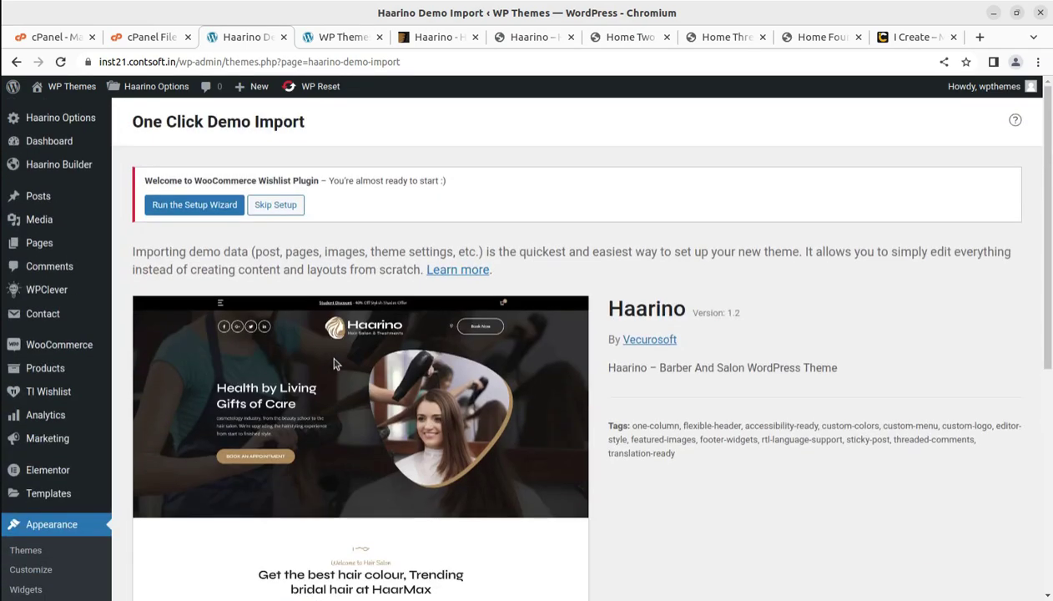
Start the Haarino demo data import without adding the recommended WPForms, All in One SEO and MonsterInsights plugins.
{"action": "scroll", "coordinate": [221, 286], "scroll_direction": "down", "scroll_amount": 3}
{"action": "scroll", "coordinate": [224, 287], "scroll_direction": "up", "scroll_amount": 2}
{"action": "scroll", "coordinate": [218, 308], "scroll_direction": "down", "scroll_amount": 4}
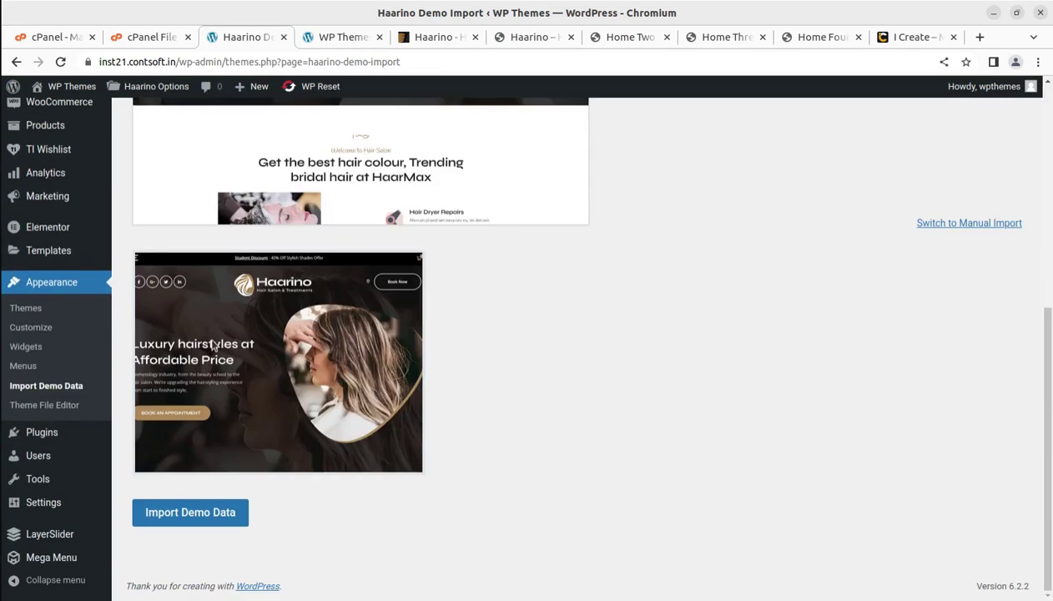
{"action": "scroll", "coordinate": [342, 378], "scroll_direction": "up", "scroll_amount": 5}
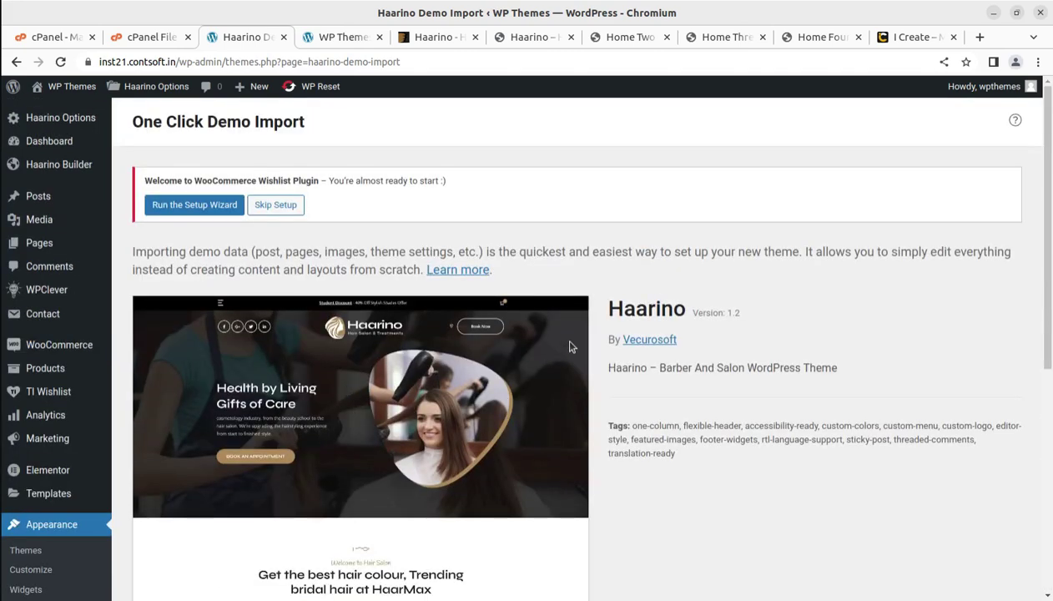
{"action": "scroll", "coordinate": [732, 327], "scroll_direction": "down", "scroll_amount": 5}
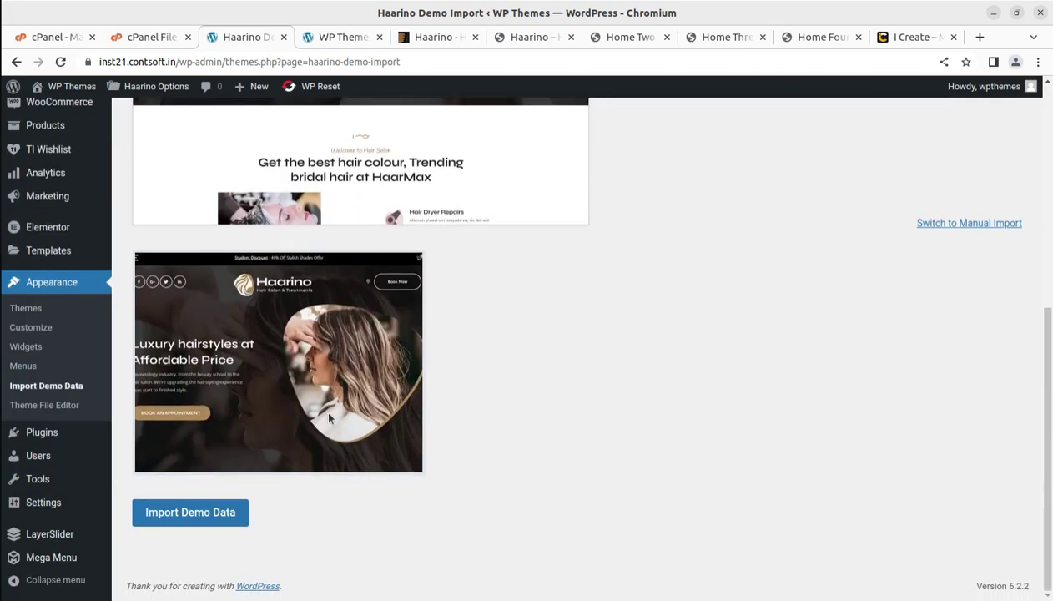
{"action": "left_click", "coordinate": [187, 515]}
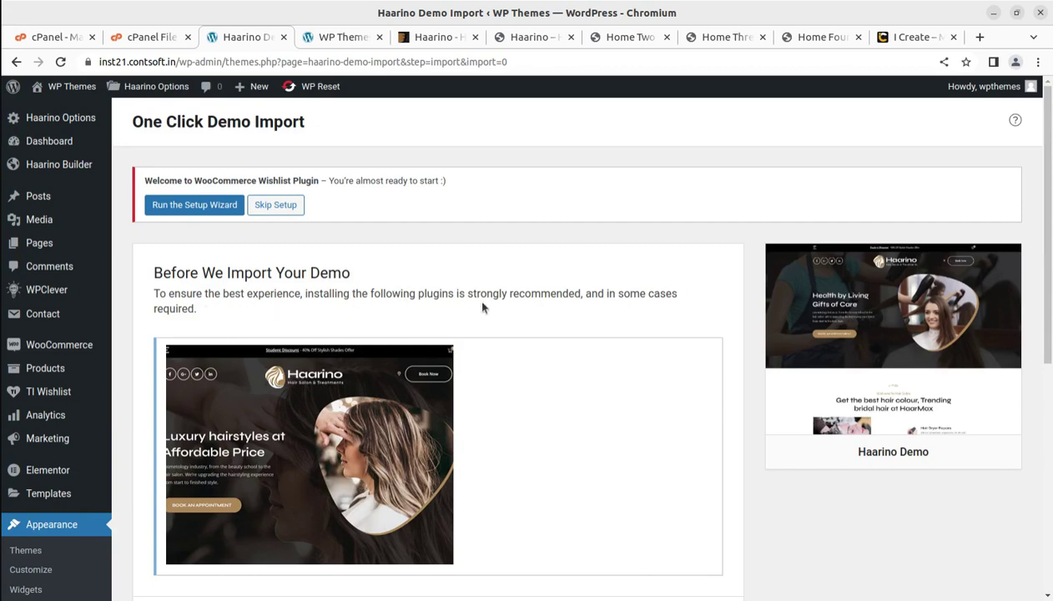
{"action": "scroll", "coordinate": [481, 307], "scroll_direction": "down", "scroll_amount": 5}
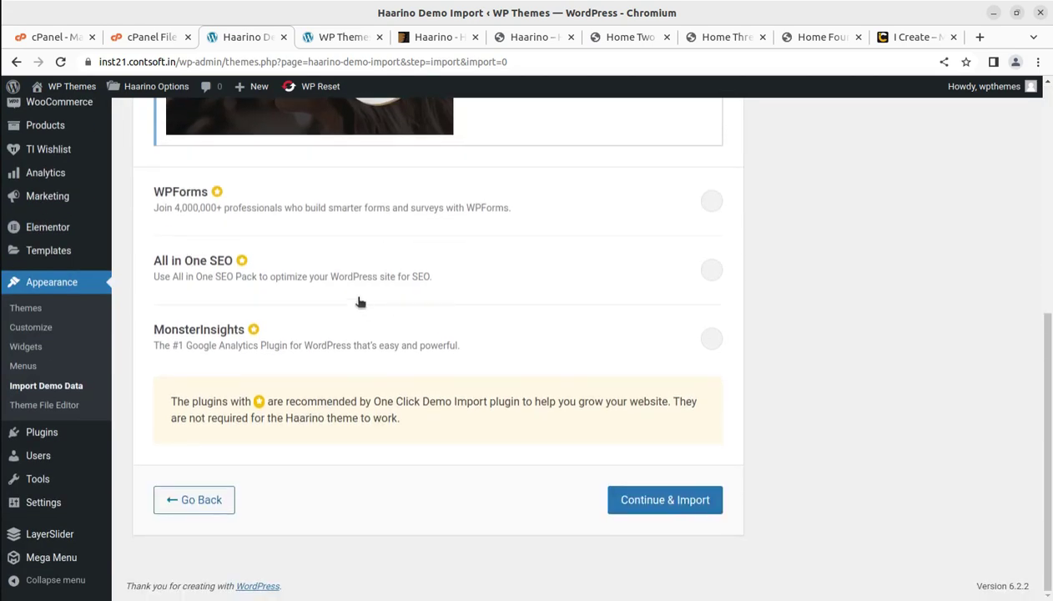
{"action": "scroll", "coordinate": [400, 377], "scroll_direction": "up", "scroll_amount": 1}
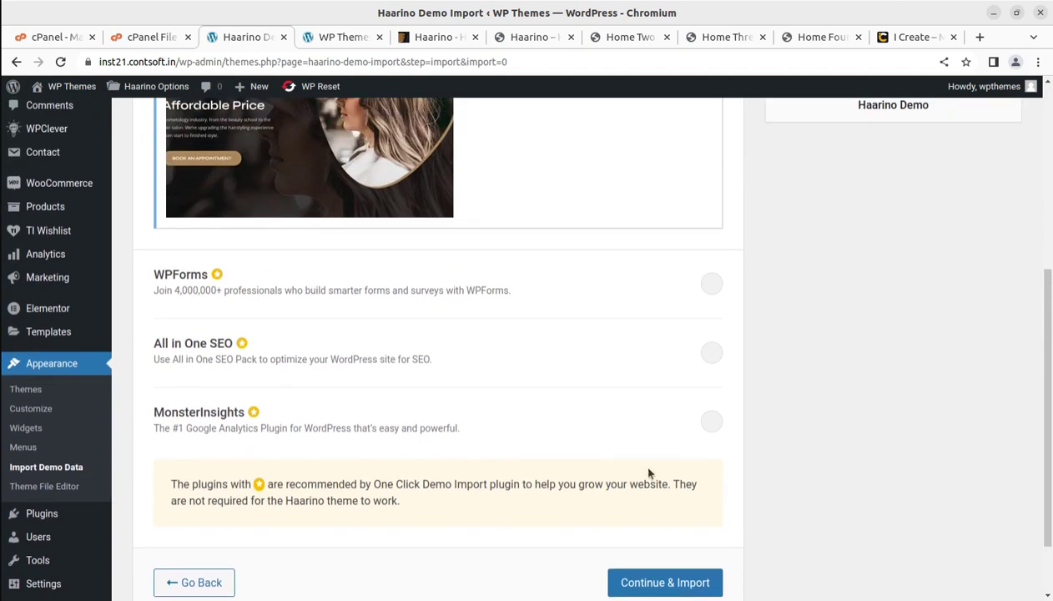
{"action": "left_click", "coordinate": [653, 584]}
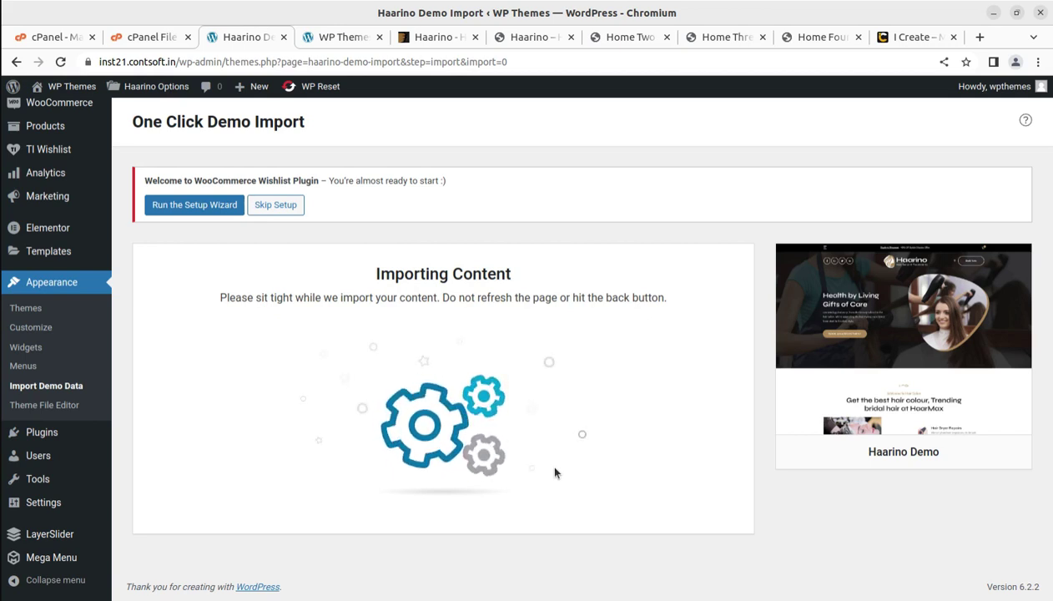
Open the About page of the Haarino demo site in the other tab and look through its sections.
{"action": "left_click", "coordinate": [534, 37]}
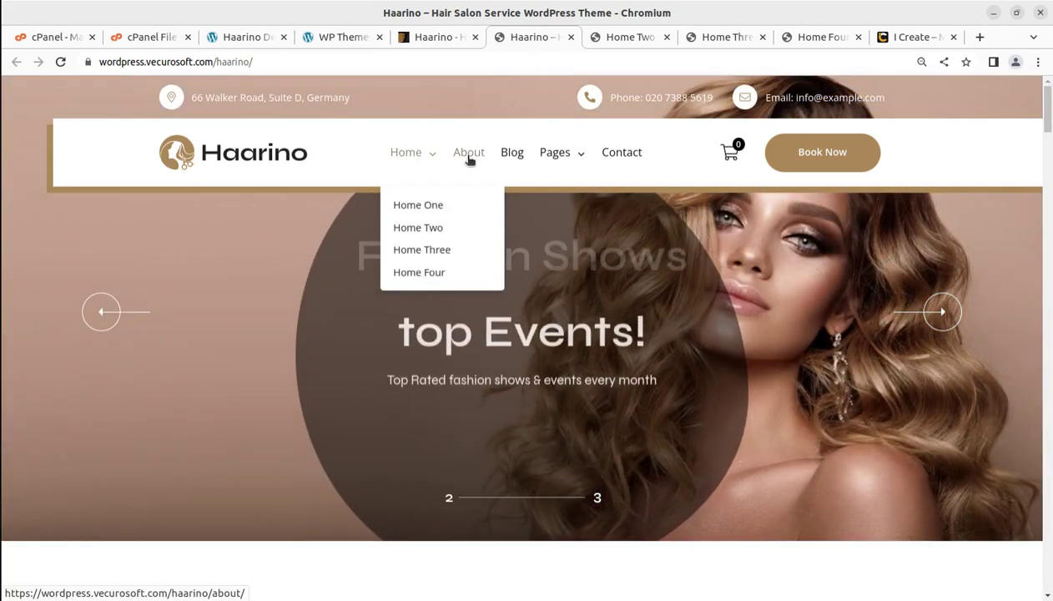
{"action": "left_click", "coordinate": [468, 152]}
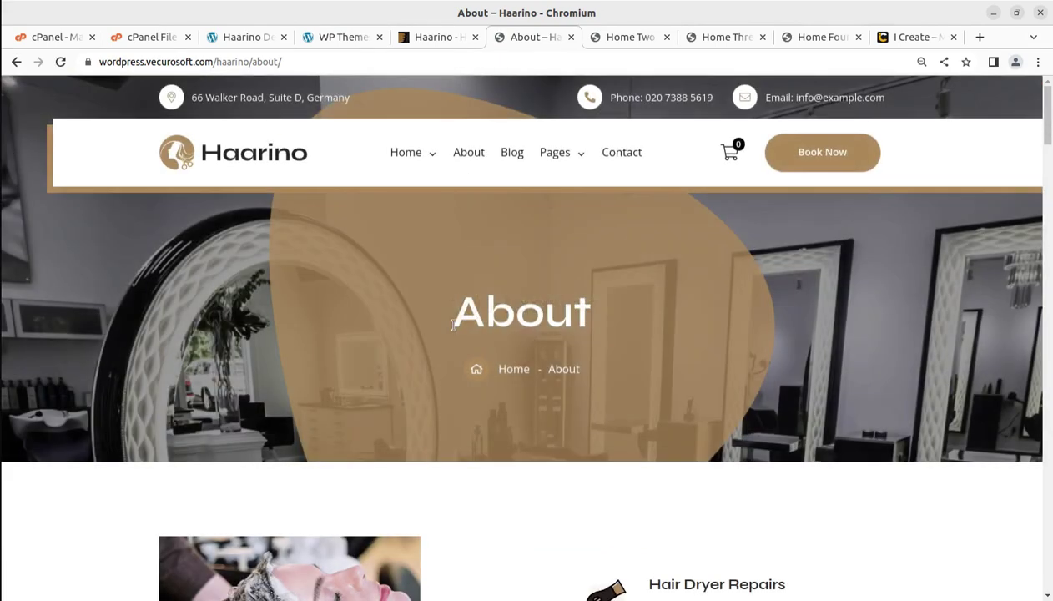
{"action": "scroll", "coordinate": [510, 331], "scroll_direction": "down", "scroll_amount": 8}
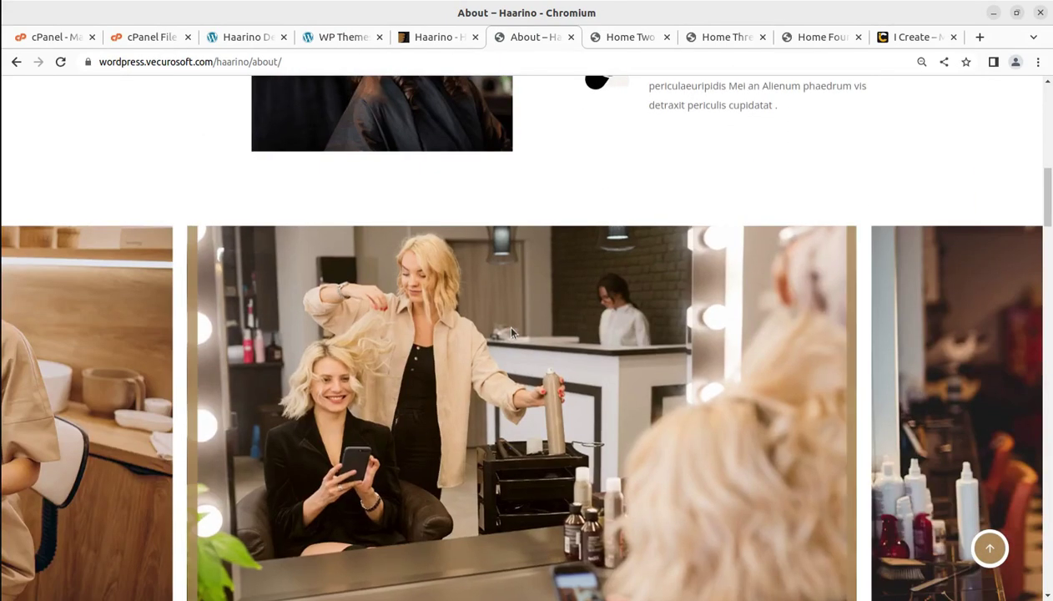
{"action": "scroll", "coordinate": [511, 332], "scroll_direction": "down", "scroll_amount": 6}
{"action": "scroll", "coordinate": [362, 331], "scroll_direction": "up", "scroll_amount": 5}
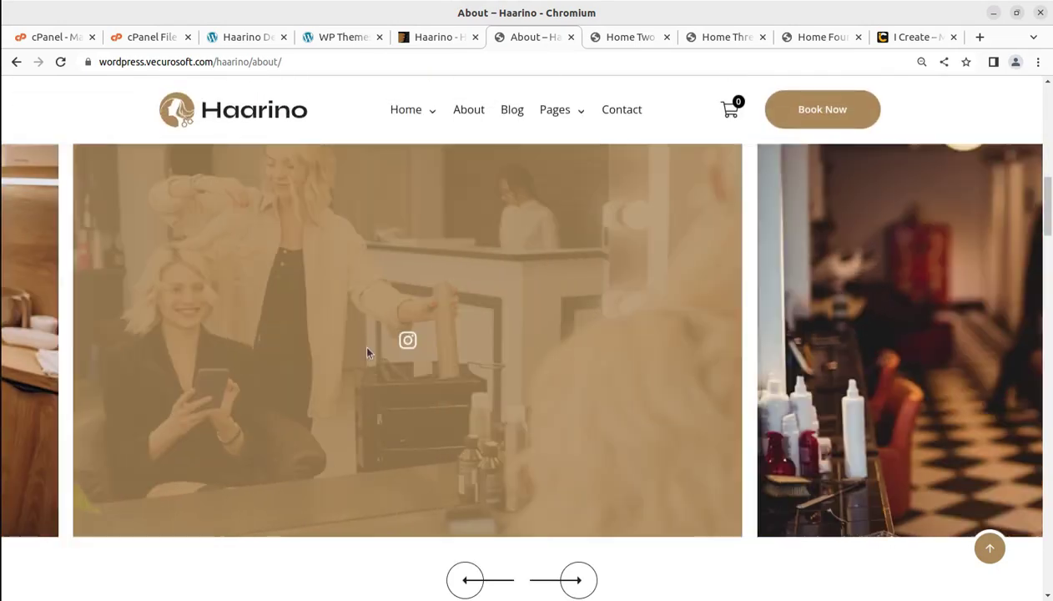
{"action": "scroll", "coordinate": [659, 373], "scroll_direction": "down", "scroll_amount": 3}
{"action": "scroll", "coordinate": [680, 381], "scroll_direction": "down", "scroll_amount": 18}
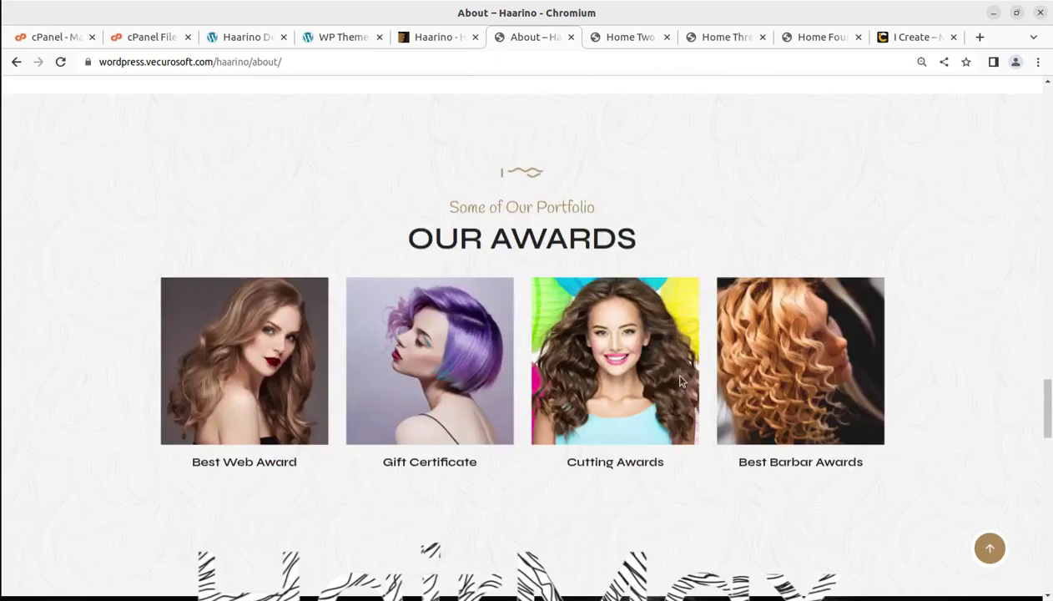
{"action": "scroll", "coordinate": [679, 380], "scroll_direction": "down", "scroll_amount": 10}
{"action": "scroll", "coordinate": [550, 224], "scroll_direction": "up", "scroll_amount": 8}
{"action": "scroll", "coordinate": [551, 223], "scroll_direction": "up", "scroll_amount": 15}
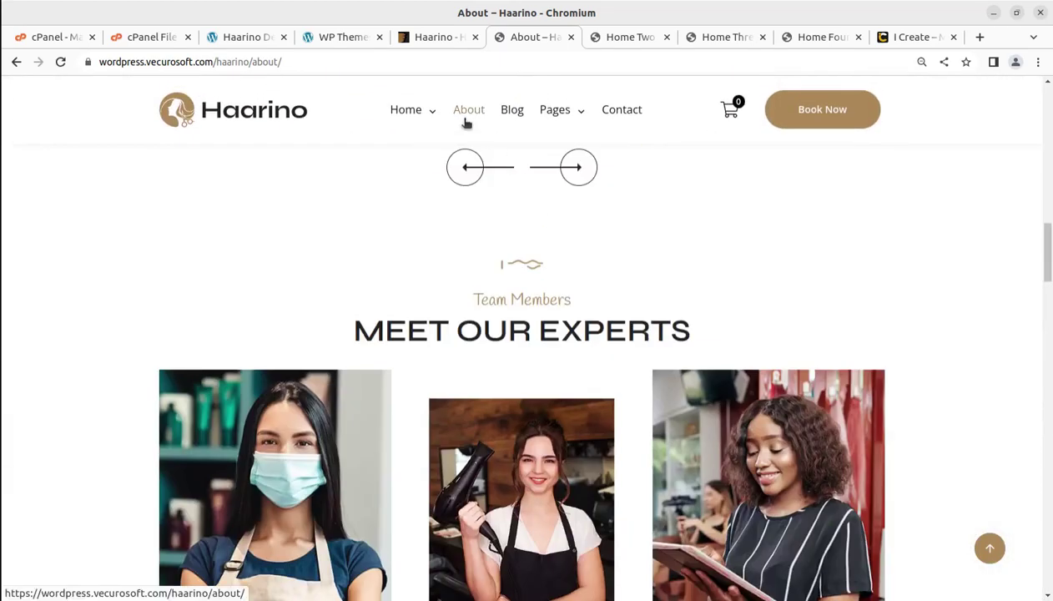
Look over the demo site's Find A Salon page with its salon listings and map, and view the list of available pages.
{"action": "mouse_move", "coordinate": [568, 117]}
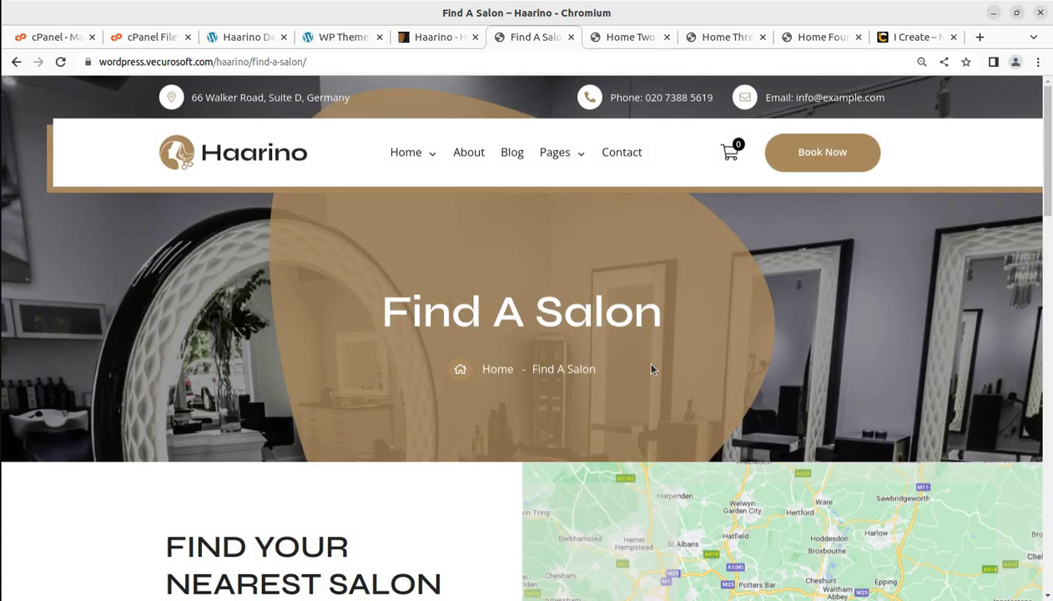
{"action": "scroll", "coordinate": [639, 368], "scroll_direction": "down", "scroll_amount": 10}
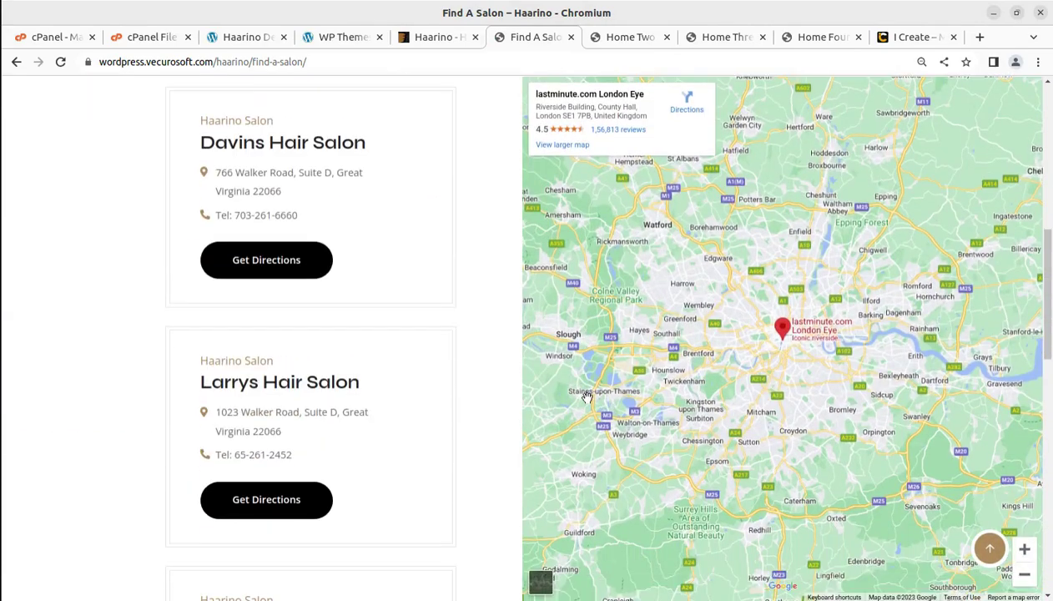
{"action": "scroll", "coordinate": [317, 375], "scroll_direction": "down", "scroll_amount": 7}
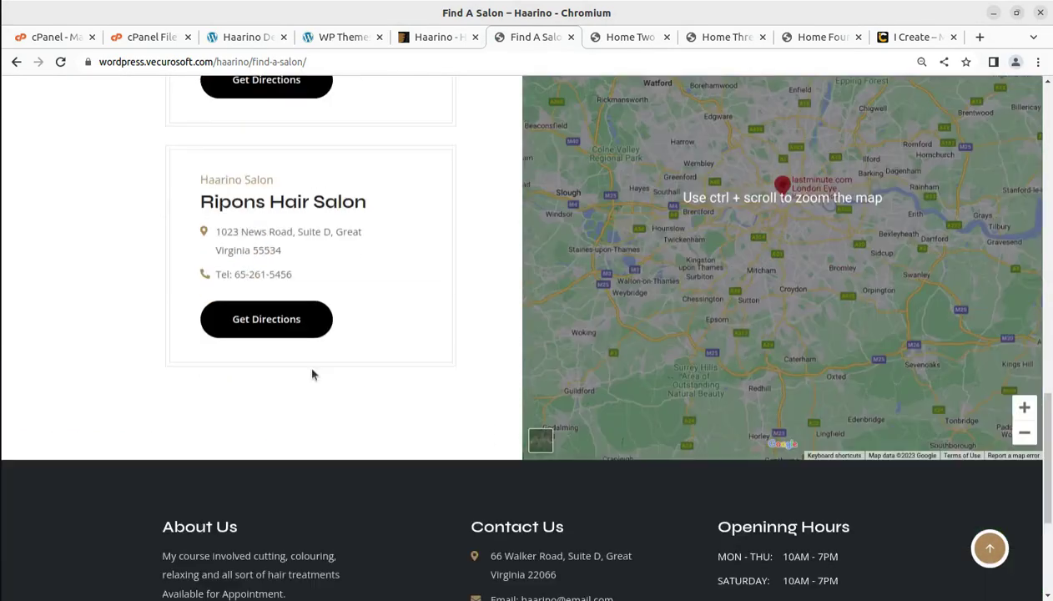
{"action": "scroll", "coordinate": [313, 374], "scroll_direction": "up", "scroll_amount": 15}
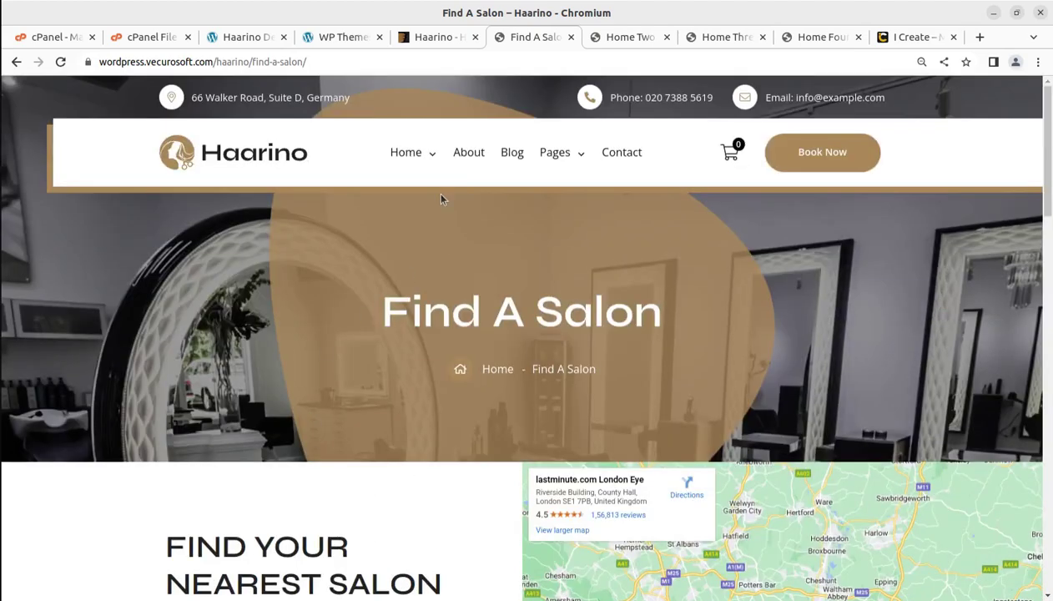
{"action": "mouse_move", "coordinate": [561, 158]}
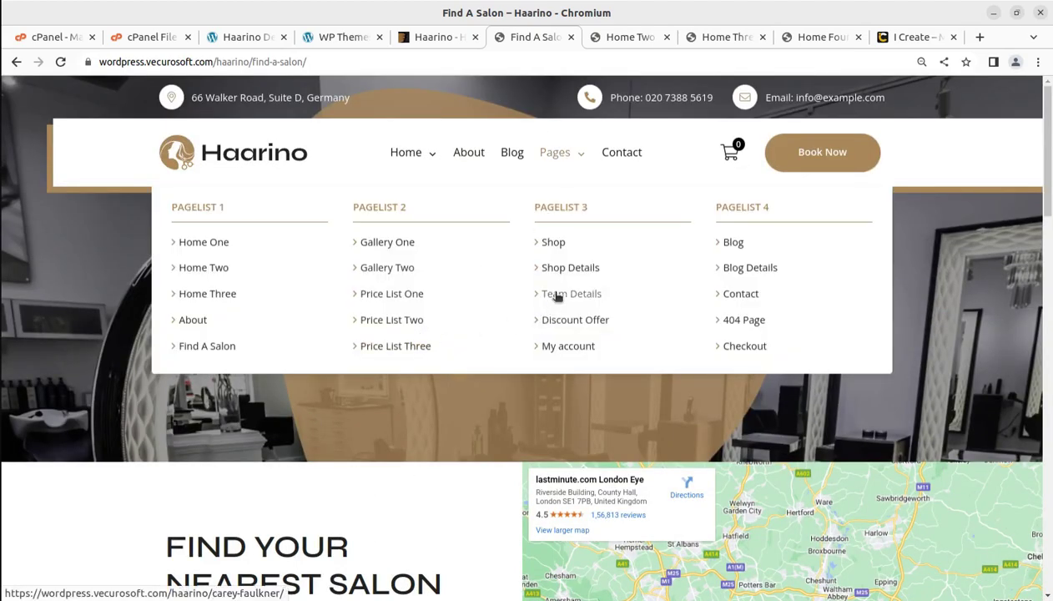
Look over the demo site's Contact page and return to the Home One page.
{"action": "left_click", "coordinate": [619, 161]}
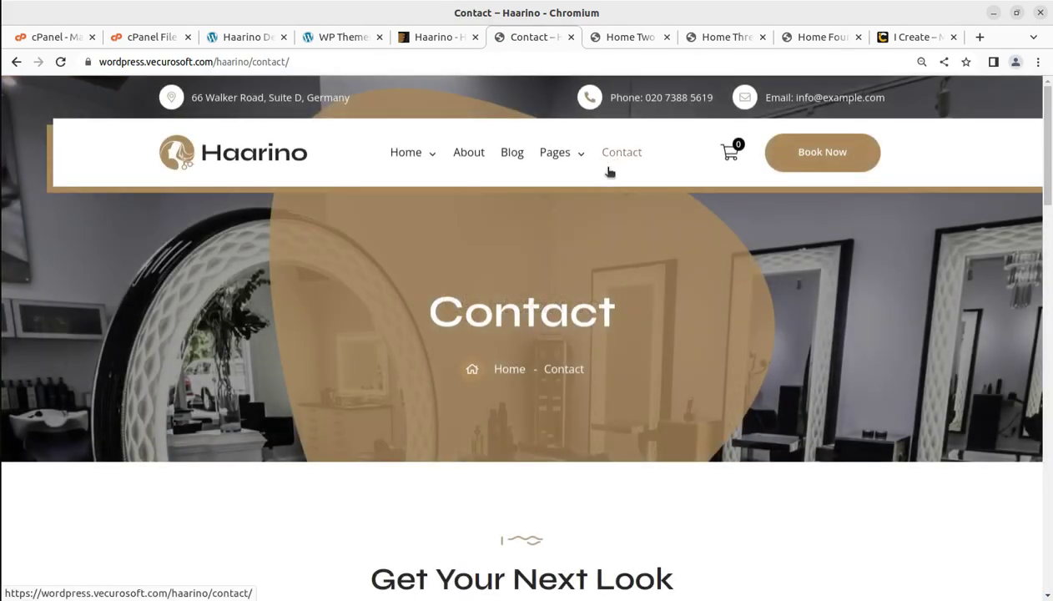
{"action": "scroll", "coordinate": [348, 334], "scroll_direction": "down", "scroll_amount": 5}
{"action": "scroll", "coordinate": [324, 335], "scroll_direction": "up", "scroll_amount": 5}
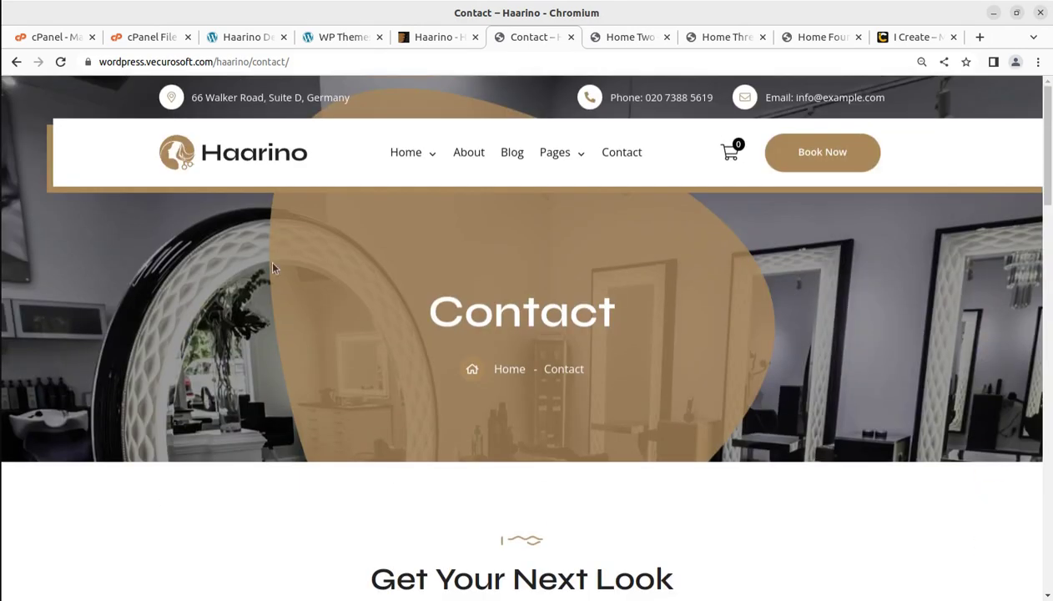
{"action": "mouse_move", "coordinate": [405, 155]}
{"action": "left_click", "coordinate": [408, 211]}
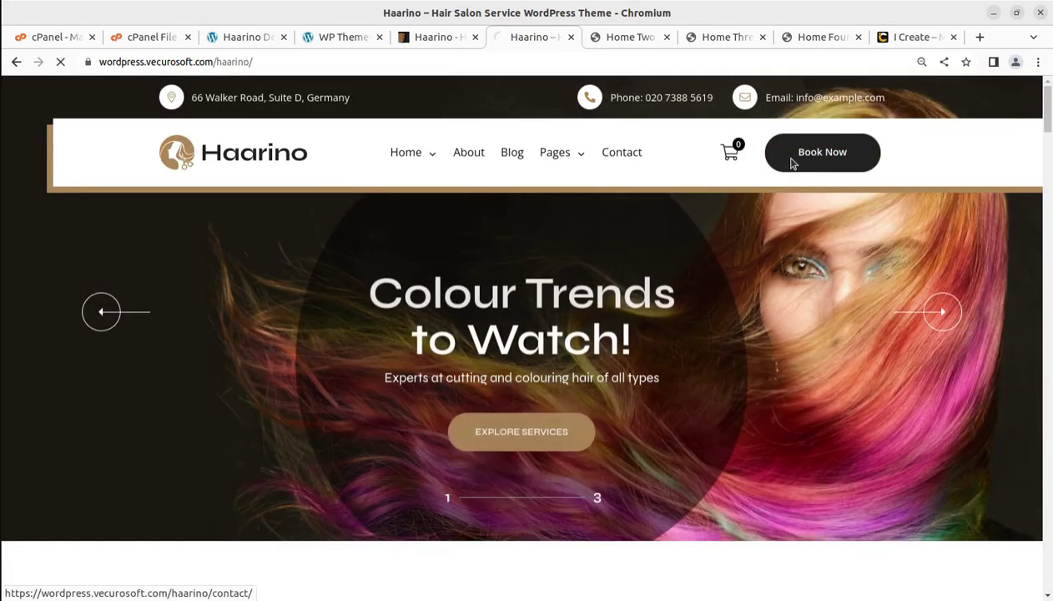
Follow the demo's Book Now link and examine the contact form, salon details and map.
{"action": "left_click", "coordinate": [793, 161]}
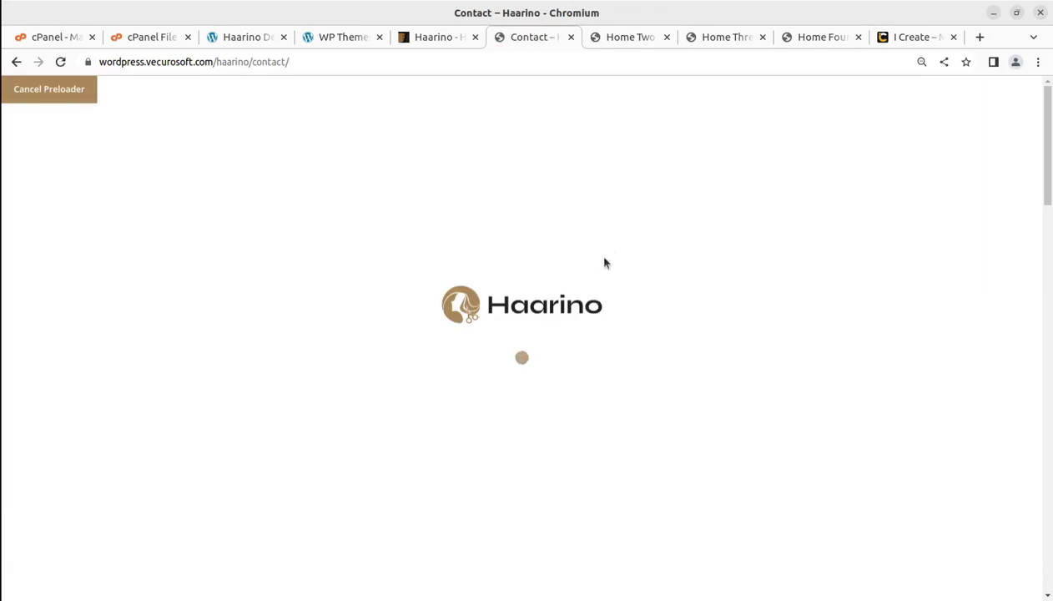
{"action": "scroll", "coordinate": [604, 261], "scroll_direction": "down", "scroll_amount": 5}
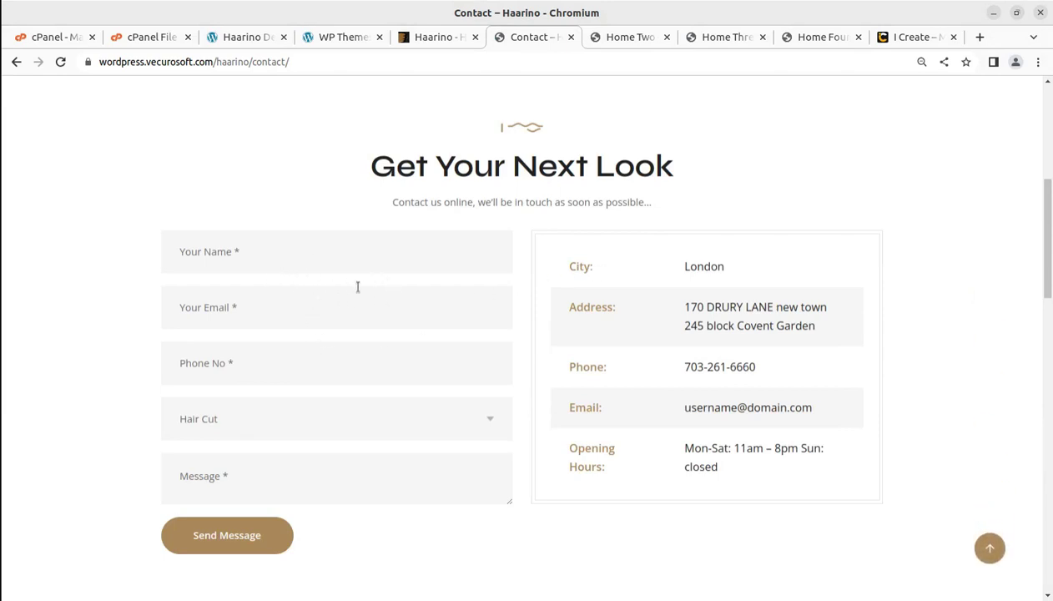
{"action": "scroll", "coordinate": [371, 294], "scroll_direction": "down", "scroll_amount": 2}
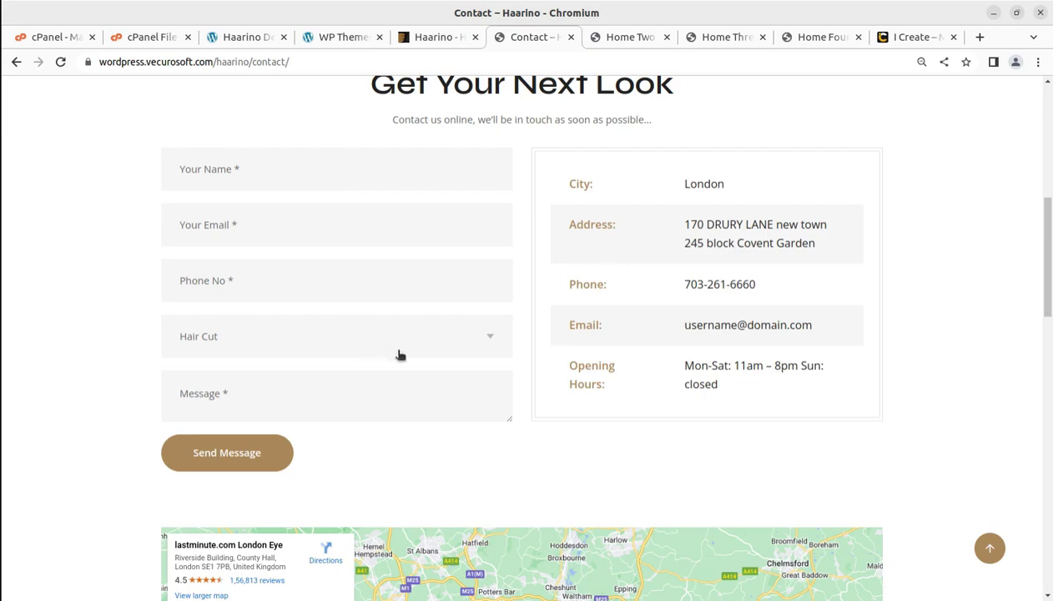
{"action": "scroll", "coordinate": [399, 355], "scroll_direction": "down", "scroll_amount": 8}
{"action": "scroll", "coordinate": [399, 357], "scroll_direction": "up", "scroll_amount": 5}
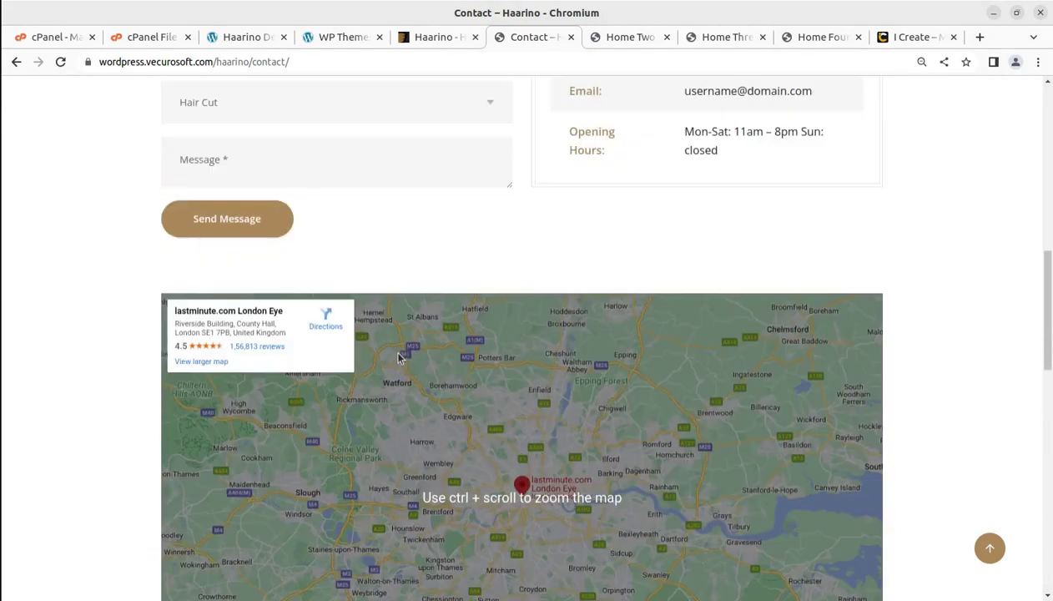
{"action": "scroll", "coordinate": [399, 357], "scroll_direction": "up", "scroll_amount": 10}
Review the demo's Home One page from the slider to the hair tips articles, and return to the demo import progress page.
{"action": "mouse_move", "coordinate": [417, 162]}
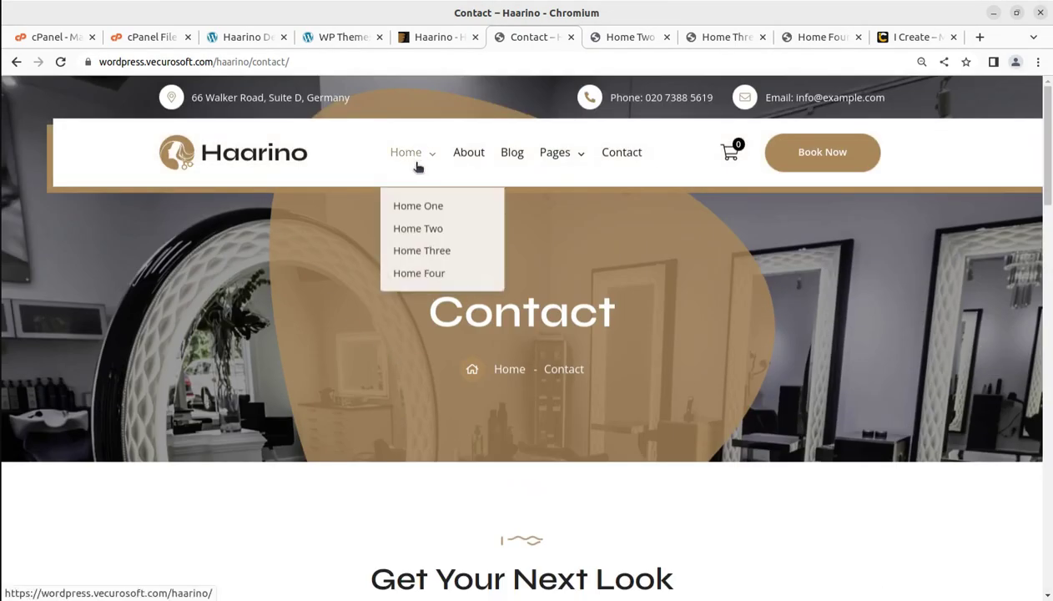
{"action": "left_click", "coordinate": [410, 206]}
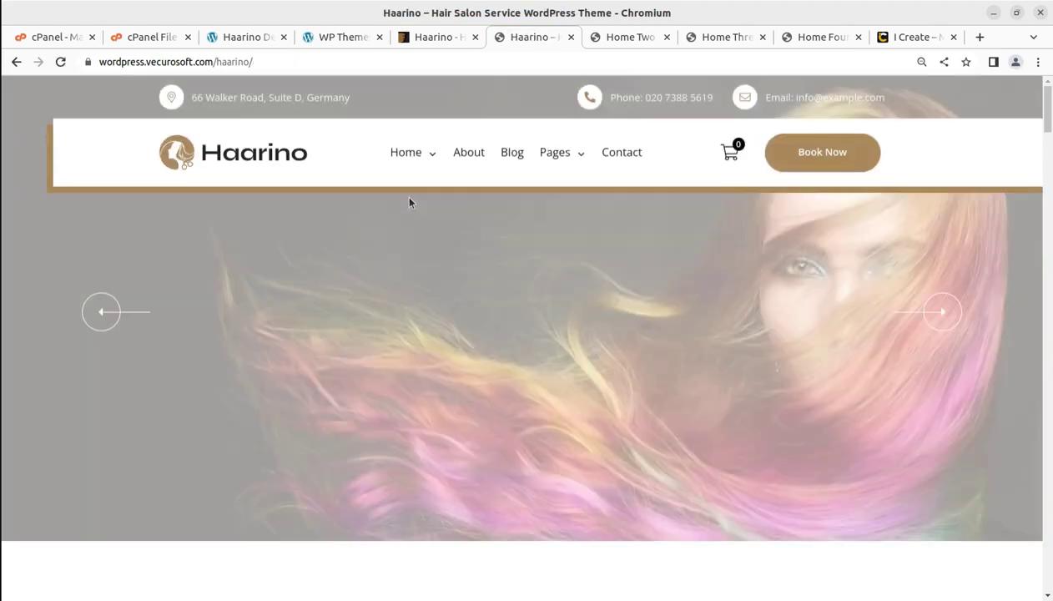
{"action": "scroll", "coordinate": [464, 294], "scroll_direction": "down", "scroll_amount": 10}
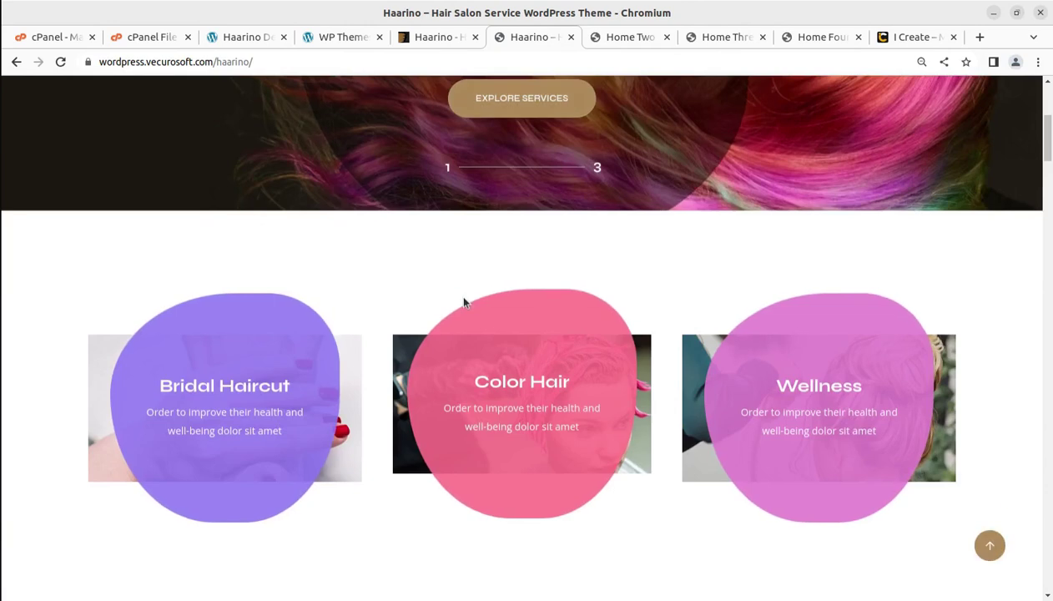
{"action": "scroll", "coordinate": [371, 219], "scroll_direction": "down", "scroll_amount": 8}
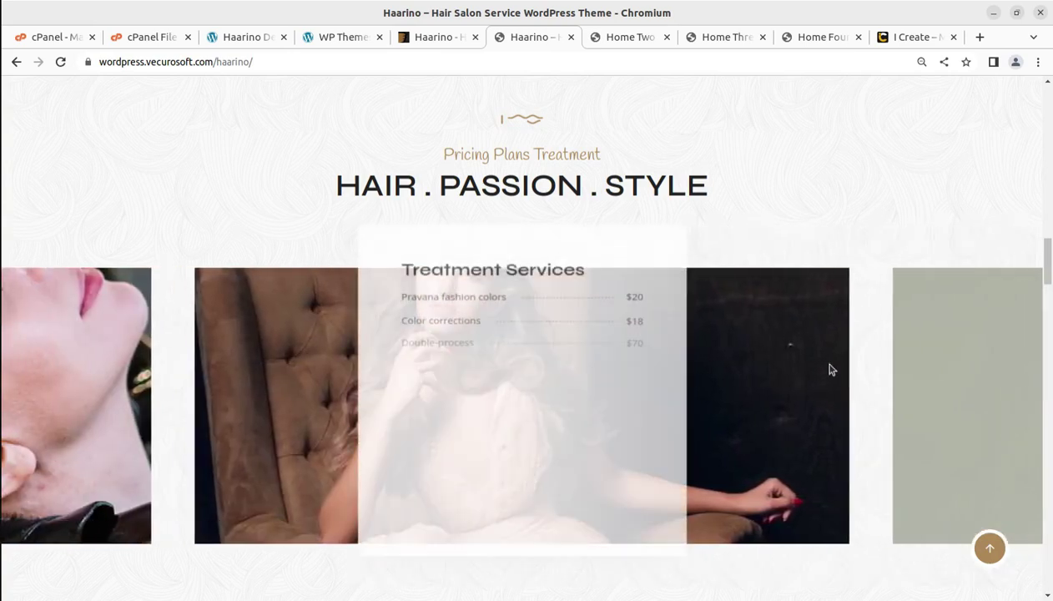
{"action": "scroll", "coordinate": [619, 355], "scroll_direction": "down", "scroll_amount": 5}
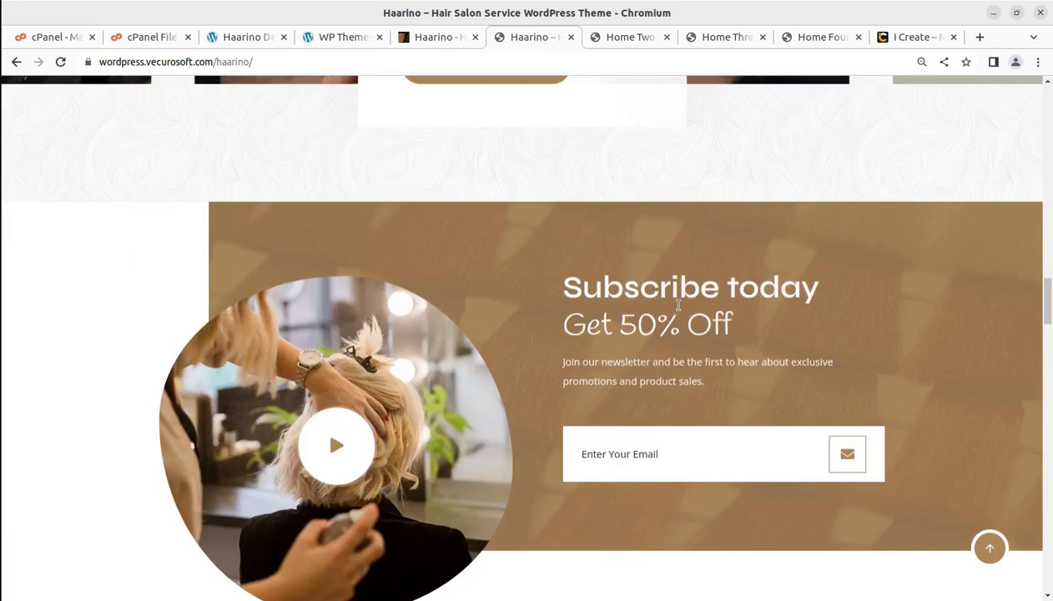
{"action": "scroll", "coordinate": [619, 355], "scroll_direction": "up", "scroll_amount": 5}
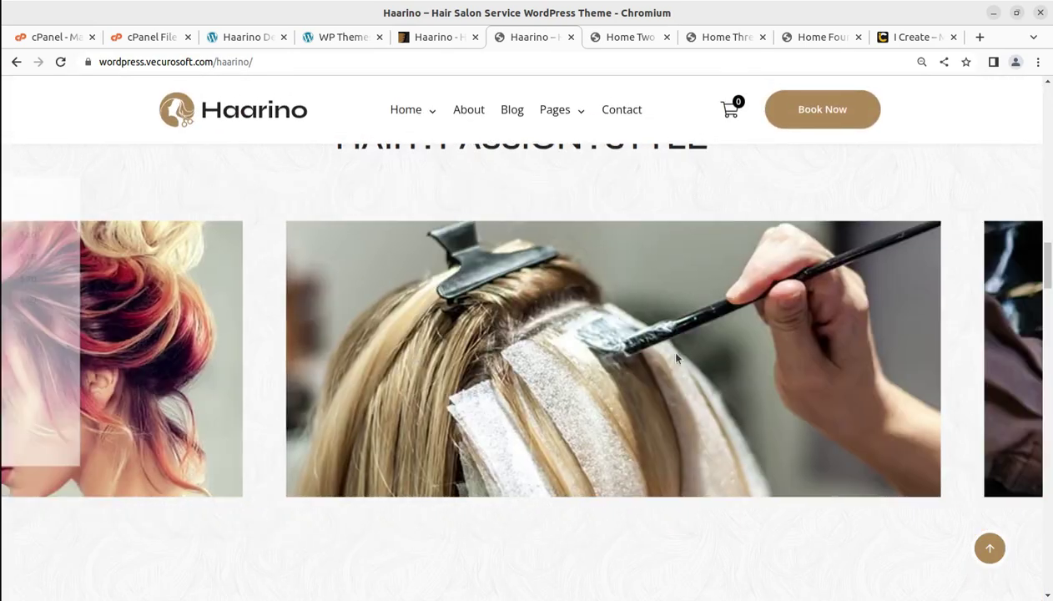
{"action": "scroll", "coordinate": [659, 342], "scroll_direction": "down", "scroll_amount": 8}
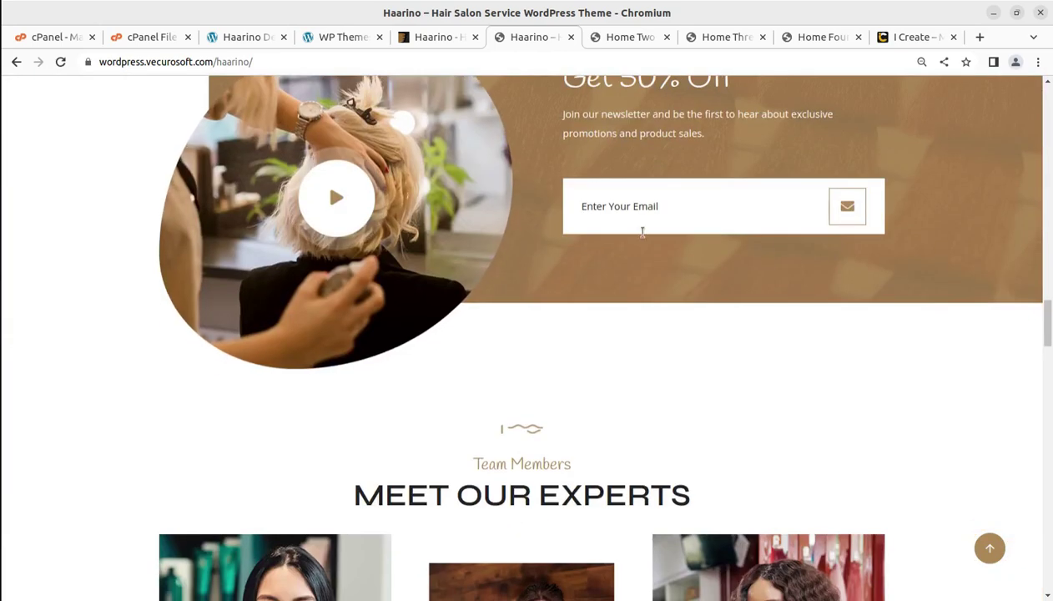
{"action": "scroll", "coordinate": [634, 279], "scroll_direction": "down", "scroll_amount": 5}
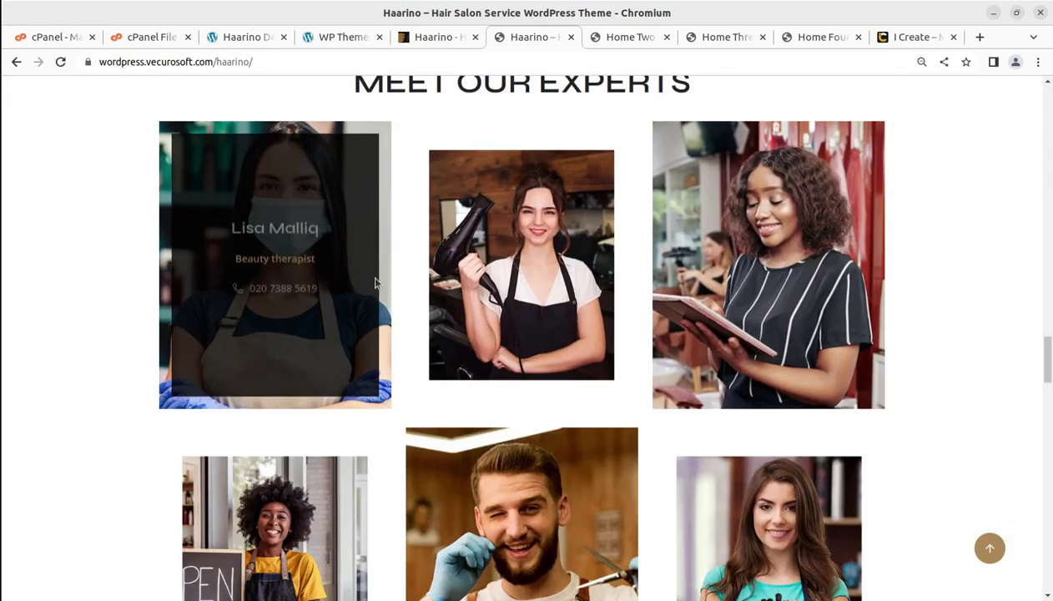
{"action": "scroll", "coordinate": [375, 284], "scroll_direction": "down", "scroll_amount": 10}
{"action": "scroll", "coordinate": [375, 283], "scroll_direction": "down", "scroll_amount": 3}
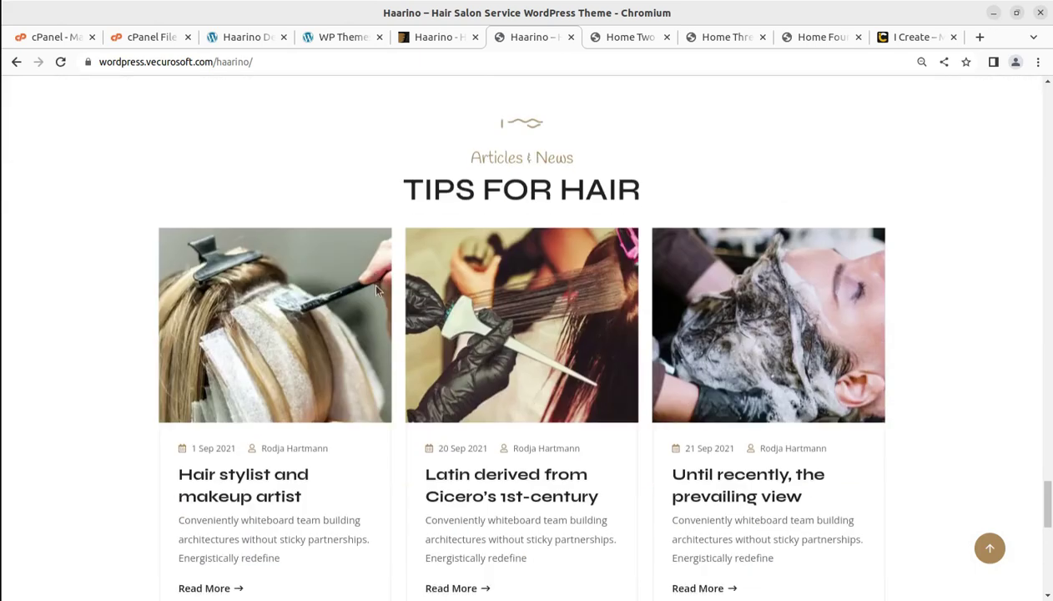
{"action": "scroll", "coordinate": [367, 275], "scroll_direction": "up", "scroll_amount": 8}
{"action": "left_click", "coordinate": [244, 42]}
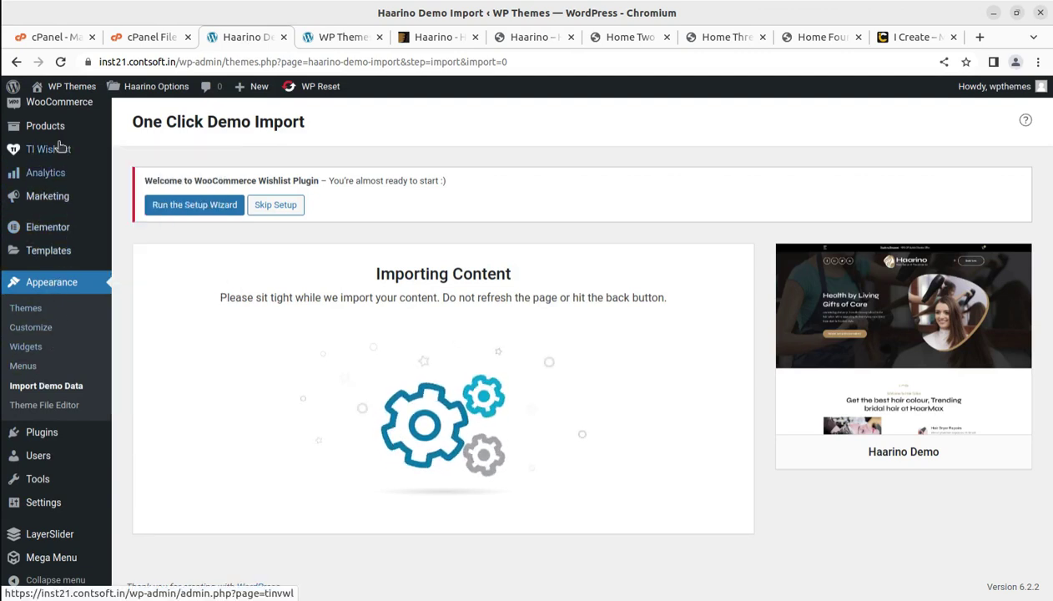
Open the Media Library in a separate tab from the dashboard and look over the images imported so far.
{"action": "left_click", "coordinate": [353, 38]}
{"action": "mouse_move", "coordinate": [90, 87]}
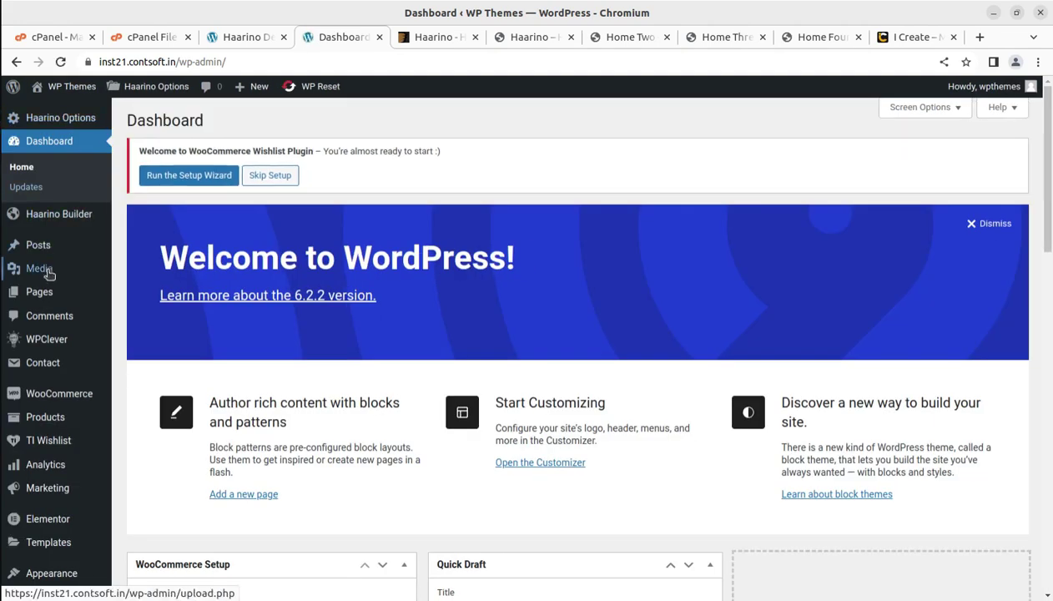
{"action": "mouse_move", "coordinate": [59, 272]}
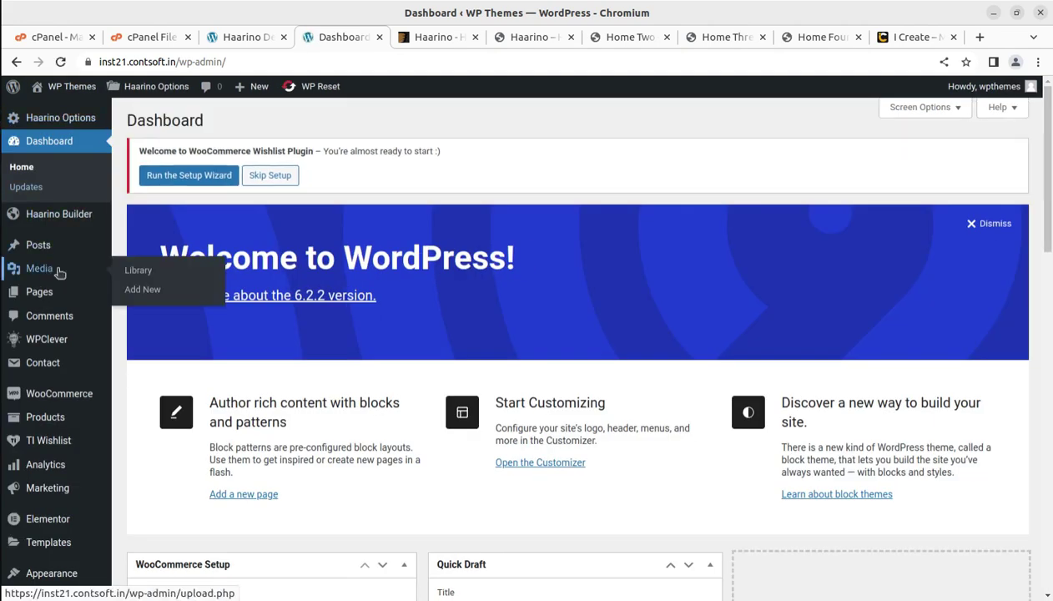
{"action": "middle_click", "coordinate": [141, 278]}
{"action": "left_click", "coordinate": [370, 37]}
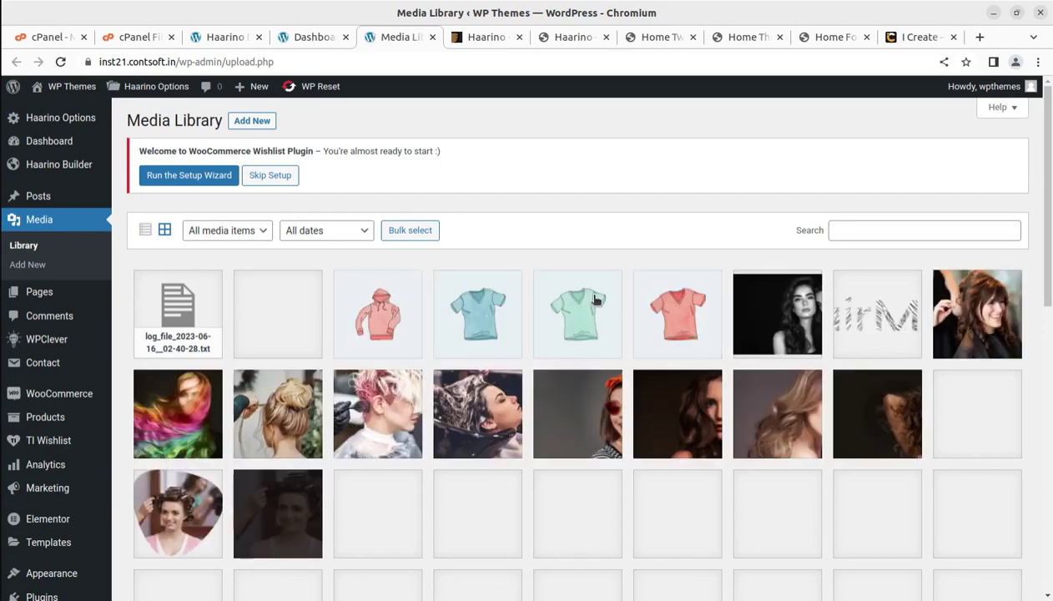
{"action": "scroll", "coordinate": [596, 300], "scroll_direction": "down", "scroll_amount": 4}
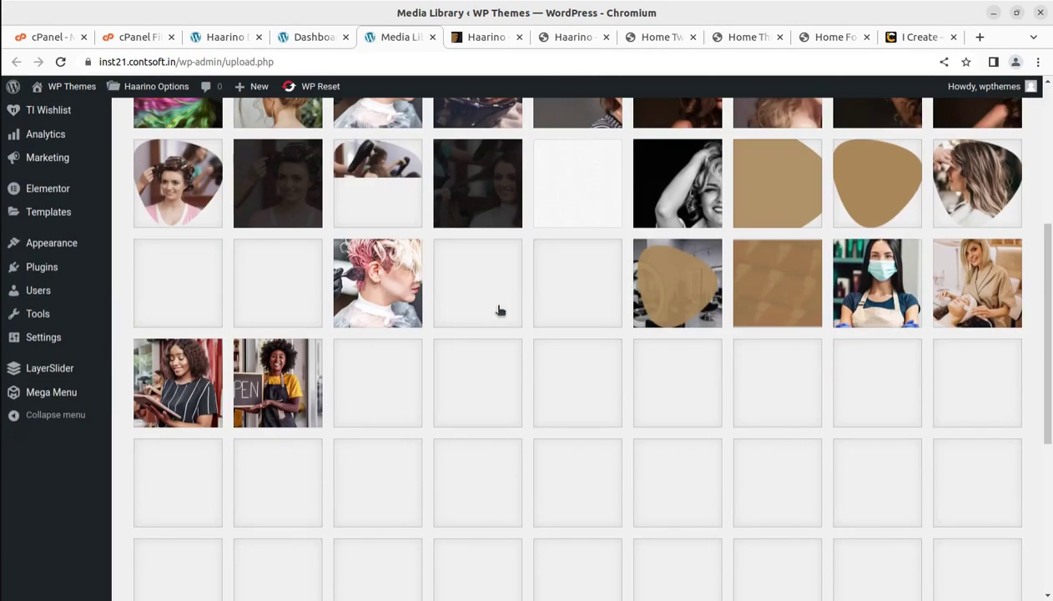
{"action": "scroll", "coordinate": [499, 311], "scroll_direction": "down", "scroll_amount": 1}
{"action": "scroll", "coordinate": [499, 310], "scroll_direction": "down", "scroll_amount": 3}
{"action": "scroll", "coordinate": [473, 310], "scroll_direction": "down", "scroll_amount": 2}
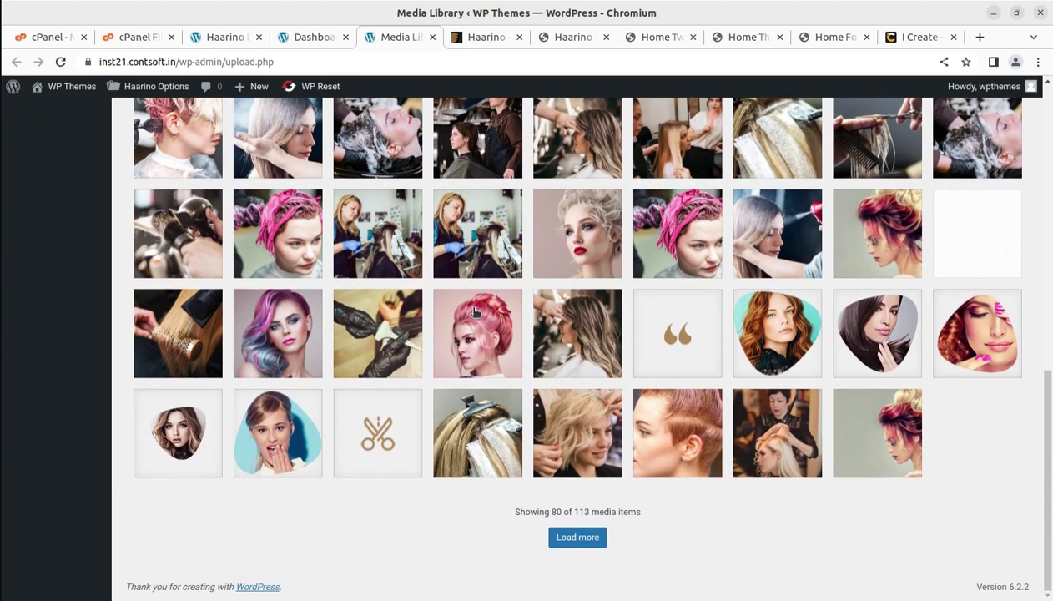
{"action": "scroll", "coordinate": [473, 310], "scroll_direction": "up", "scroll_amount": 5}
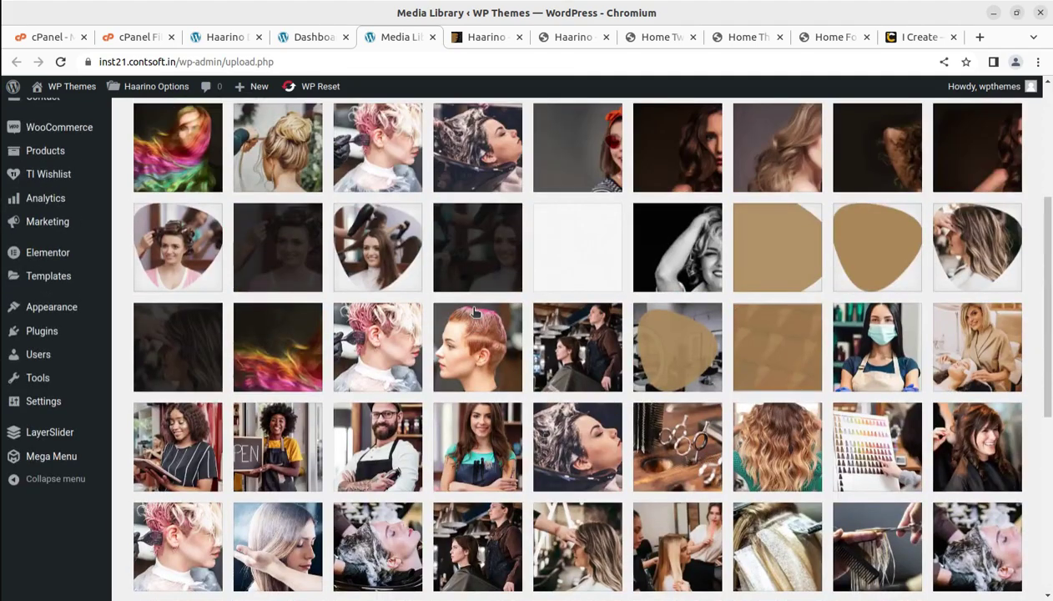
{"action": "scroll", "coordinate": [473, 310], "scroll_direction": "up", "scroll_amount": 4}
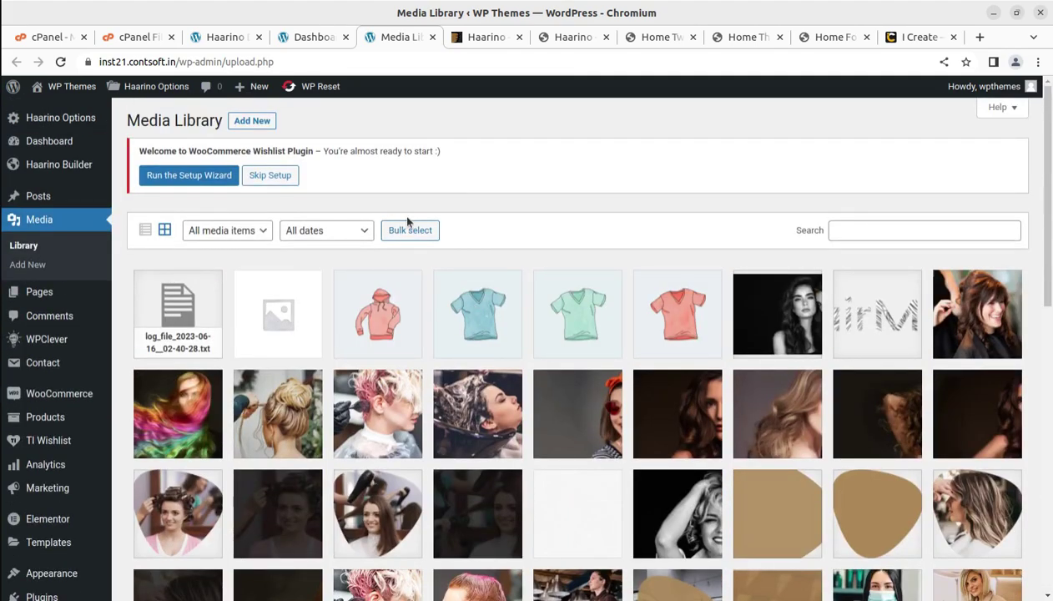
Return to the demo import page, close the spare Dashboard tab and read the import status message.
{"action": "left_click", "coordinate": [312, 39]}
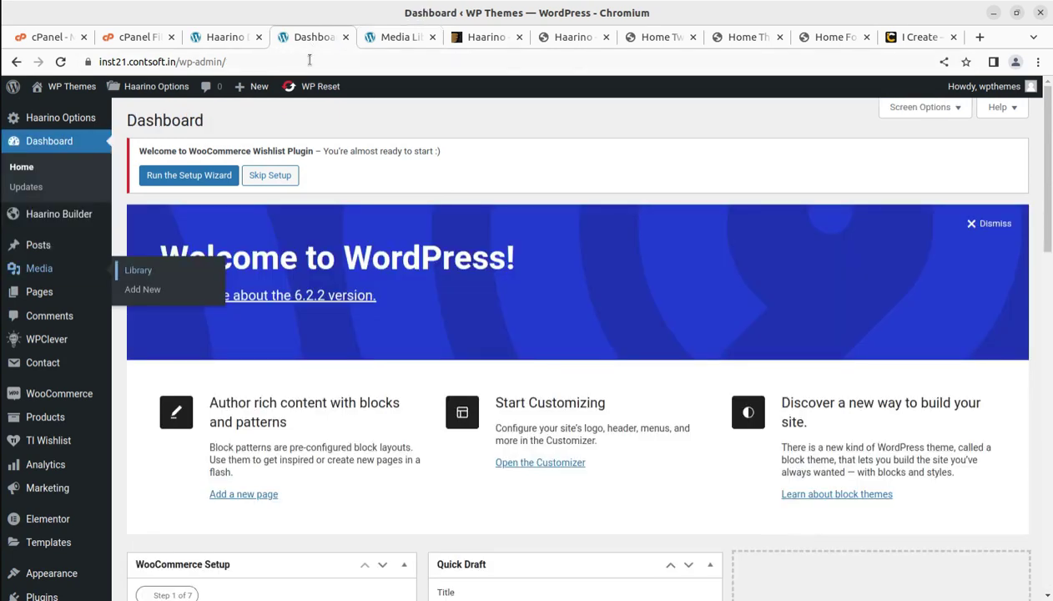
{"action": "left_click", "coordinate": [231, 42]}
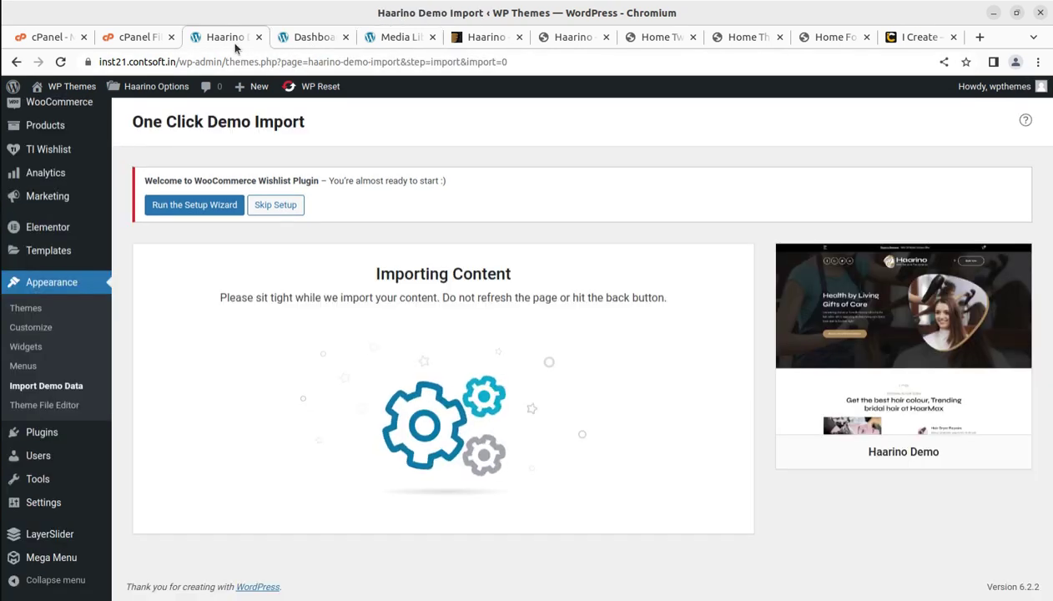
{"action": "left_click", "coordinate": [345, 37]}
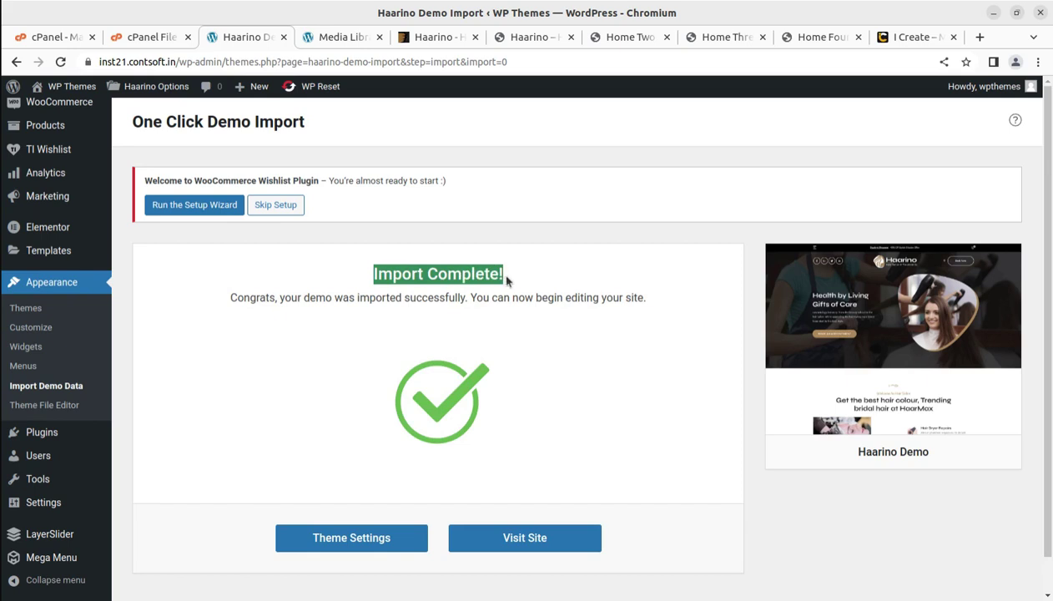
{"action": "left_click_drag", "start_coordinate": [238, 297], "coordinate": [300, 296]}
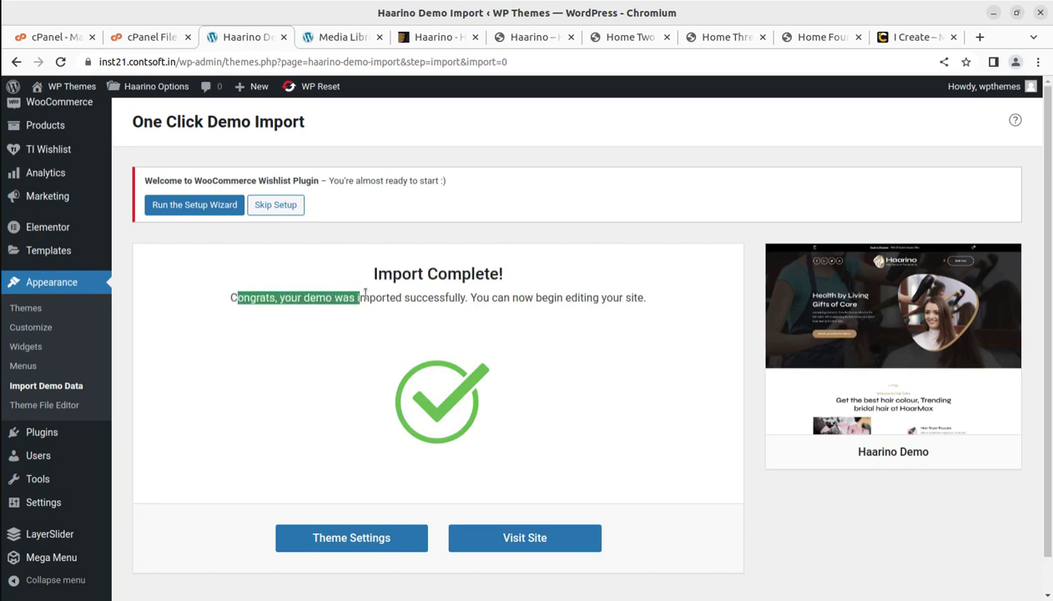
{"action": "left_click_drag", "start_coordinate": [426, 302], "coordinate": [659, 308]}
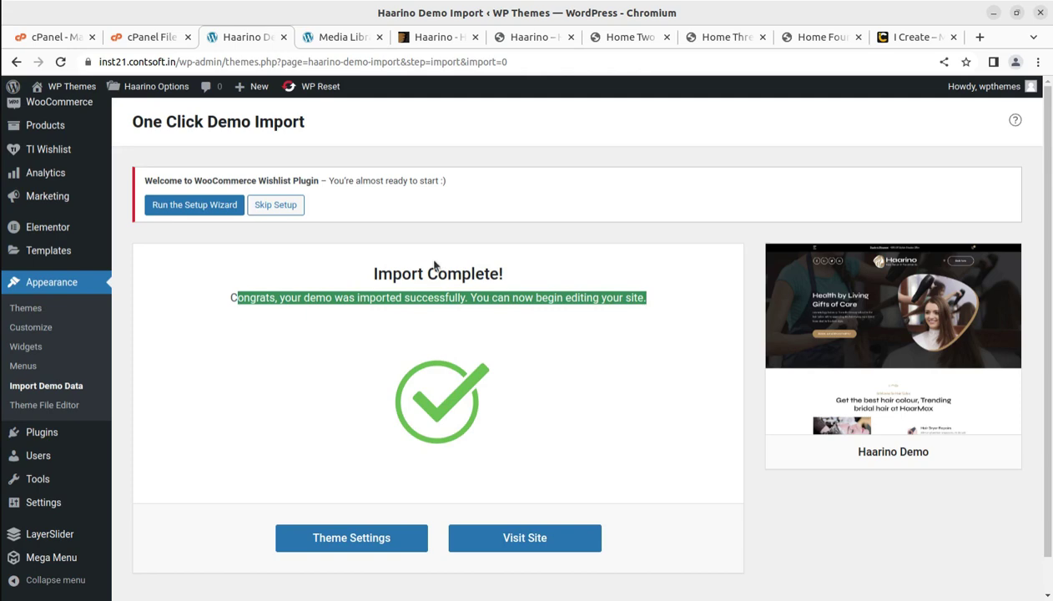
Reload the Media Library and look through the full set of imported demo images.
{"action": "left_click", "coordinate": [341, 40]}
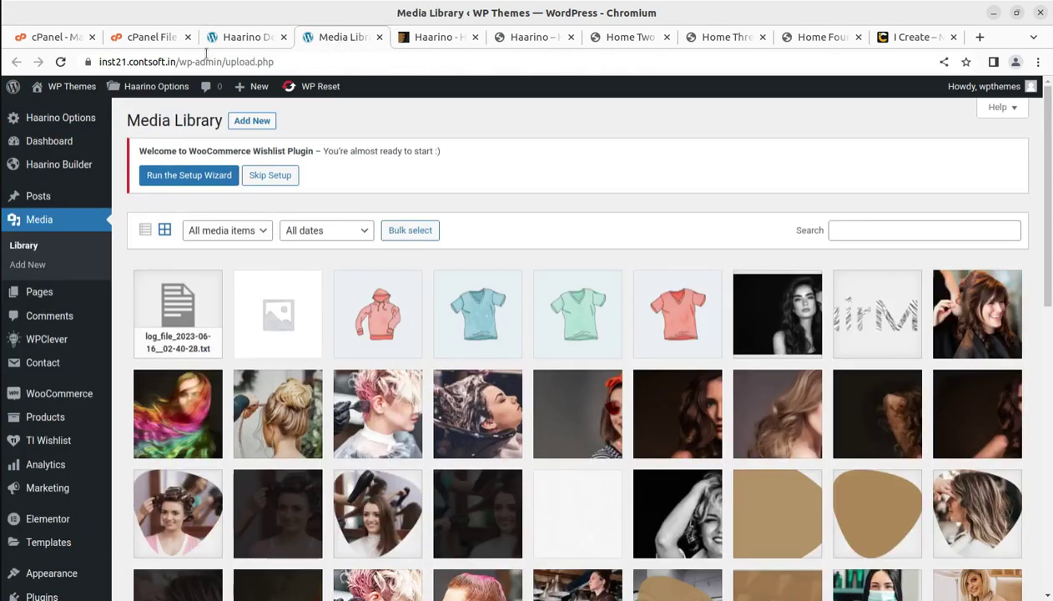
{"action": "left_click", "coordinate": [60, 63]}
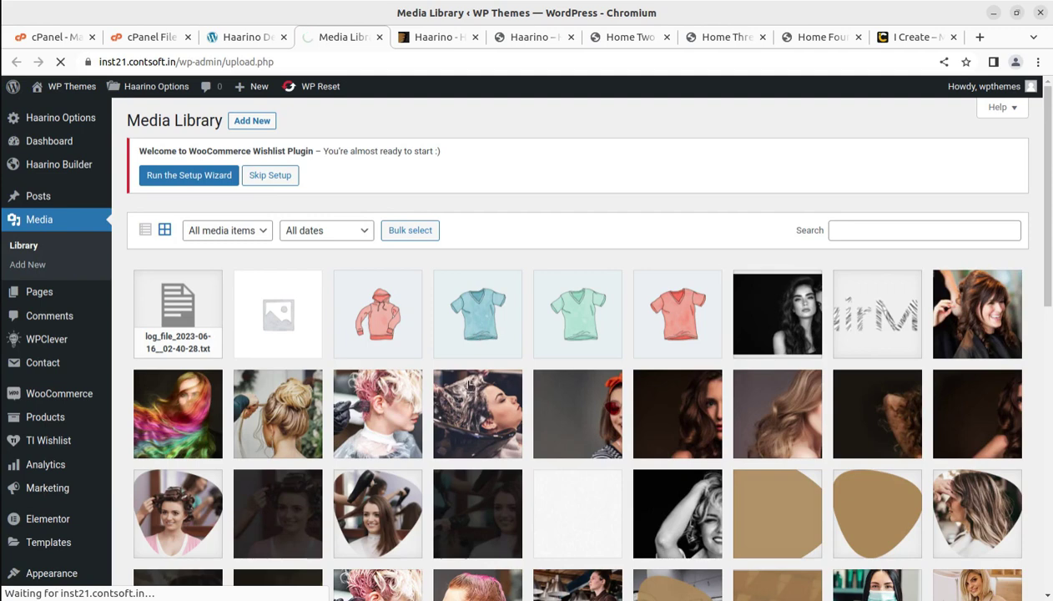
{"action": "scroll", "coordinate": [455, 442], "scroll_direction": "down", "scroll_amount": 2}
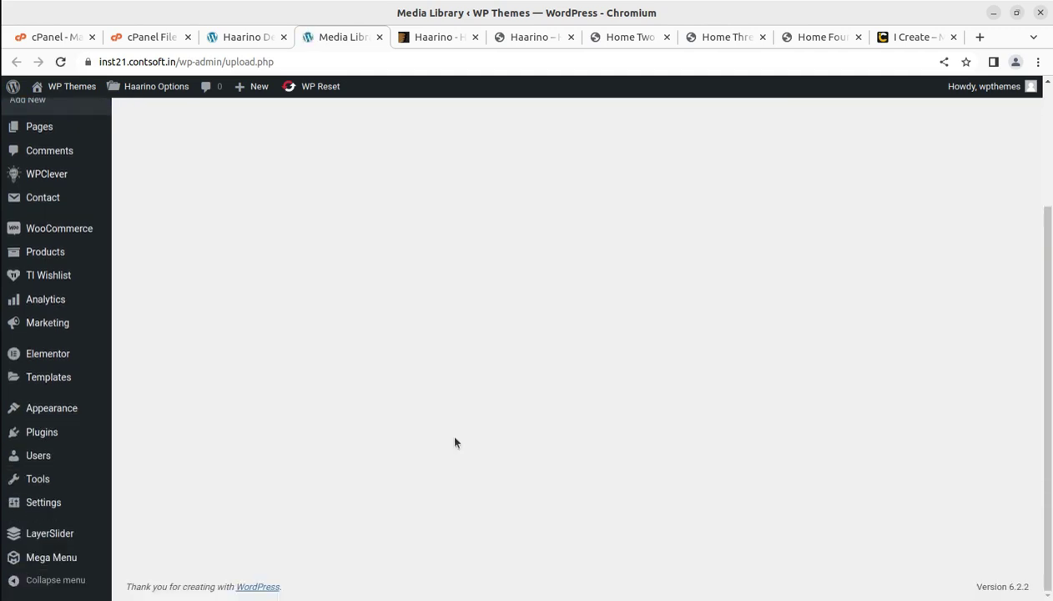
{"action": "scroll", "coordinate": [454, 441], "scroll_direction": "down", "scroll_amount": 5}
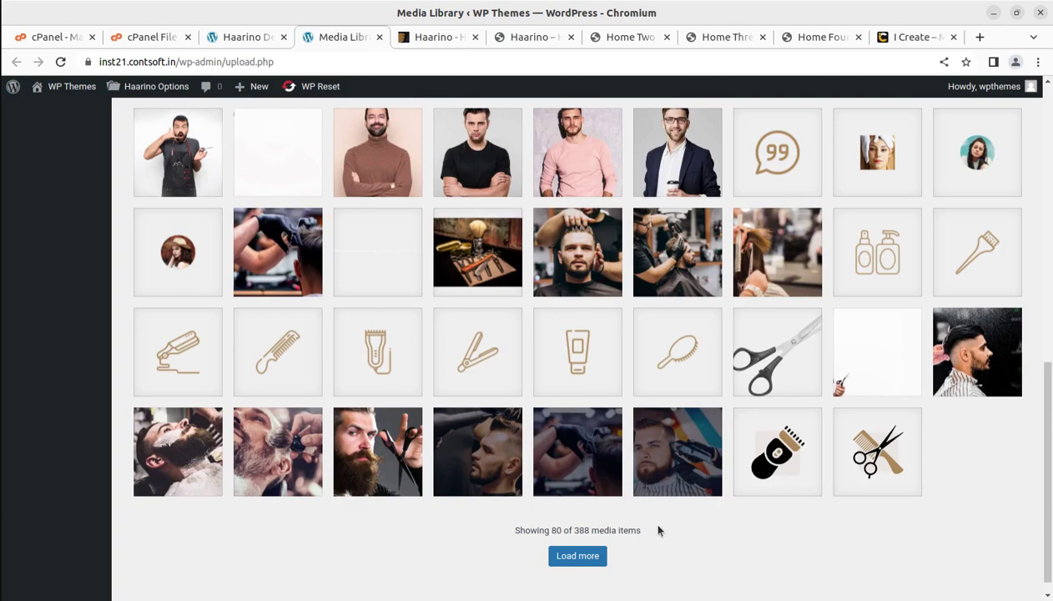
{"action": "scroll", "coordinate": [590, 426], "scroll_direction": "up", "scroll_amount": 5}
{"action": "scroll", "coordinate": [590, 425], "scroll_direction": "up", "scroll_amount": 3}
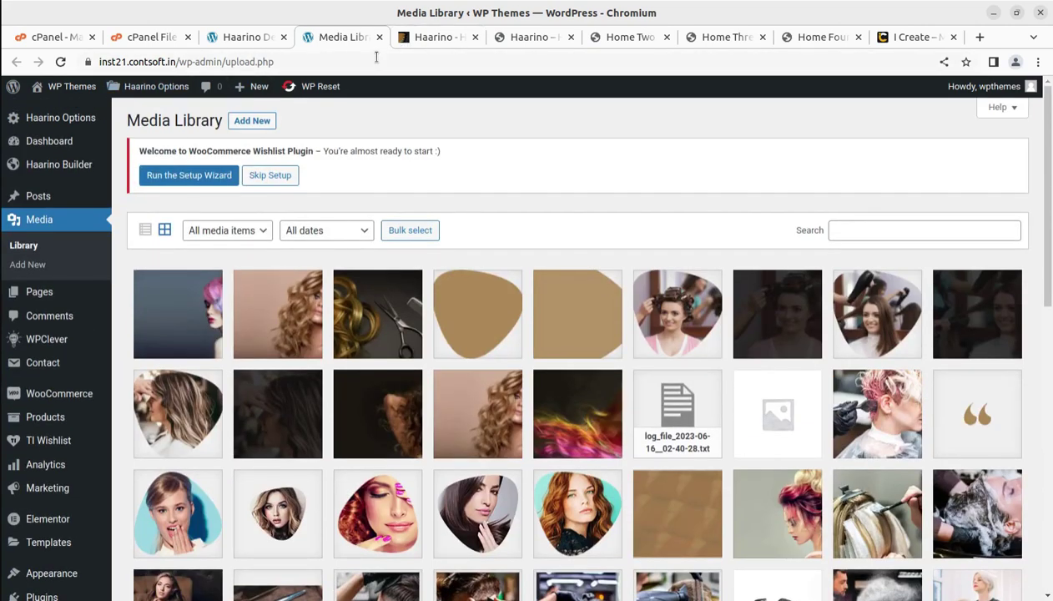
Visit the site's front end in a new tab, cancel the preloader and check the homepage slider.
{"action": "mouse_move", "coordinate": [39, 89]}
{"action": "middle_click", "coordinate": [47, 108]}
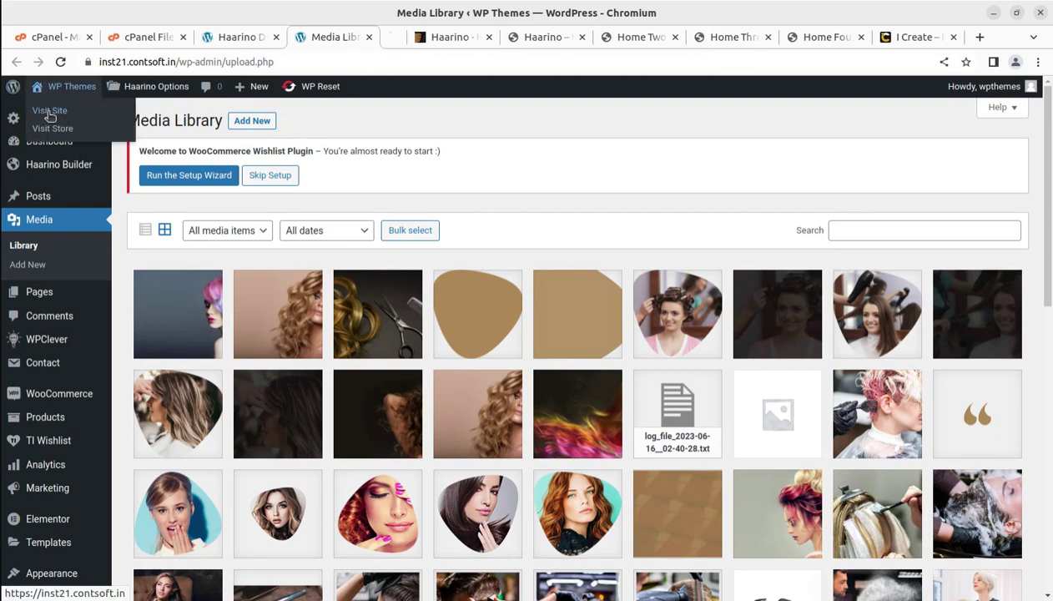
{"action": "left_click", "coordinate": [383, 47]}
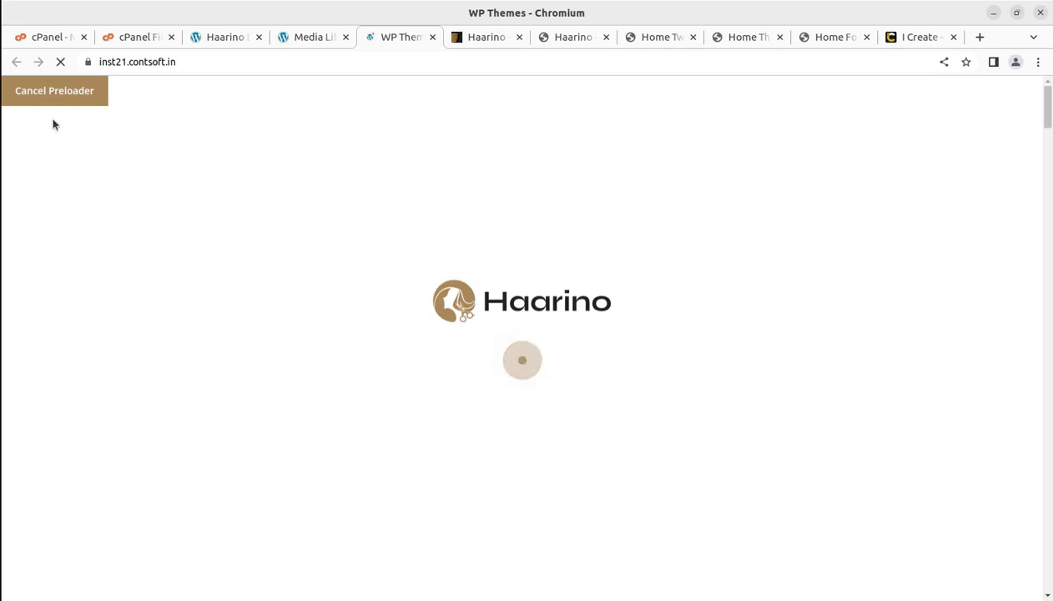
{"action": "left_click", "coordinate": [46, 92]}
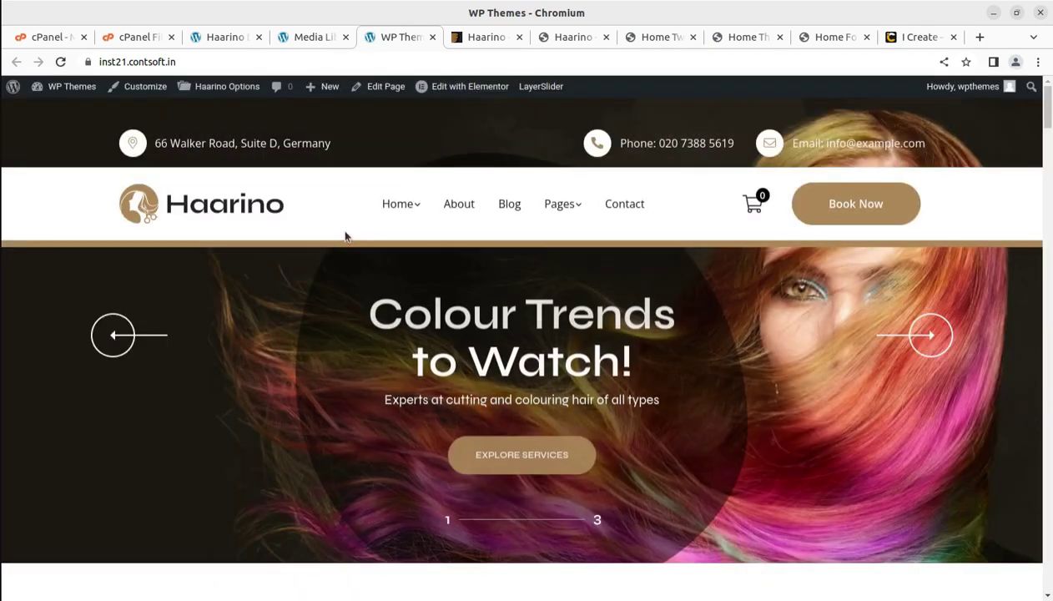
{"action": "scroll", "coordinate": [784, 338], "scroll_direction": "down", "scroll_amount": 2}
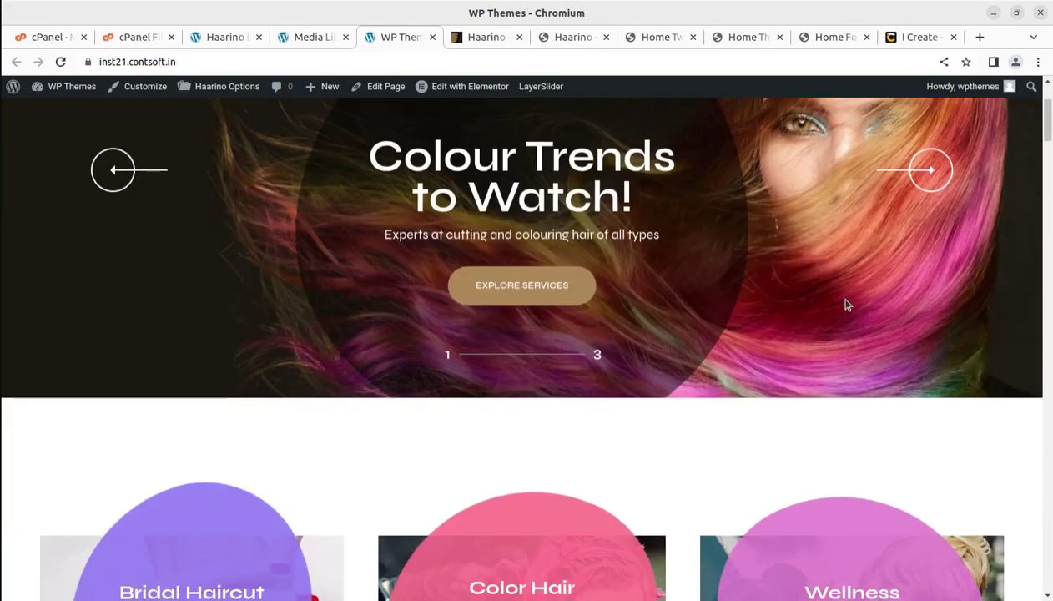
{"action": "scroll", "coordinate": [842, 309], "scroll_direction": "up", "scroll_amount": 2}
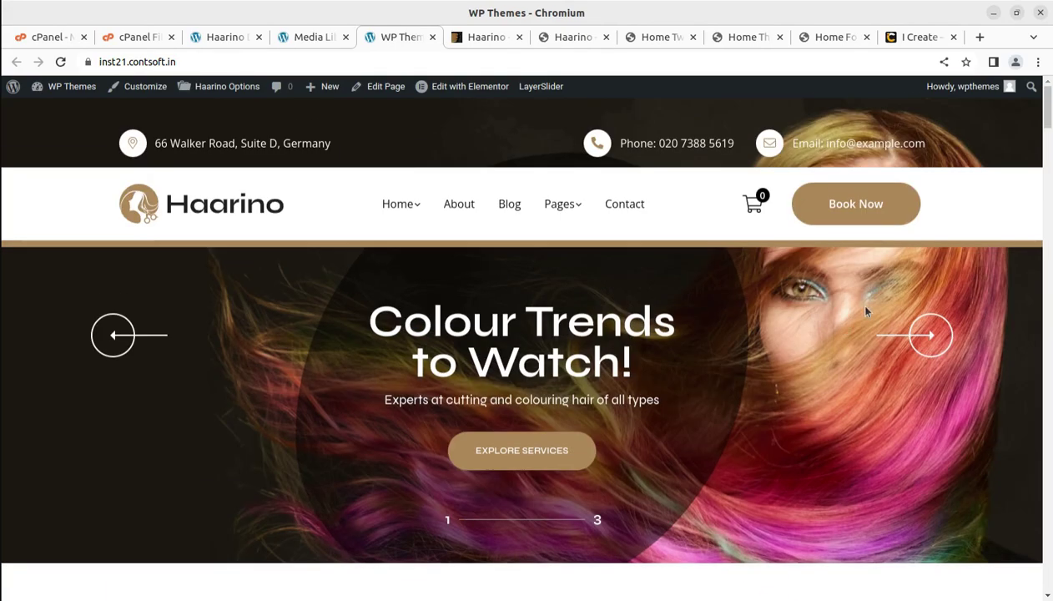
{"action": "left_click", "coordinate": [930, 338]}
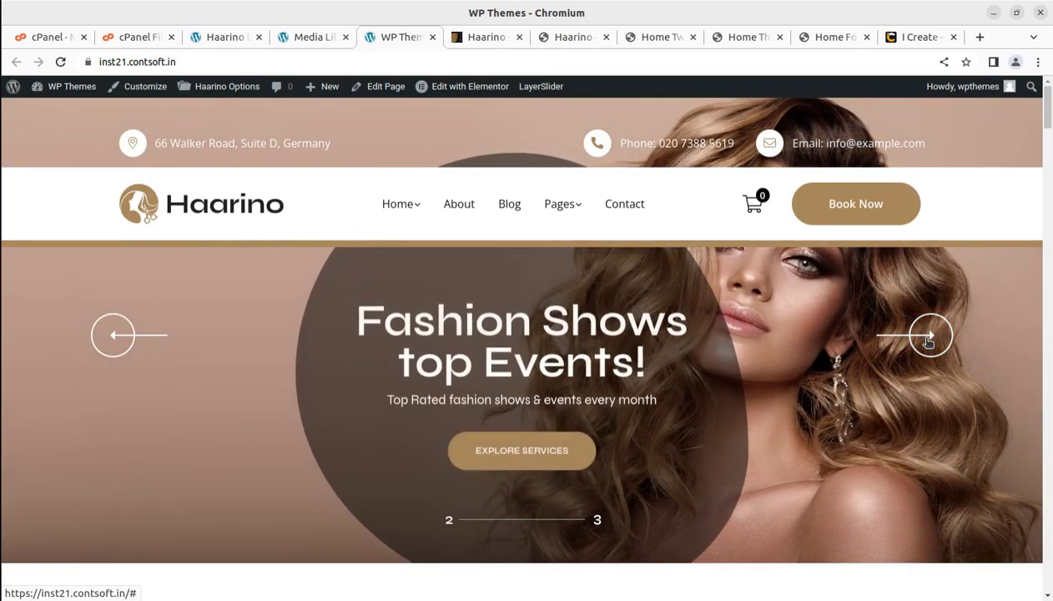
Open the site's Home Two page, look over its content and inspect its slide-out navigation menu.
{"action": "mouse_move", "coordinate": [414, 205]}
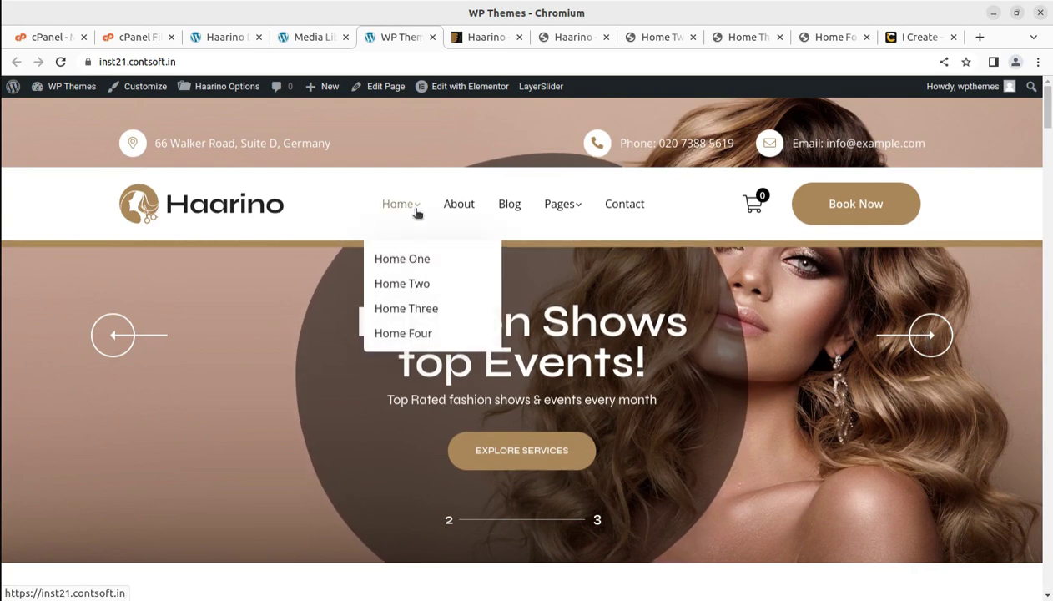
{"action": "left_click", "coordinate": [409, 290]}
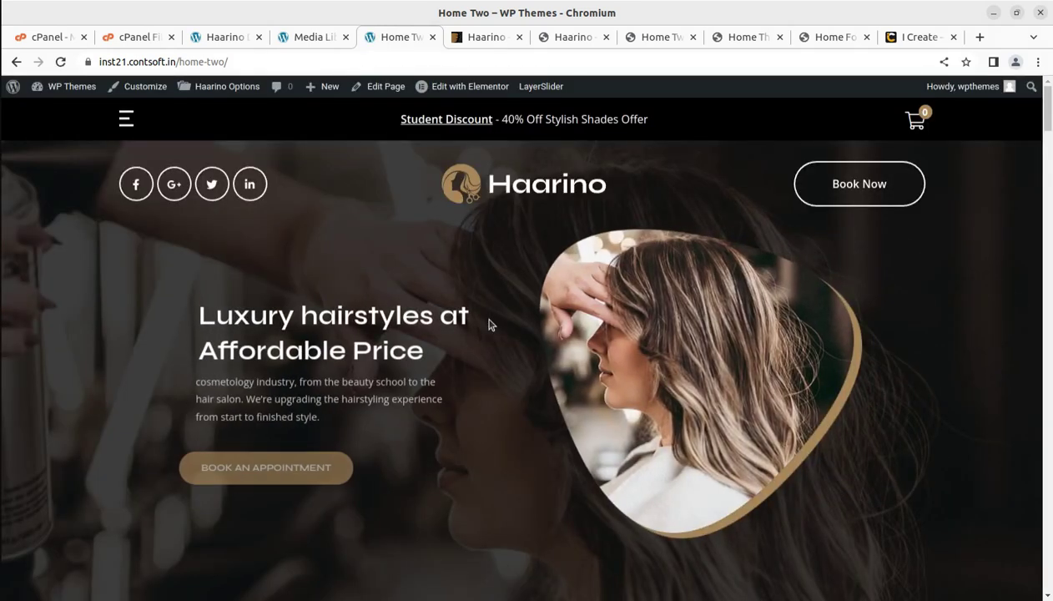
{"action": "scroll", "coordinate": [490, 325], "scroll_direction": "down", "scroll_amount": 2}
{"action": "scroll", "coordinate": [490, 326], "scroll_direction": "down", "scroll_amount": 1}
{"action": "scroll", "coordinate": [490, 326], "scroll_direction": "up", "scroll_amount": 4}
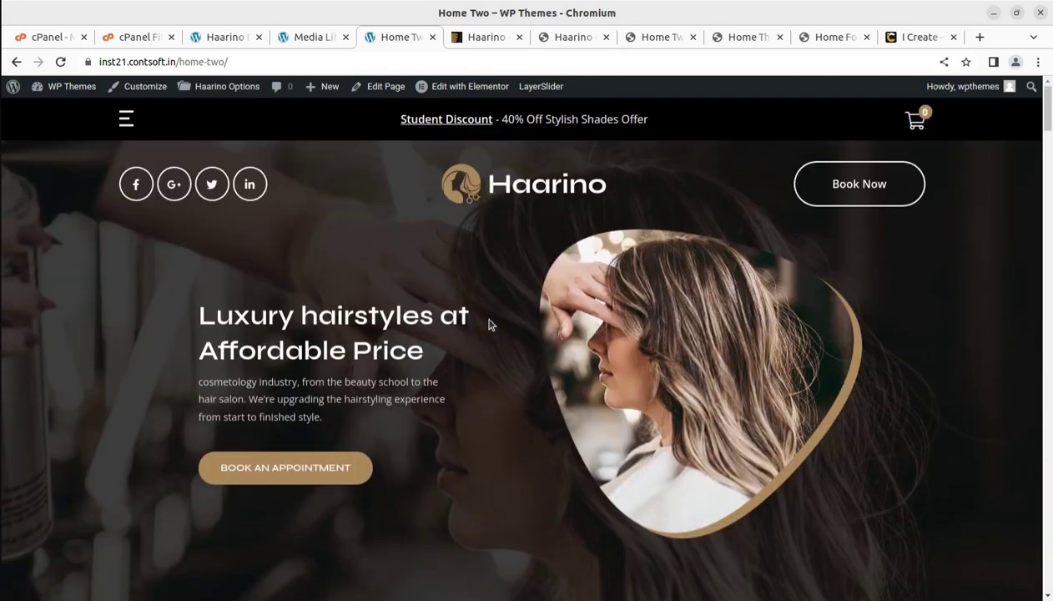
{"action": "left_click", "coordinate": [124, 123]}
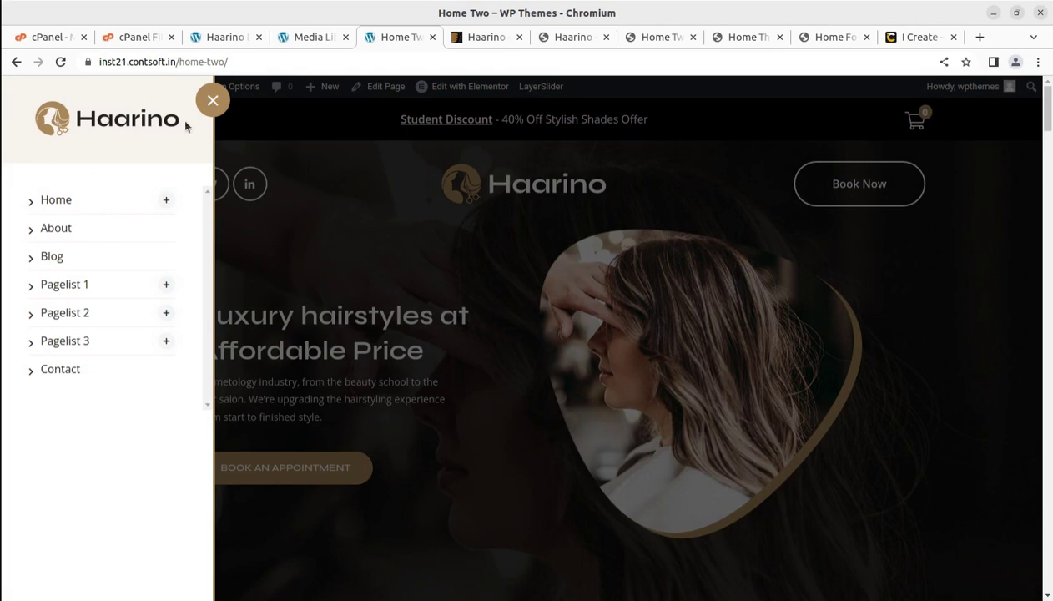
{"action": "left_click", "coordinate": [208, 106]}
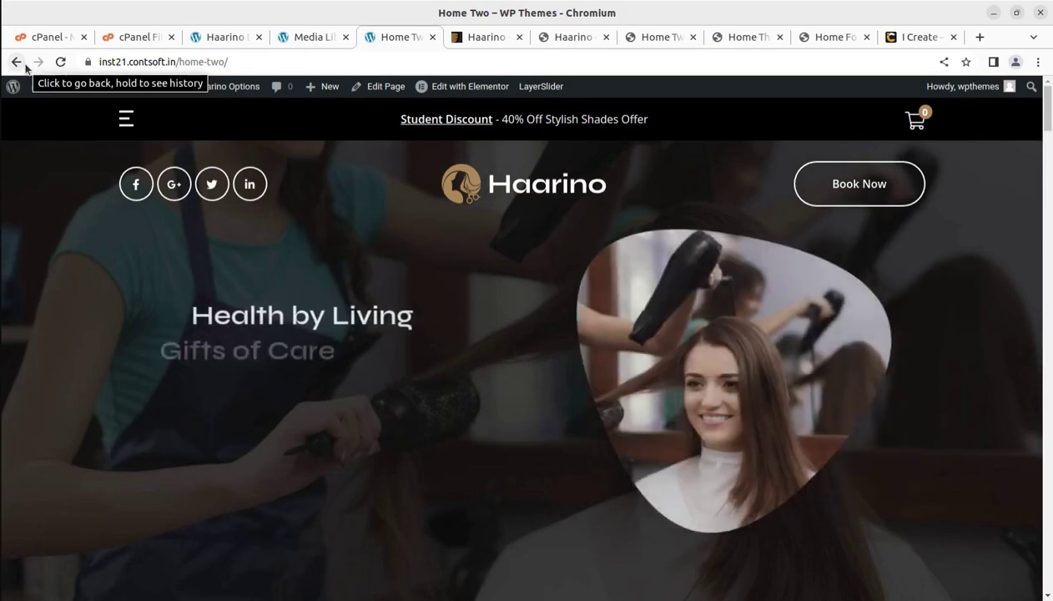
Go back to the main homepage, view the list of home variants and close the Media Library tab.
{"action": "left_click", "coordinate": [16, 61]}
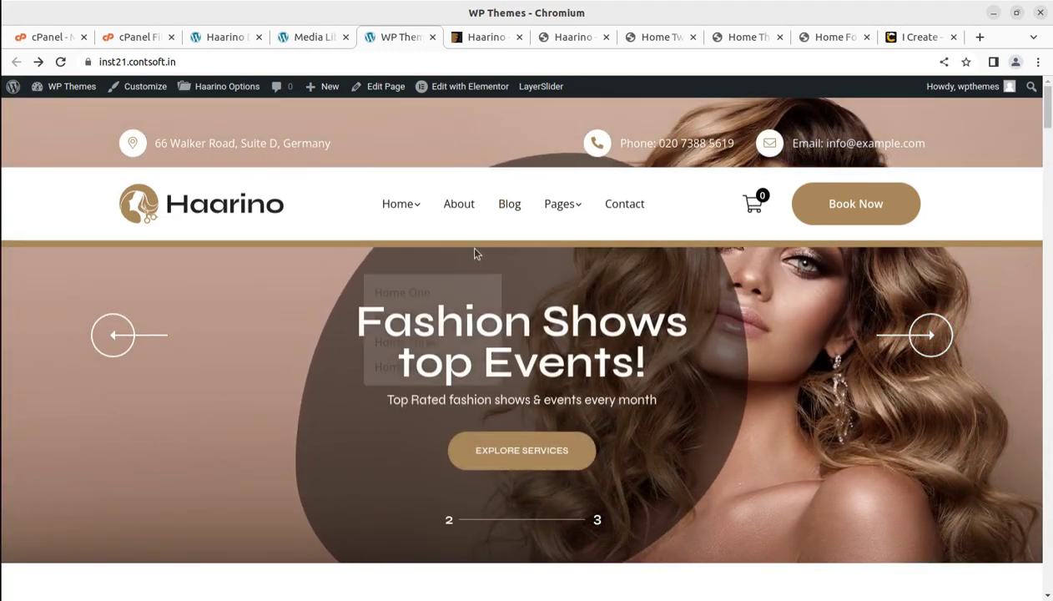
{"action": "mouse_move", "coordinate": [396, 206]}
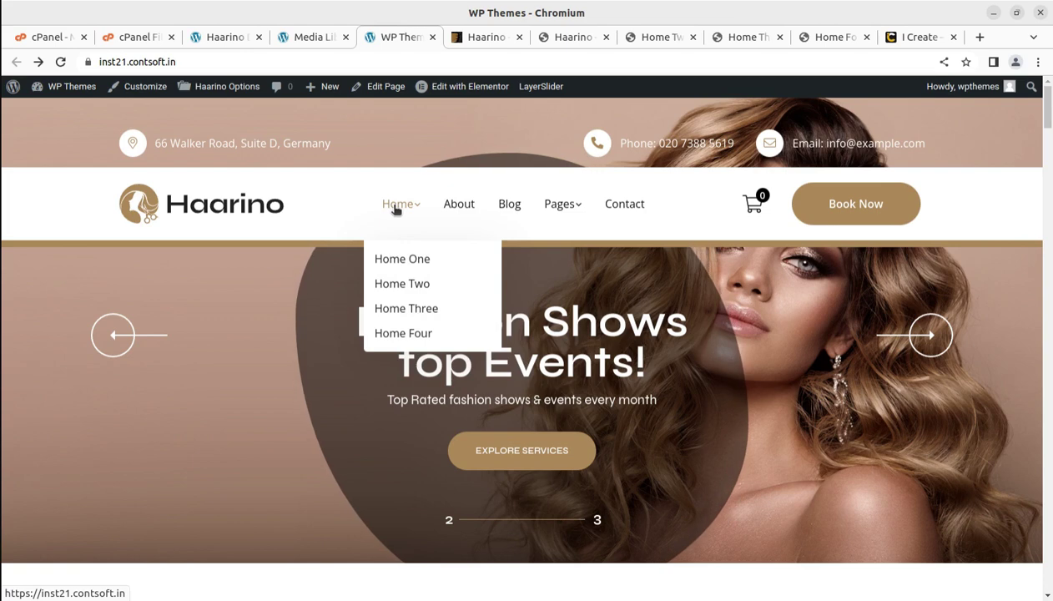
{"action": "left_click", "coordinate": [345, 37]}
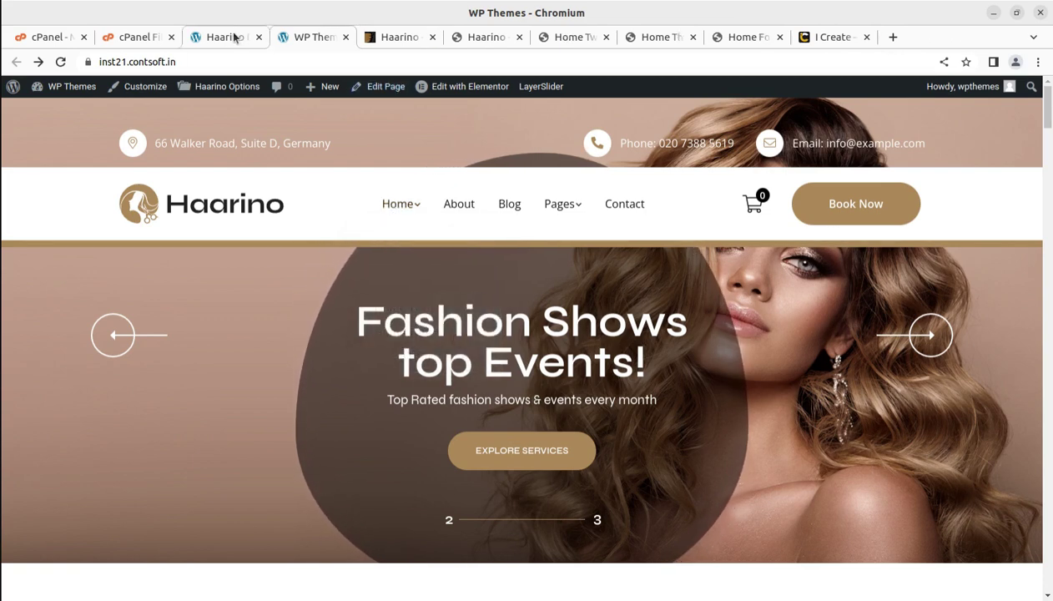
Return to the WordPress dashboard and open the Haarino Builder page to look over its header and footer builder.
{"action": "left_click", "coordinate": [233, 37]}
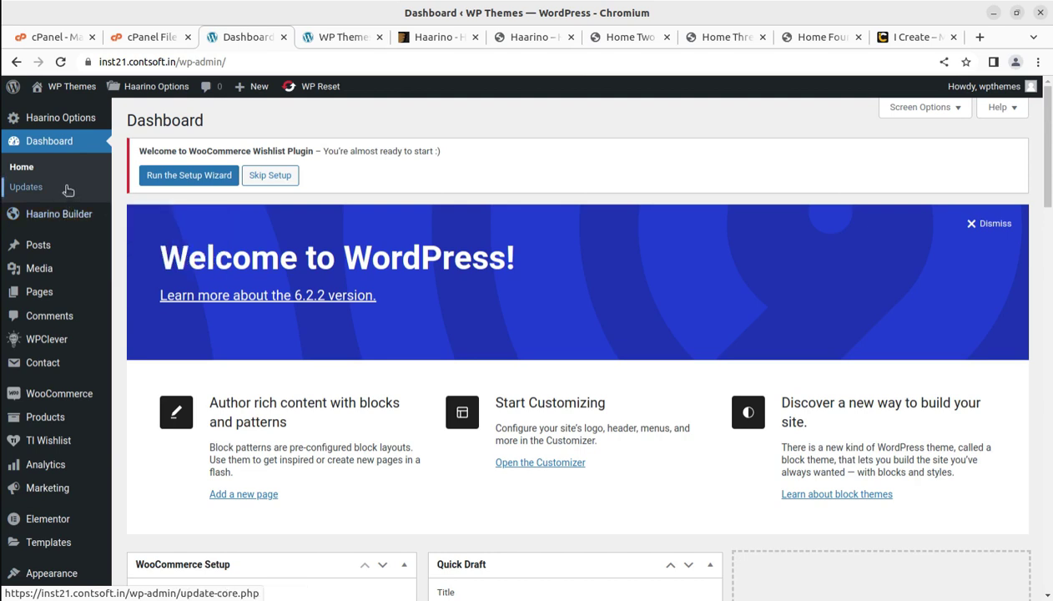
{"action": "mouse_move", "coordinate": [75, 223]}
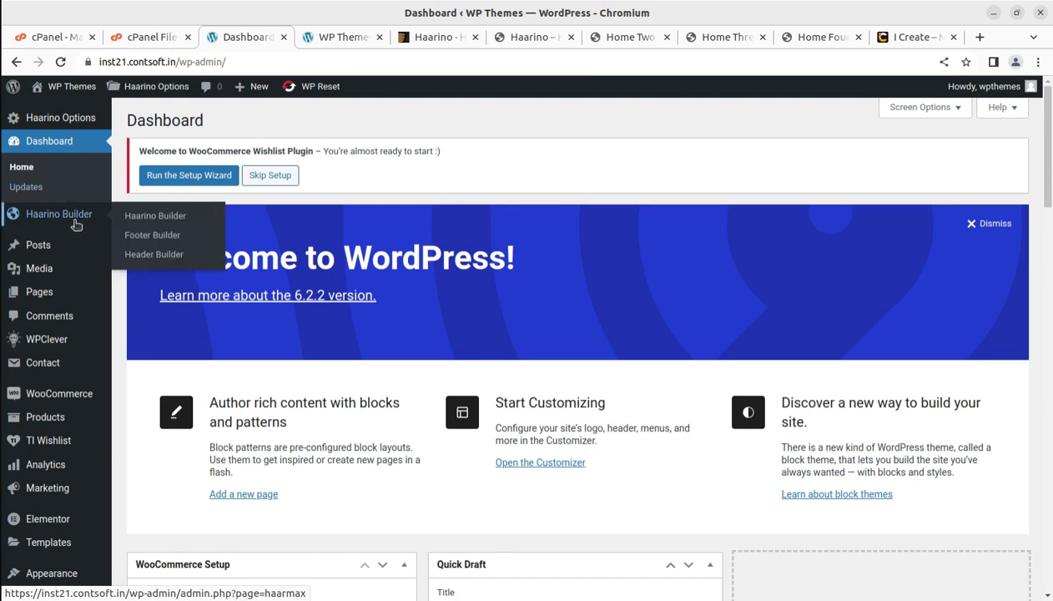
{"action": "left_click", "coordinate": [155, 217]}
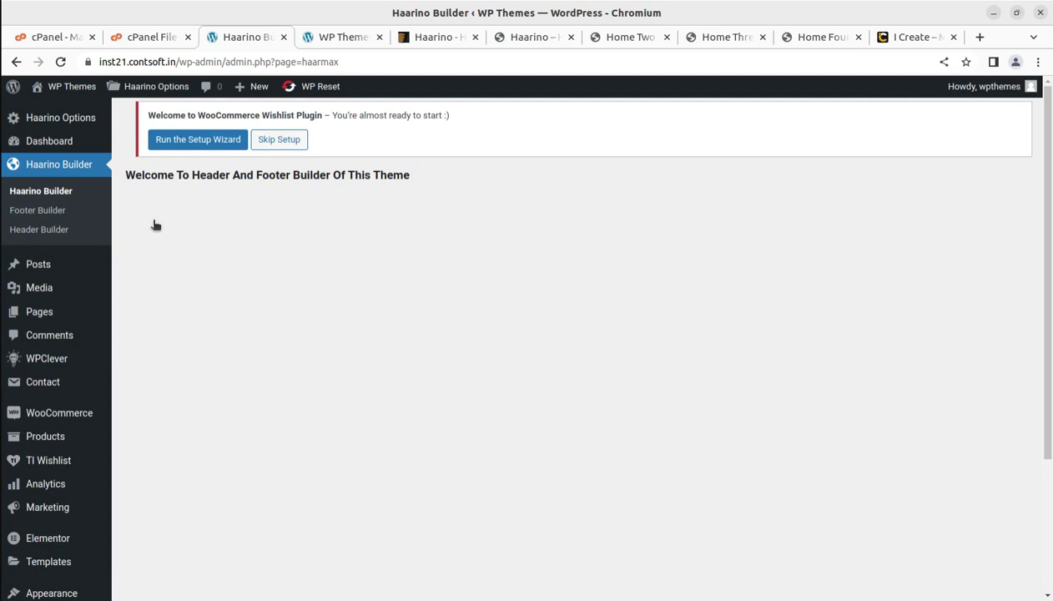
{"action": "scroll", "coordinate": [412, 276], "scroll_direction": "down", "scroll_amount": 3}
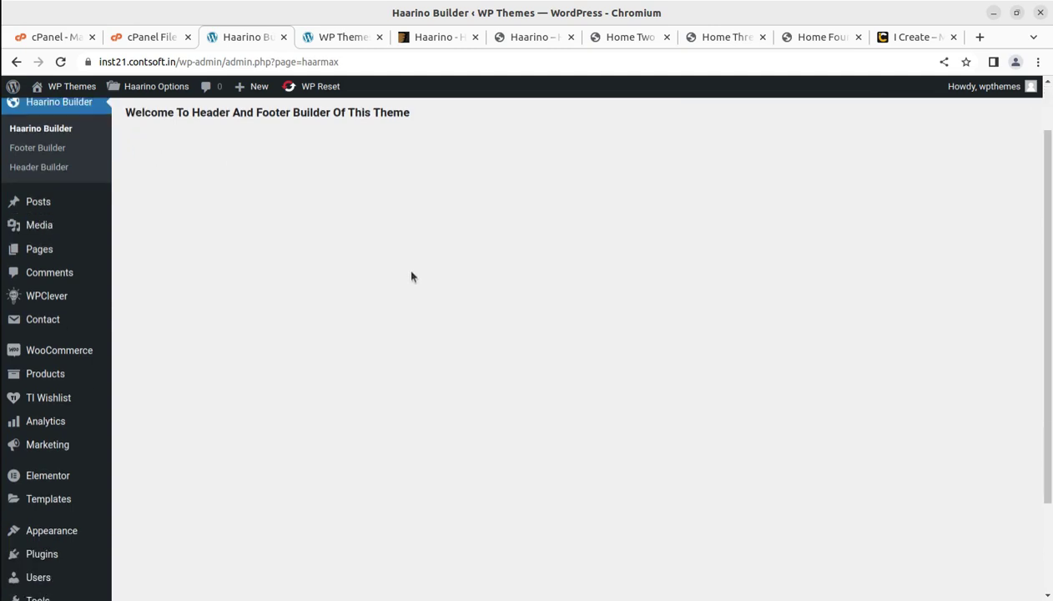
View the list of headers in the Header Builder and the list of footers in the Footer Builder.
{"action": "scroll", "coordinate": [411, 275], "scroll_direction": "up", "scroll_amount": 3}
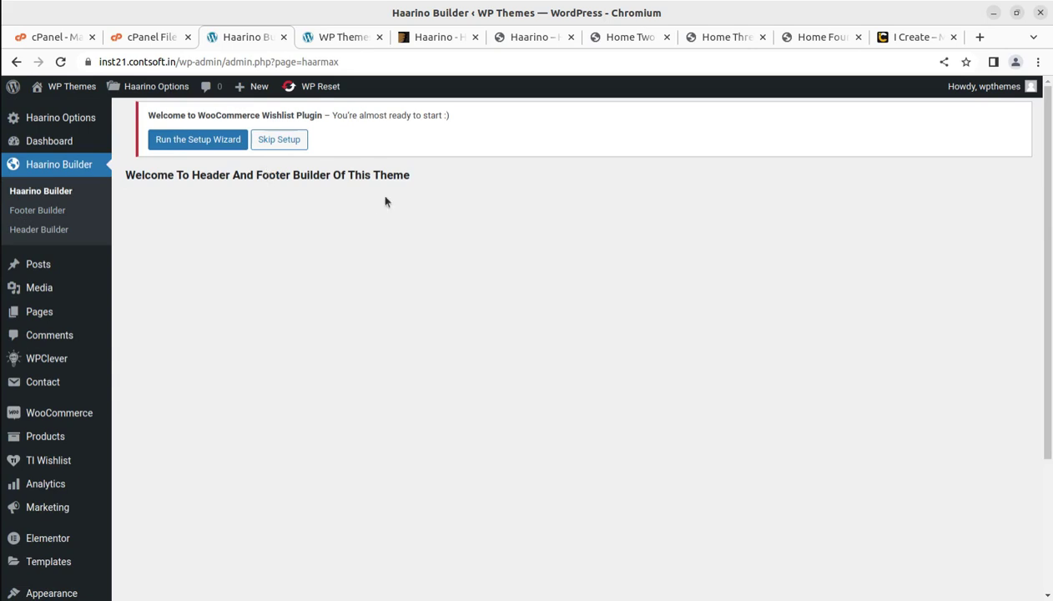
{"action": "left_click", "coordinate": [44, 231]}
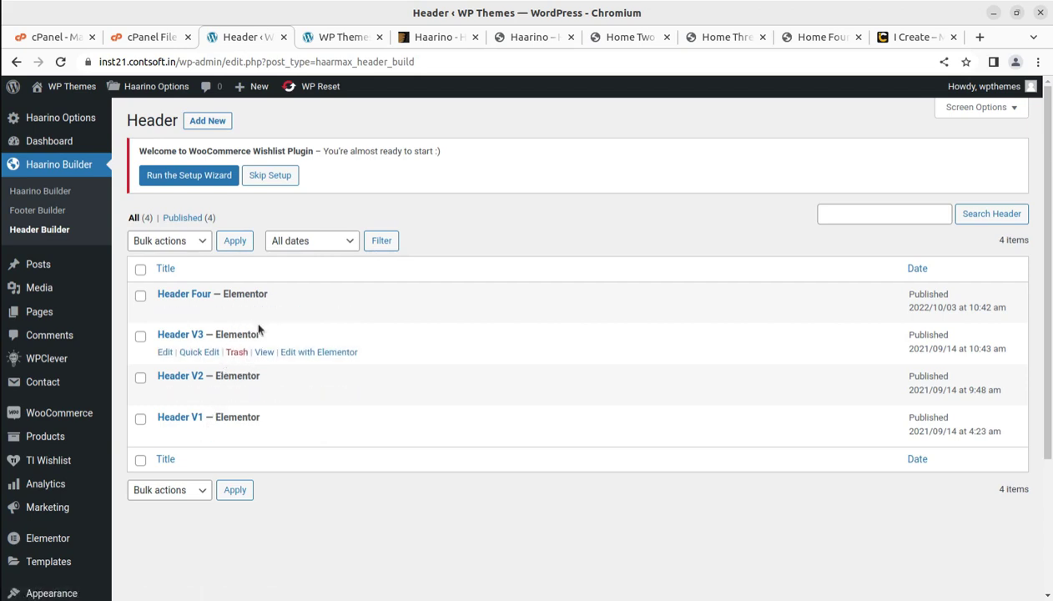
{"action": "left_click", "coordinate": [26, 216]}
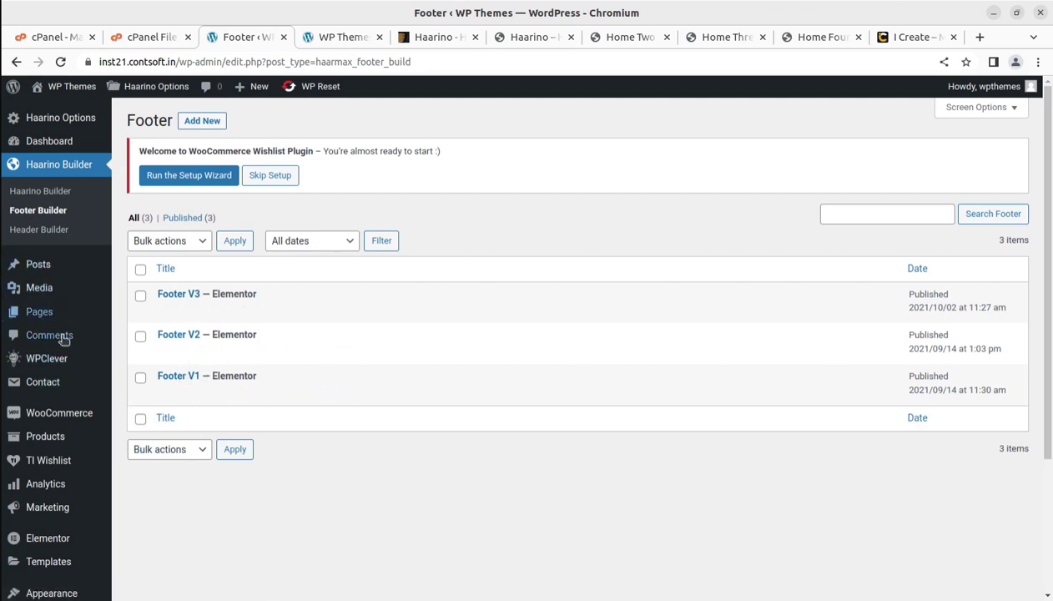
Open WPClever's Essential Kit page and look over its available WooCommerce plugins.
{"action": "mouse_move", "coordinate": [58, 361]}
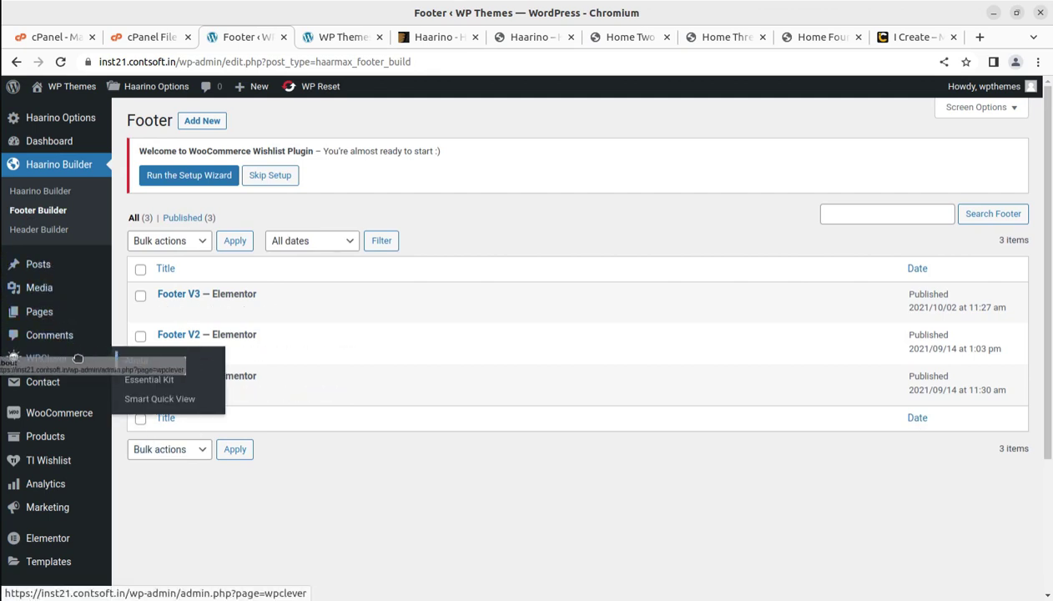
{"action": "left_click", "coordinate": [142, 386]}
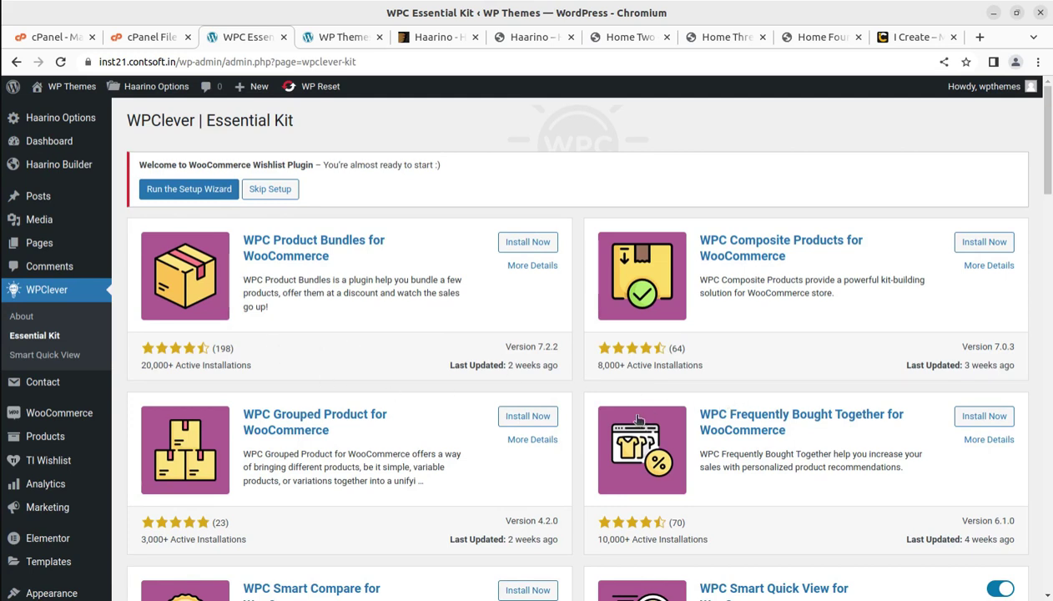
{"action": "scroll", "coordinate": [809, 431], "scroll_direction": "down", "scroll_amount": 3}
{"action": "scroll", "coordinate": [192, 400], "scroll_direction": "up", "scroll_amount": 3}
Open LayerSlider in a new tab, look over its welcome page and continue to the slider project list.
{"action": "mouse_move", "coordinate": [51, 471]}
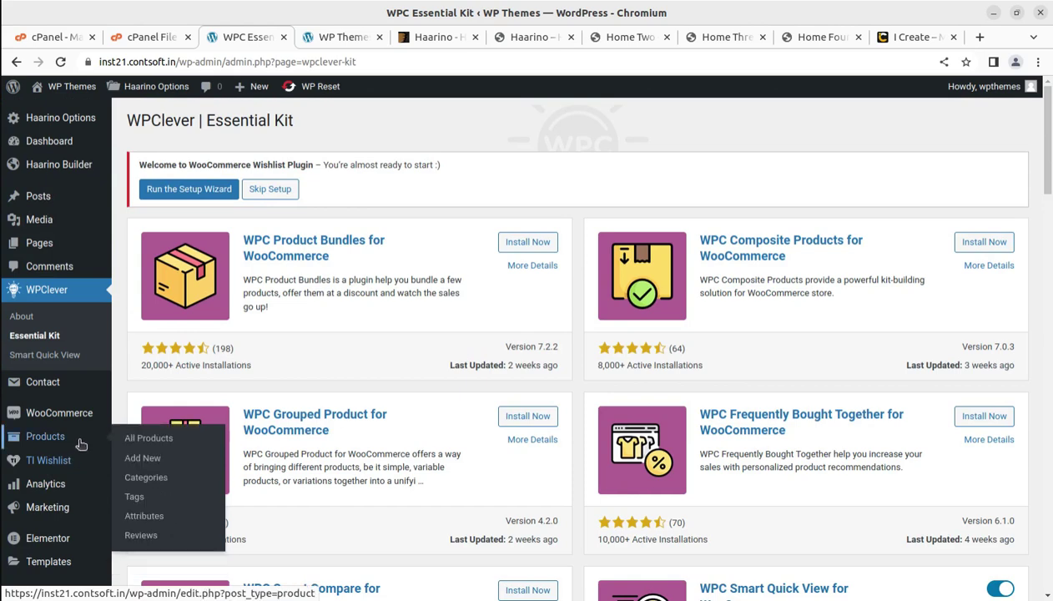
{"action": "scroll", "coordinate": [83, 443], "scroll_direction": "down", "scroll_amount": 1}
{"action": "scroll", "coordinate": [58, 501], "scroll_direction": "down", "scroll_amount": 2}
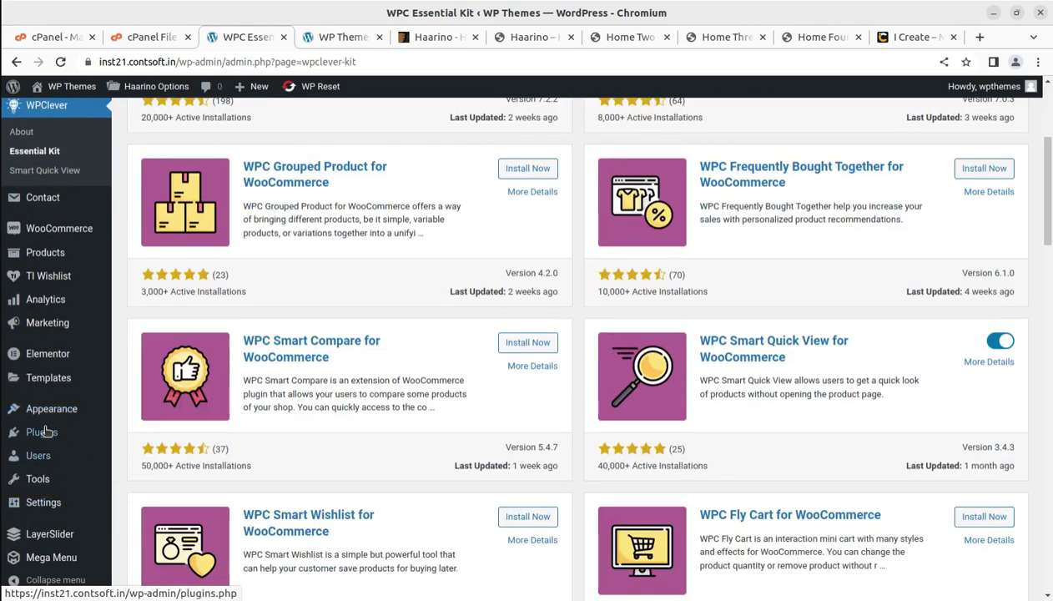
{"action": "middle_click", "coordinate": [54, 538]}
{"action": "left_click", "coordinate": [300, 40]}
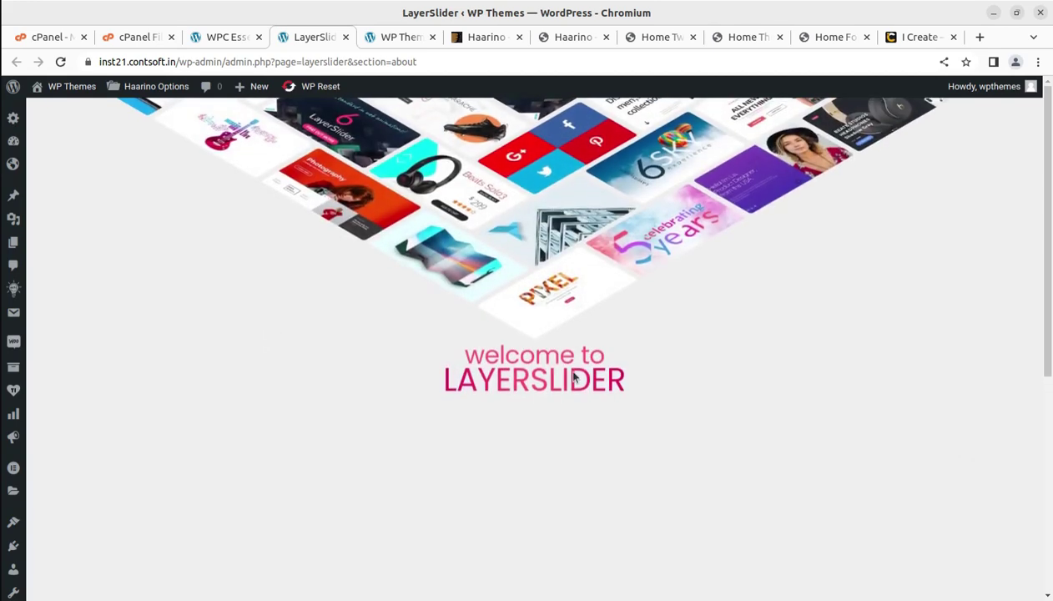
{"action": "scroll", "coordinate": [544, 379], "scroll_direction": "down", "scroll_amount": 2}
{"action": "scroll", "coordinate": [543, 379], "scroll_direction": "down", "scroll_amount": 2}
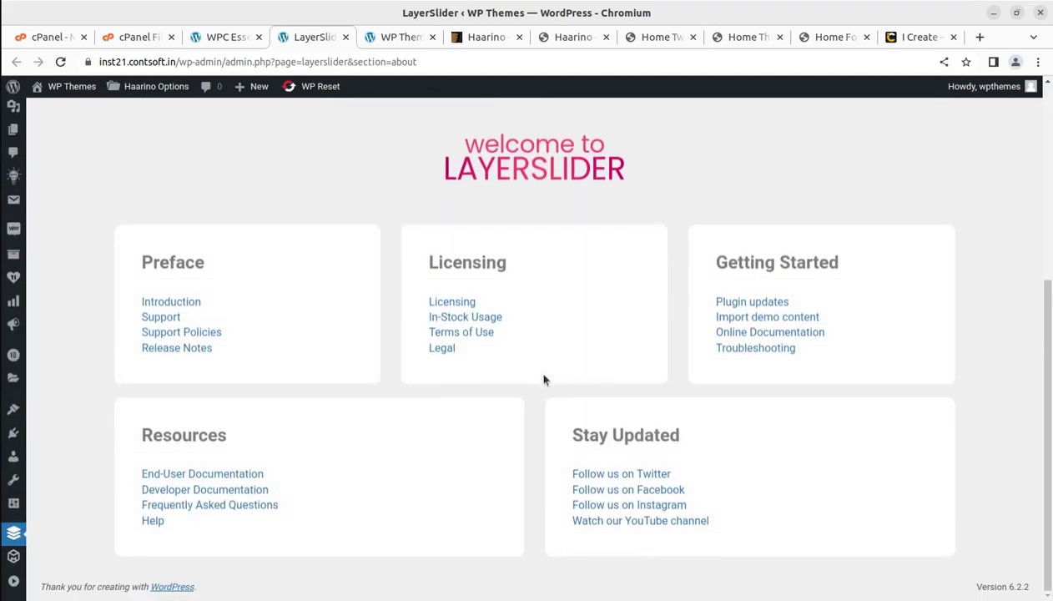
{"action": "scroll", "coordinate": [543, 379], "scroll_direction": "up", "scroll_amount": 4}
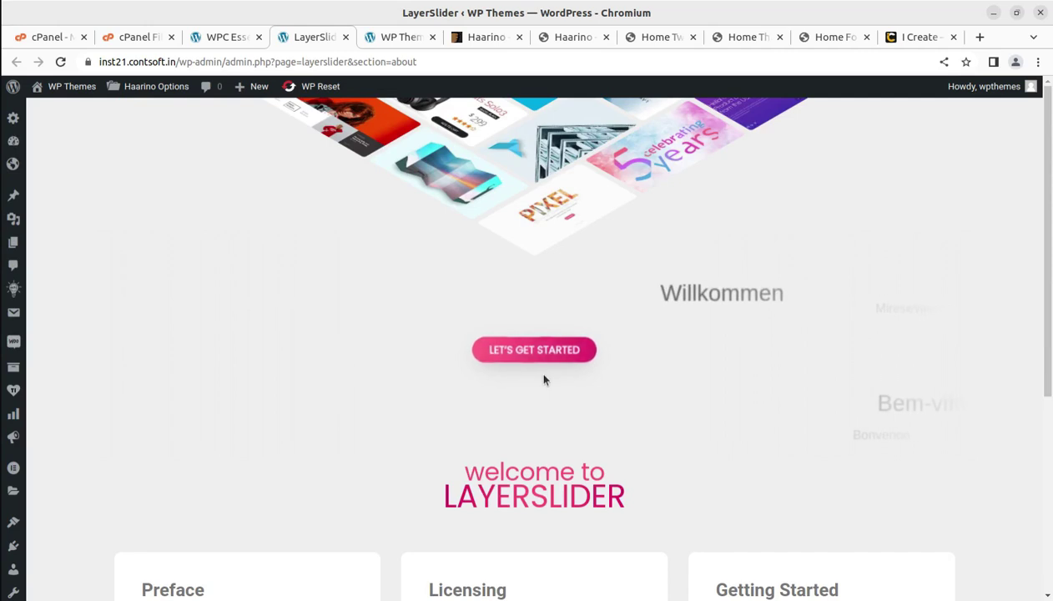
{"action": "left_click", "coordinate": [522, 352]}
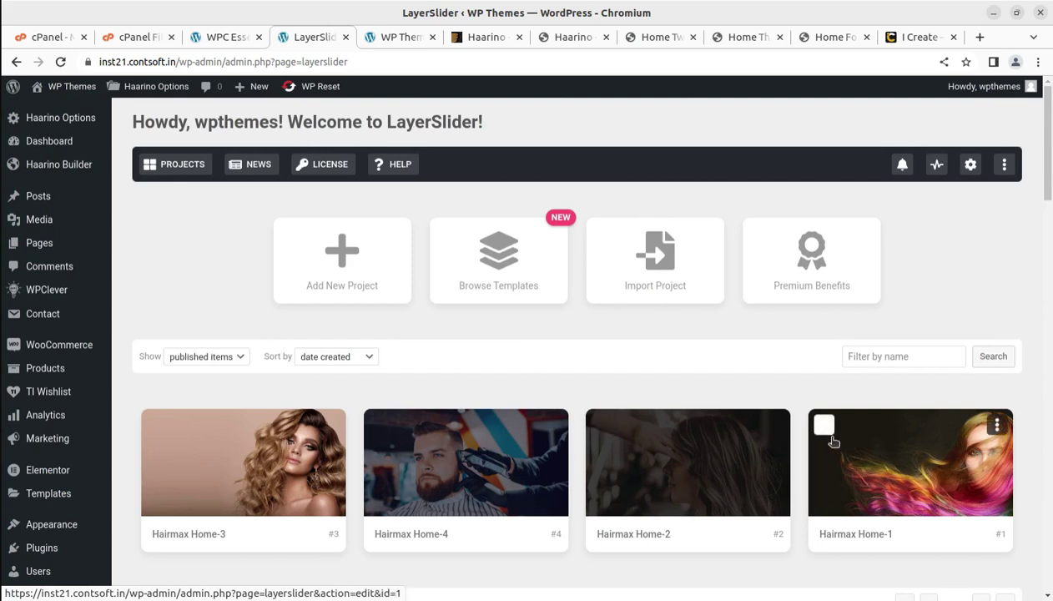
Open the Hairmax Home-1 slider in the LayerSlider editor, dismiss the guided tour and view the slide canvas.
{"action": "left_click", "coordinate": [996, 425]}
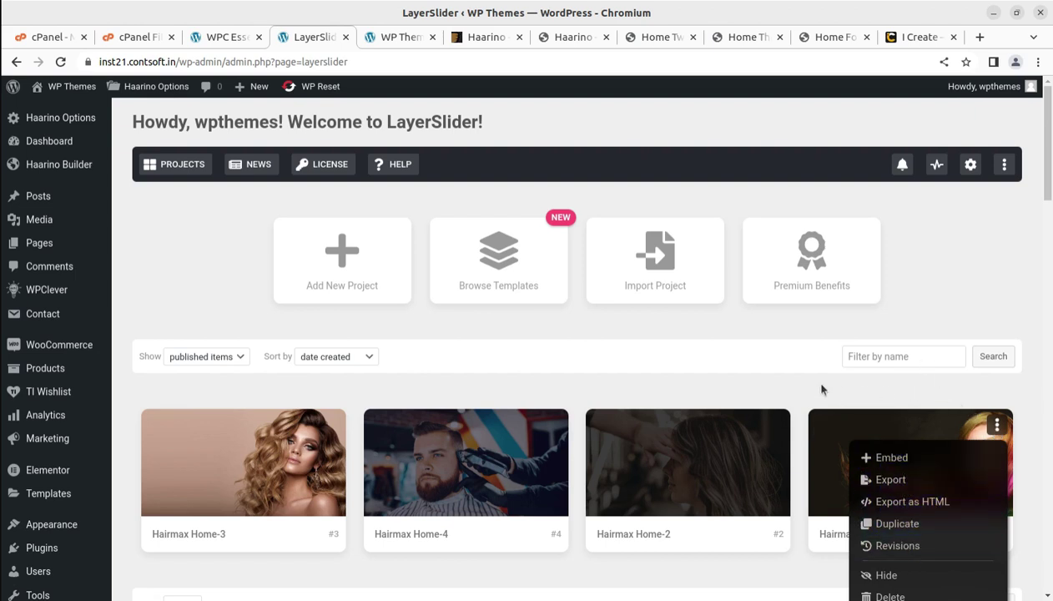
{"action": "left_click", "coordinate": [911, 467]}
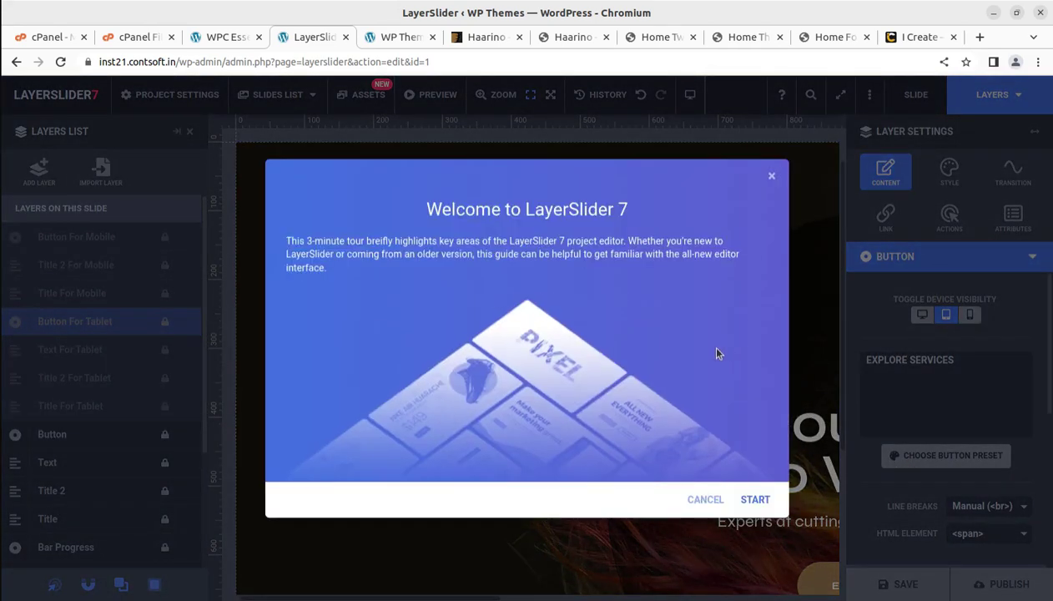
{"action": "left_click", "coordinate": [769, 176]}
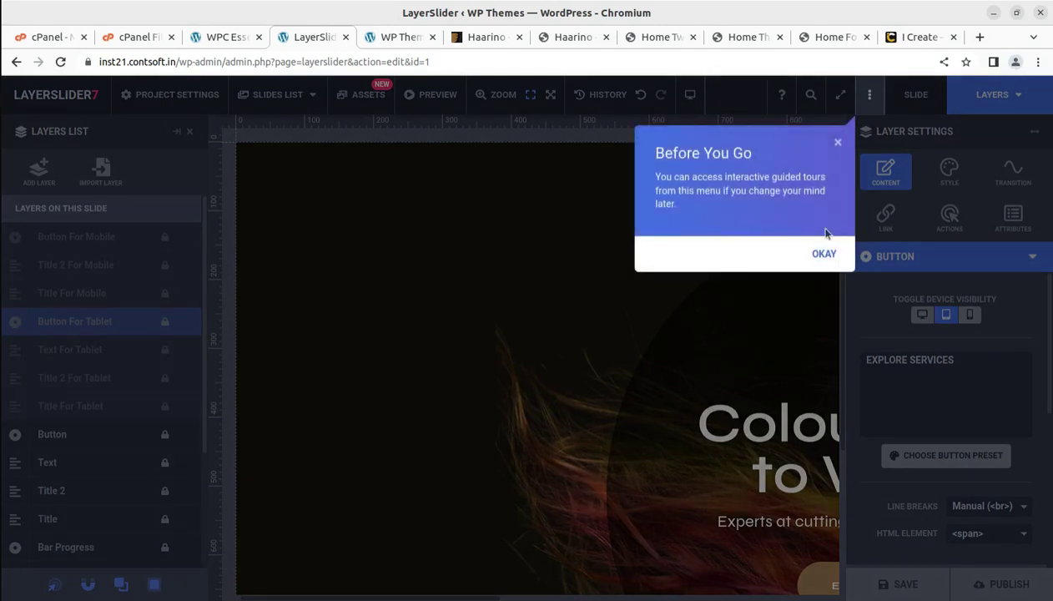
{"action": "left_click", "coordinate": [838, 145]}
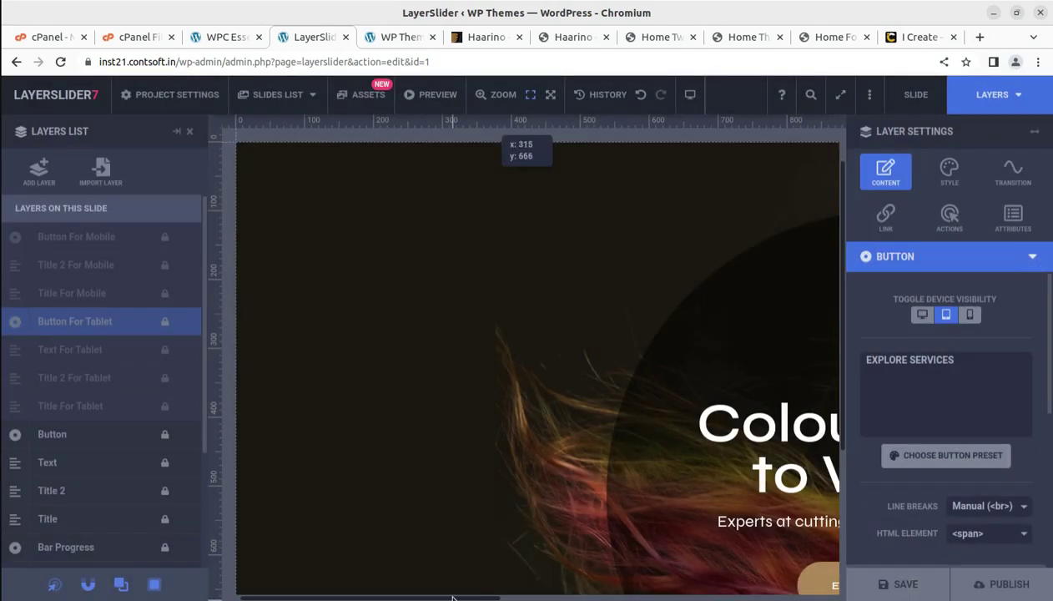
{"action": "scroll", "coordinate": [451, 599], "scroll_direction": "right", "scroll_amount": 5}
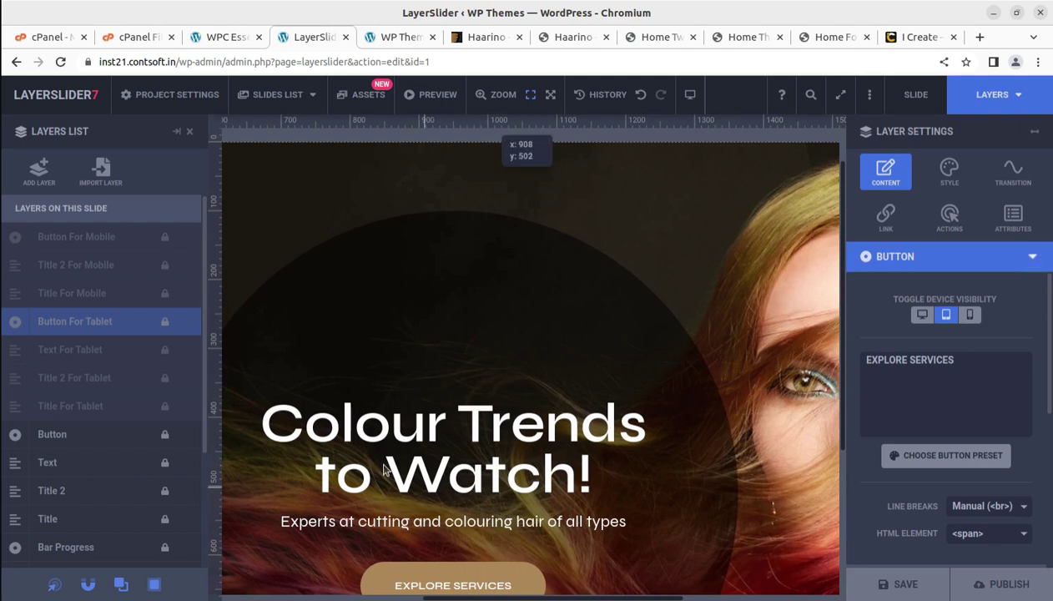
Inspect the text content of the Button For Mobile and Title 2 For Mobile layers.
{"action": "left_click", "coordinate": [85, 239]}
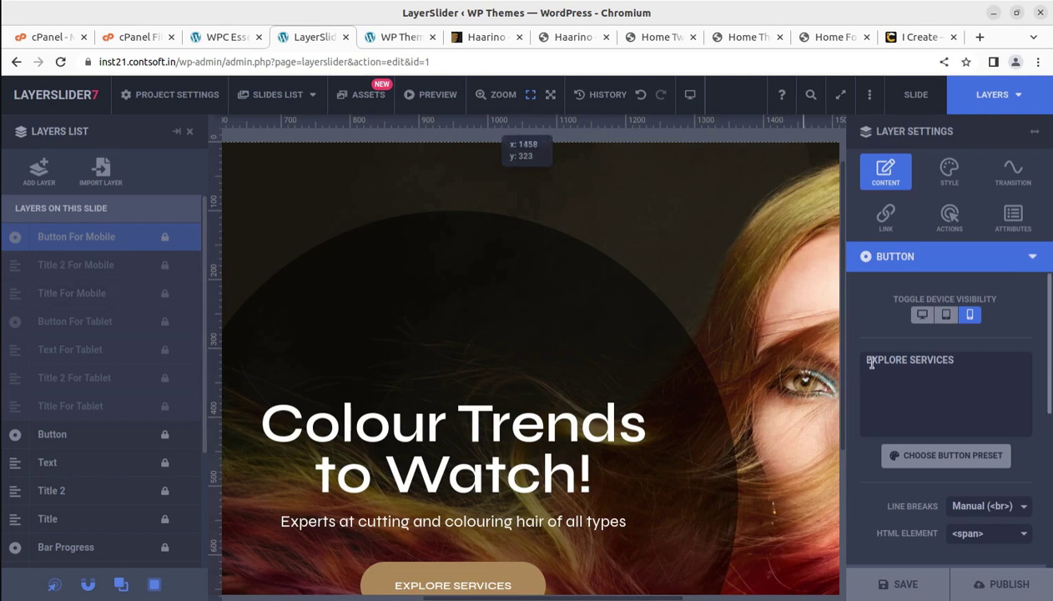
{"action": "left_click_drag", "start_coordinate": [974, 362], "coordinate": [859, 362]}
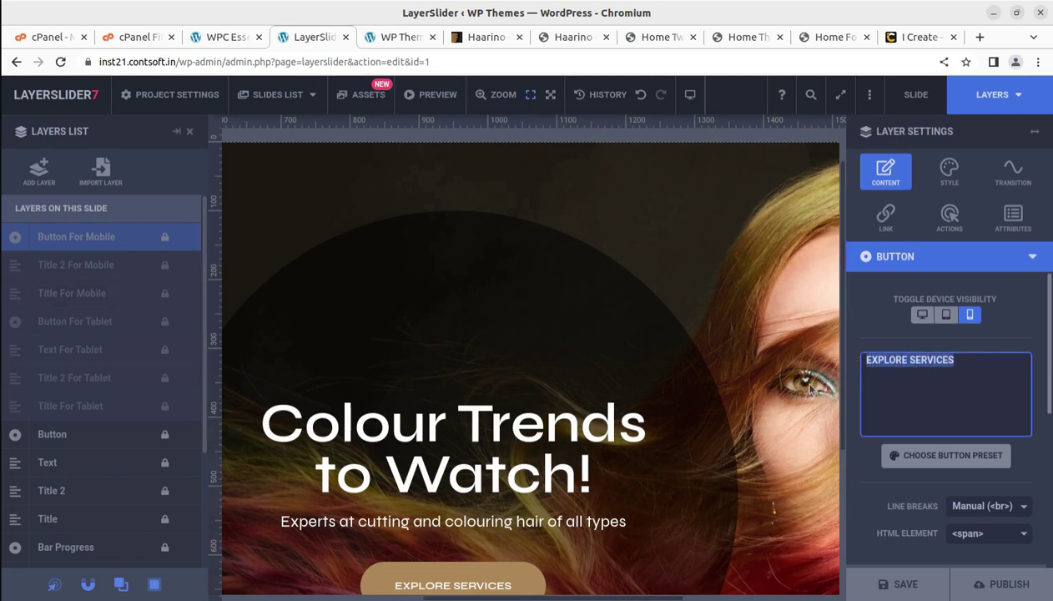
{"action": "left_click", "coordinate": [164, 297]}
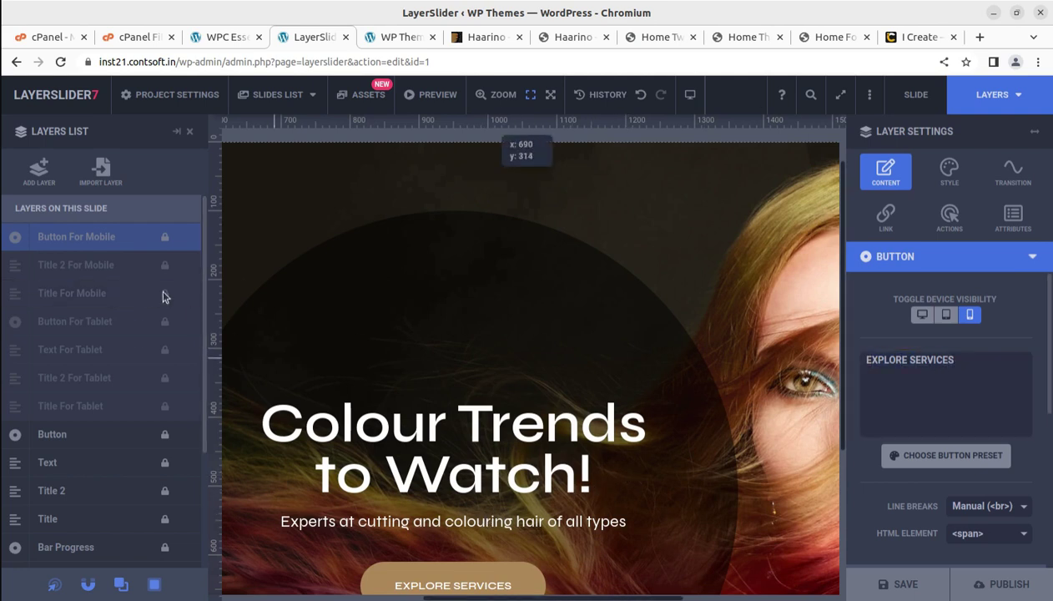
{"action": "left_click", "coordinate": [81, 267]}
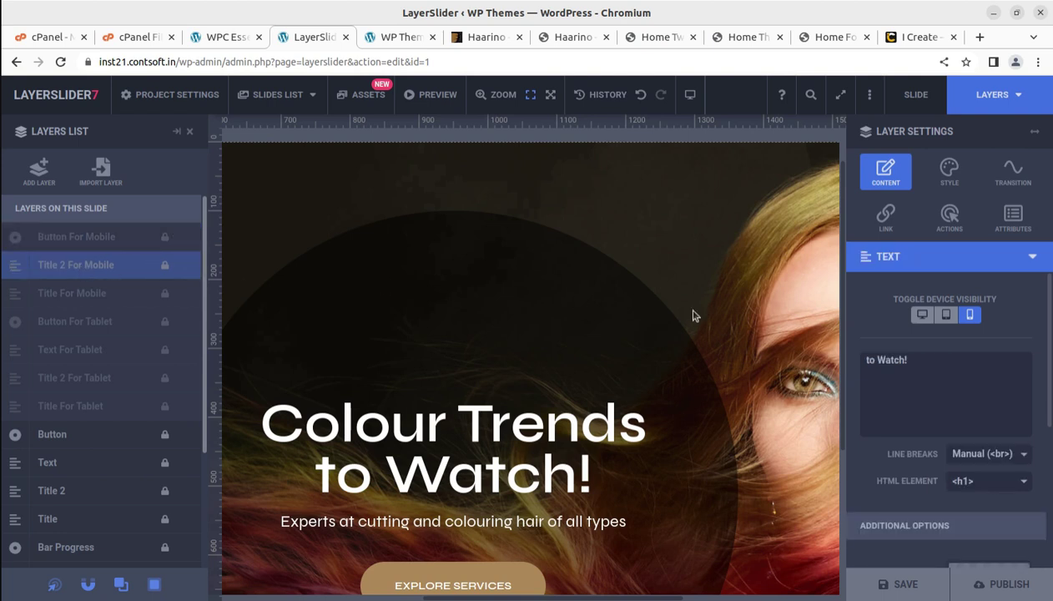
{"action": "left_click_drag", "start_coordinate": [914, 361], "coordinate": [860, 359]}
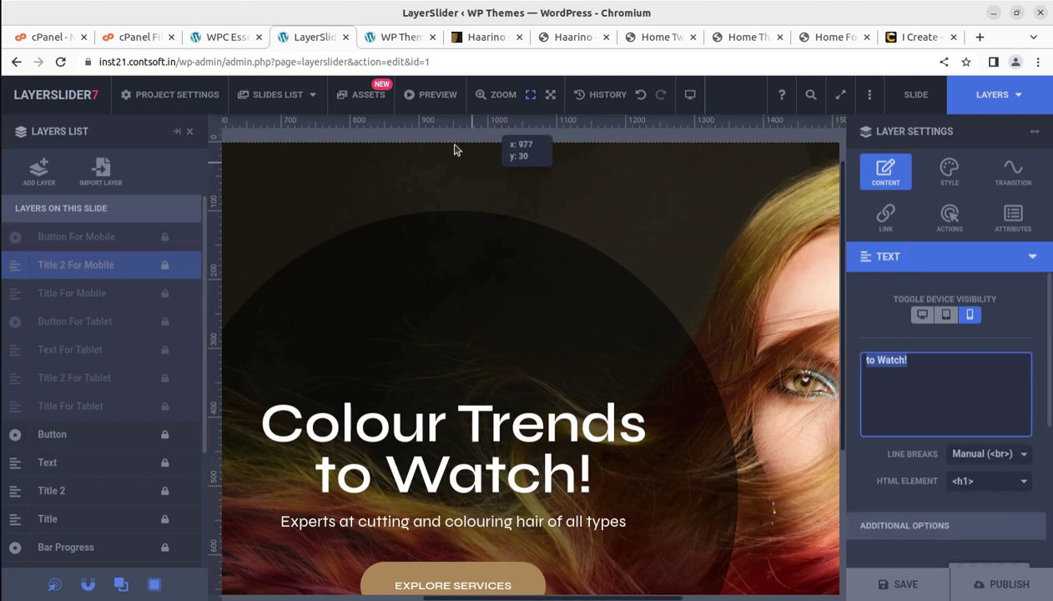
Close the LayerSlider tab, look through the remaining dashboard sections and open the theme Customizer.
{"action": "left_click", "coordinate": [346, 38]}
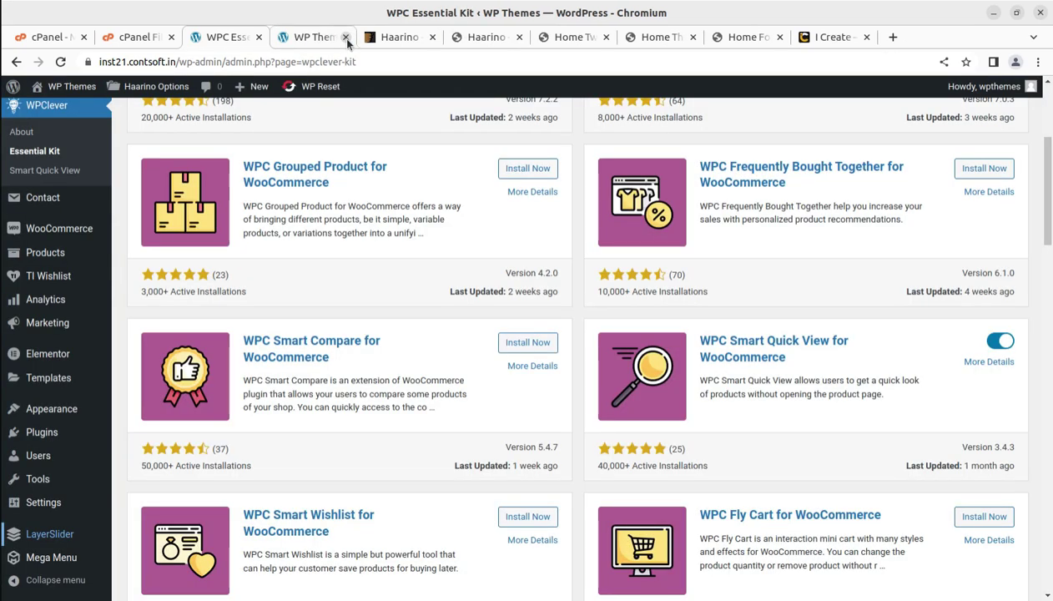
{"action": "scroll", "coordinate": [621, 417], "scroll_direction": "up", "scroll_amount": 3}
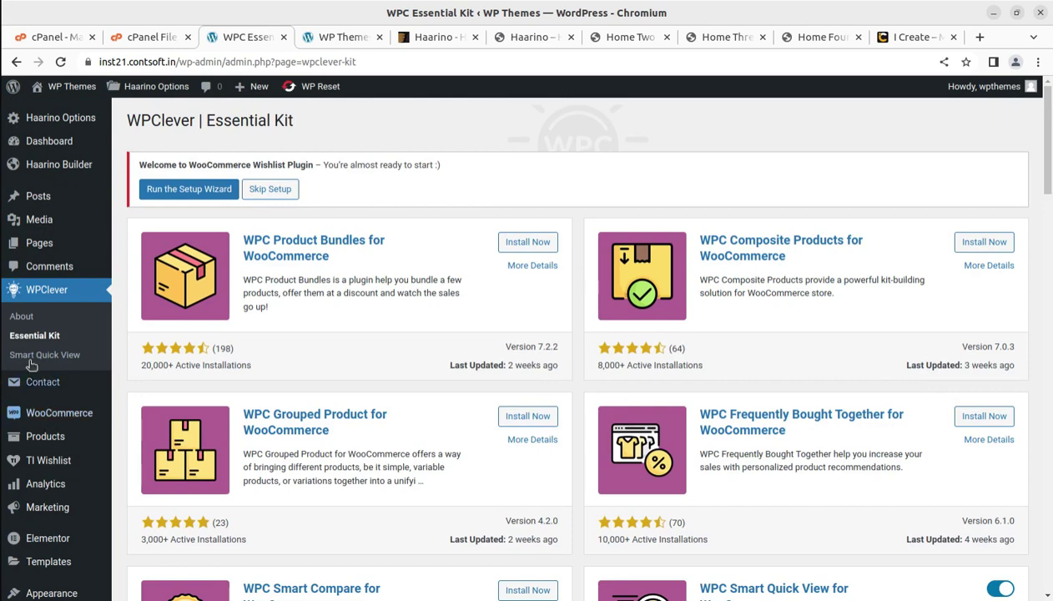
{"action": "mouse_move", "coordinate": [38, 472]}
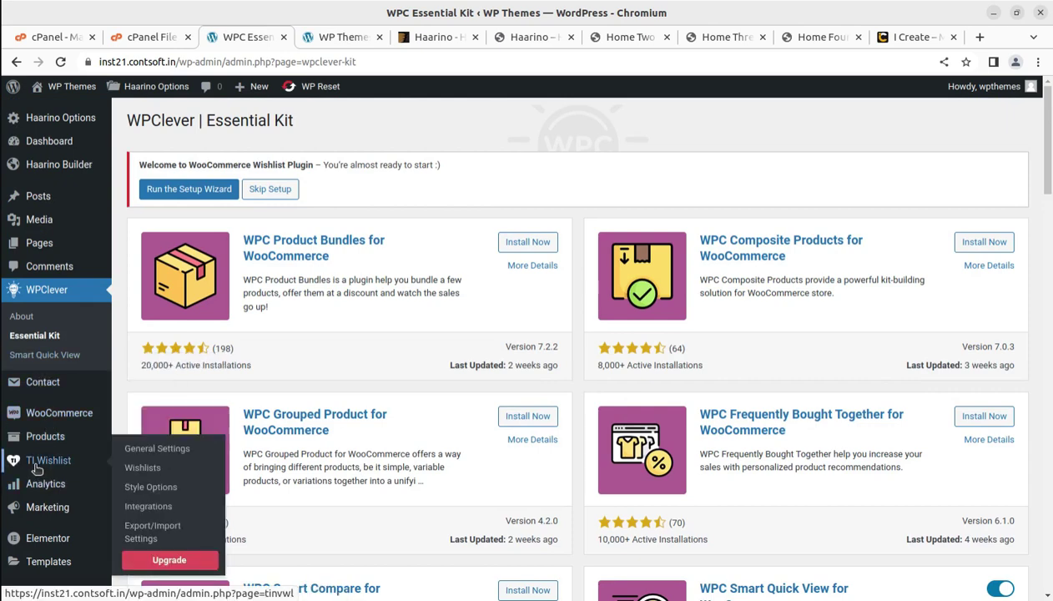
{"action": "scroll", "coordinate": [38, 484], "scroll_direction": "down", "scroll_amount": 6}
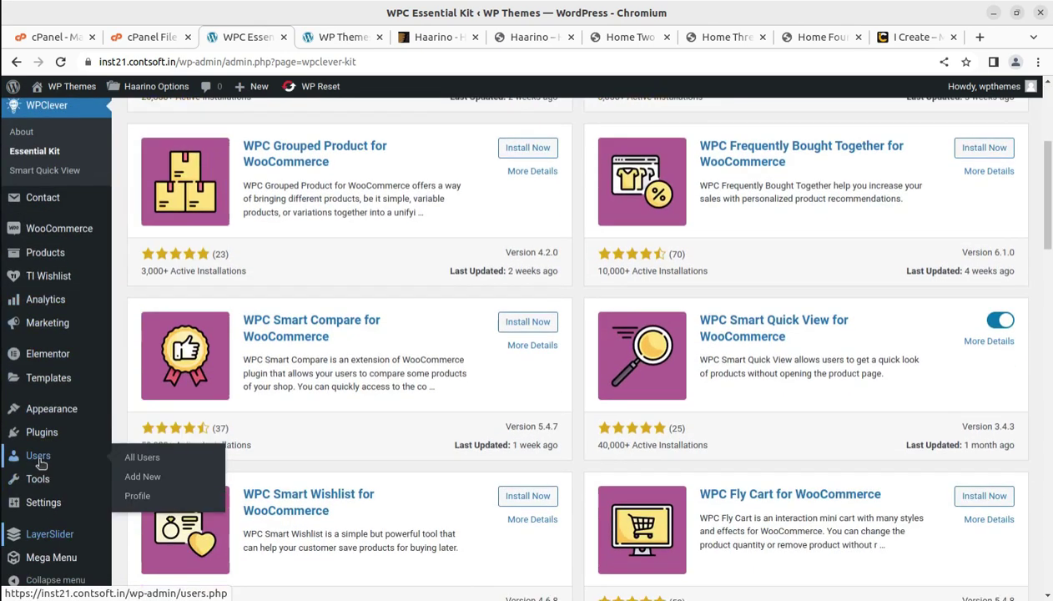
{"action": "mouse_move", "coordinate": [43, 564]}
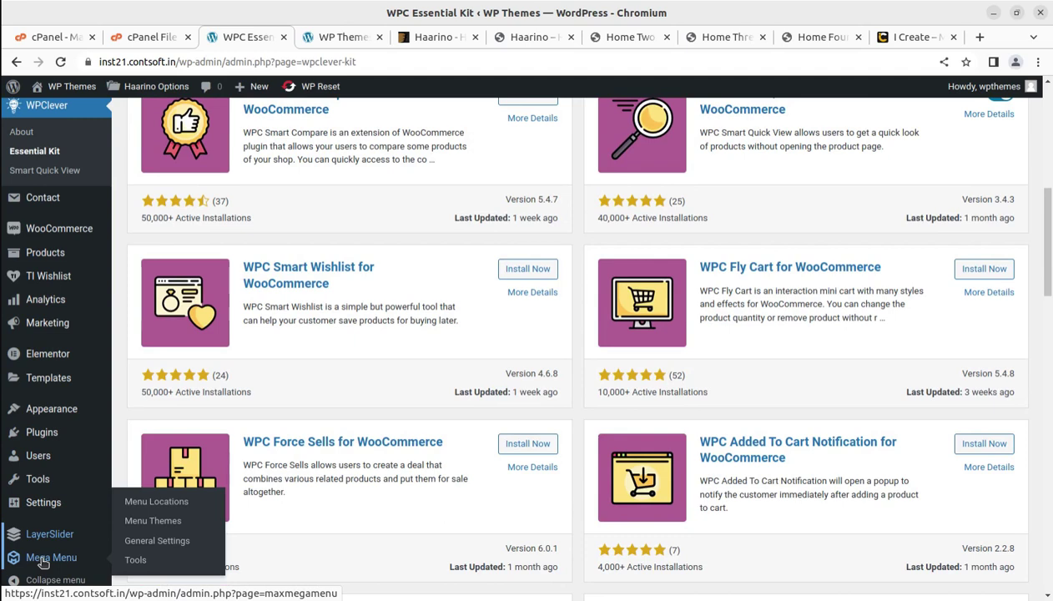
{"action": "mouse_move", "coordinate": [48, 434]}
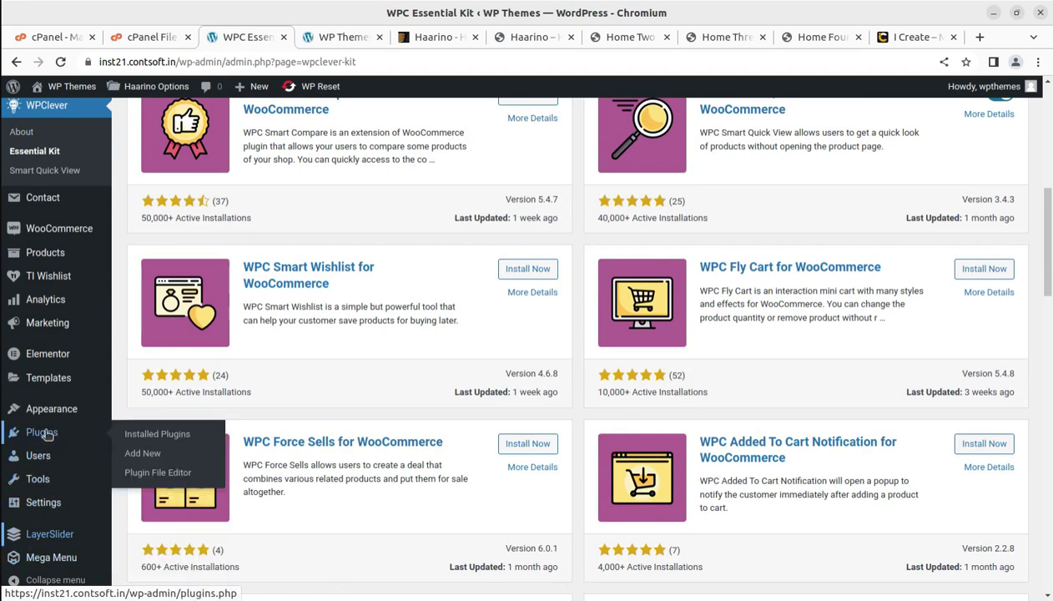
{"action": "mouse_move", "coordinate": [38, 409]}
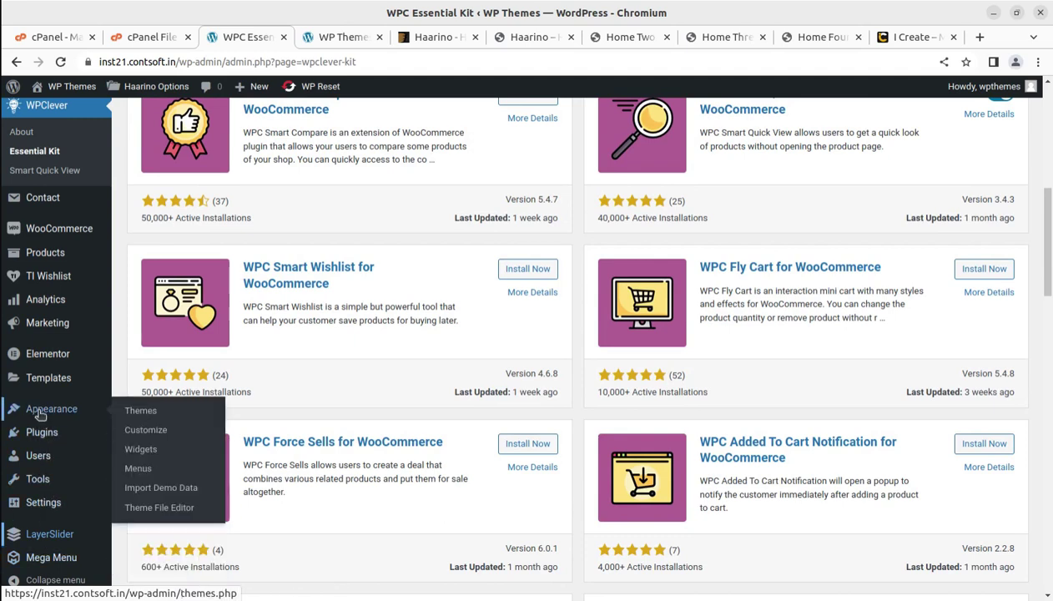
{"action": "left_click", "coordinate": [146, 432]}
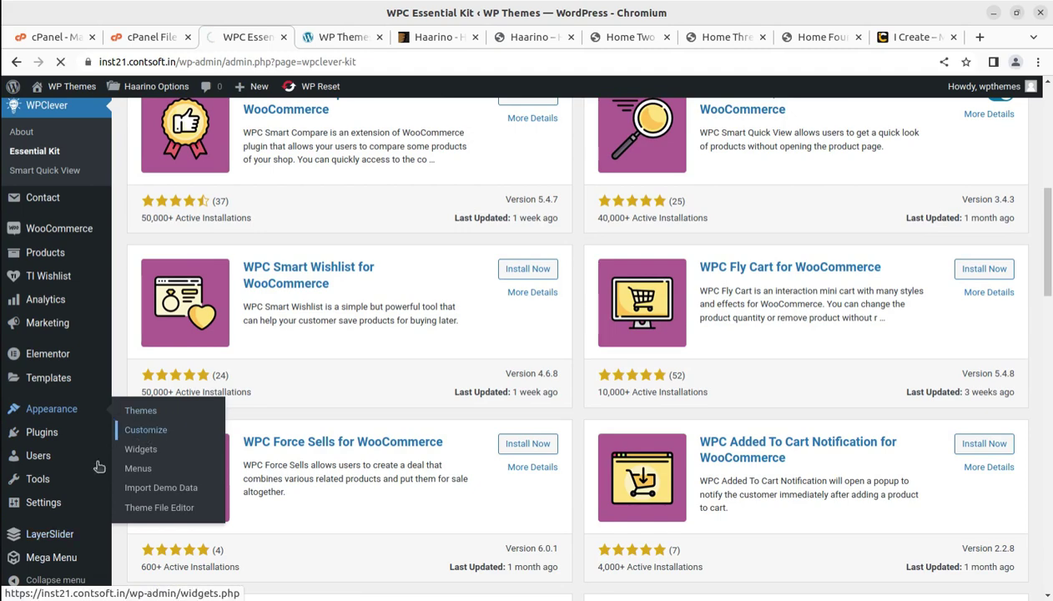
{"action": "scroll", "coordinate": [50, 480], "scroll_direction": "down", "scroll_amount": 4}
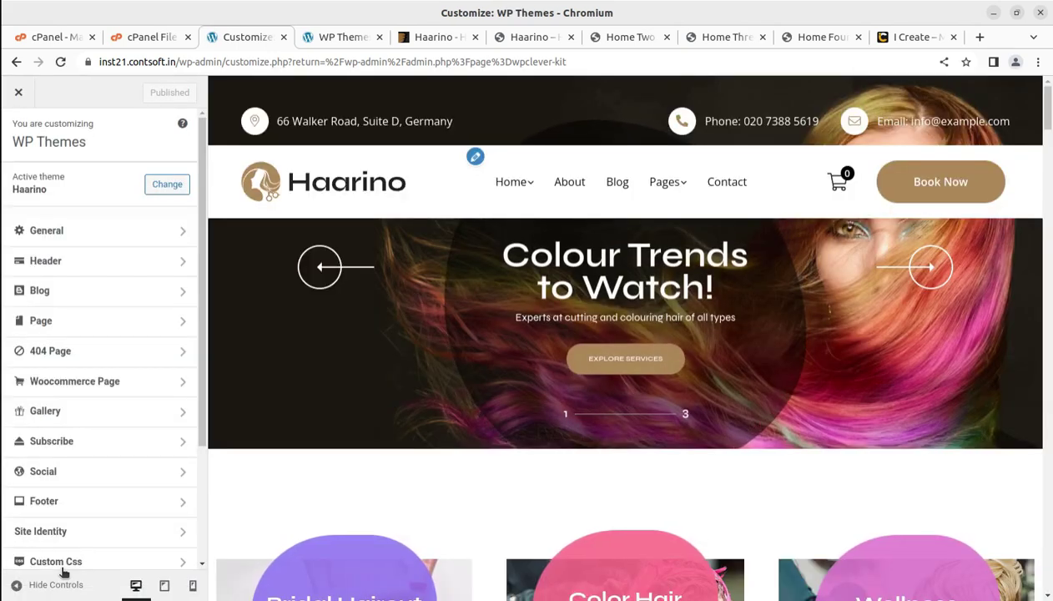
Review the Preloader and Admin Label options in the Customizer's General section, and return to the main settings list.
{"action": "left_click", "coordinate": [133, 245]}
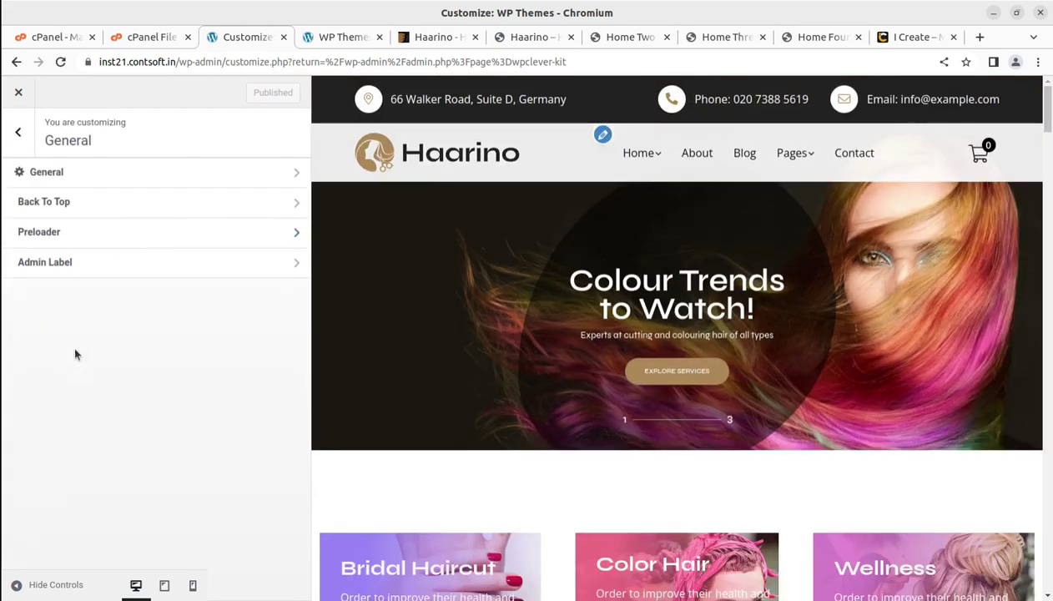
{"action": "left_click", "coordinate": [87, 238]}
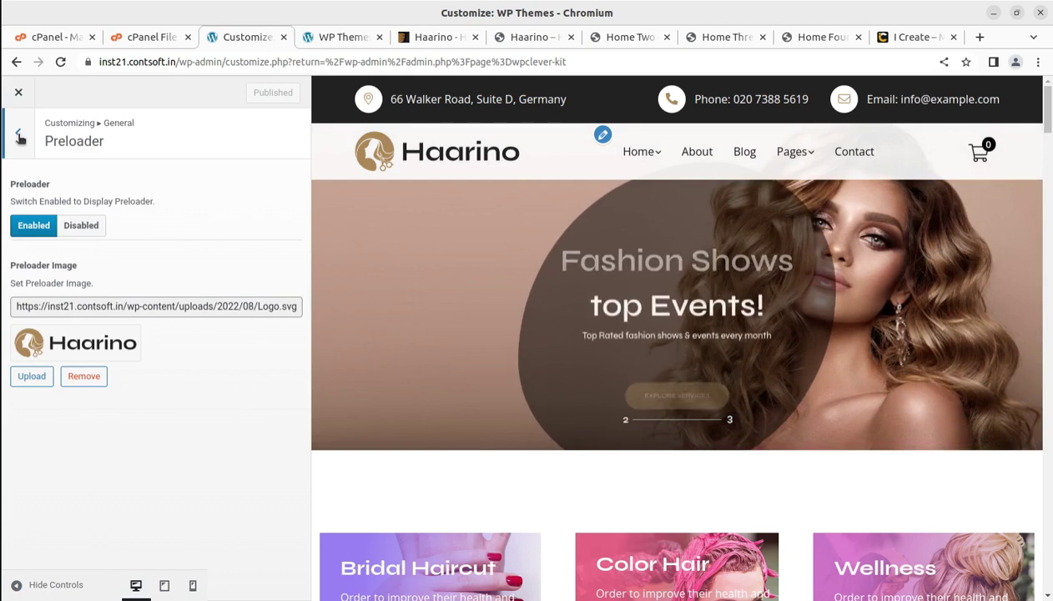
{"action": "left_click", "coordinate": [20, 139]}
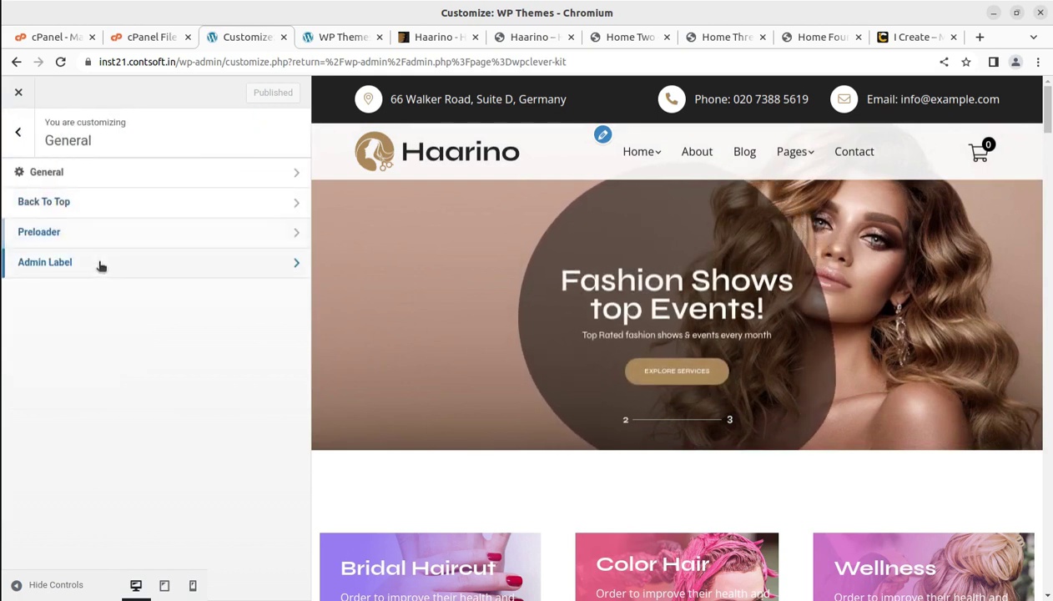
{"action": "left_click", "coordinate": [101, 263]}
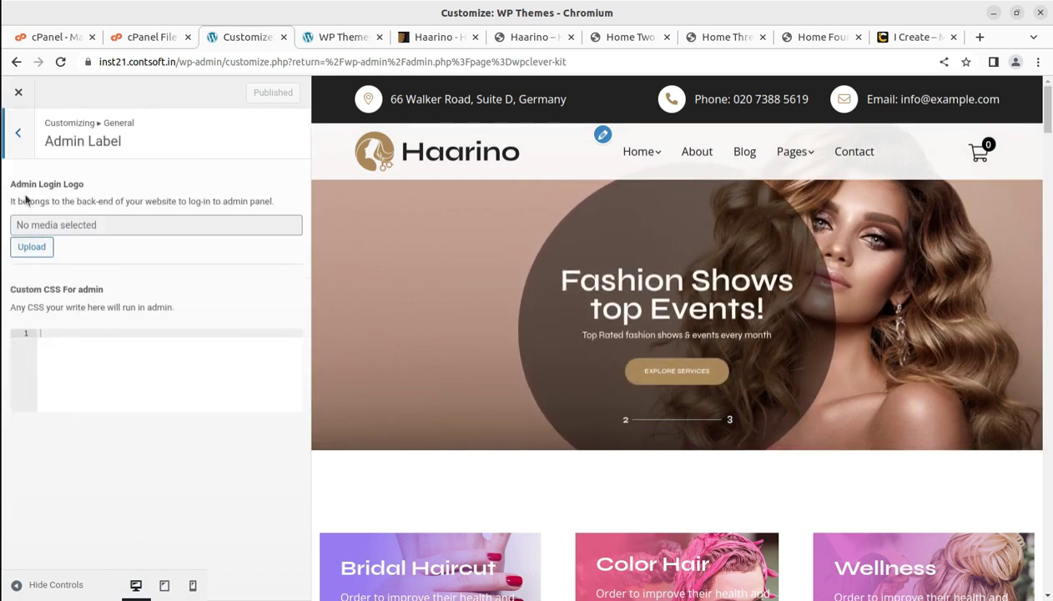
{"action": "left_click", "coordinate": [18, 133]}
{"action": "left_click", "coordinate": [17, 134]}
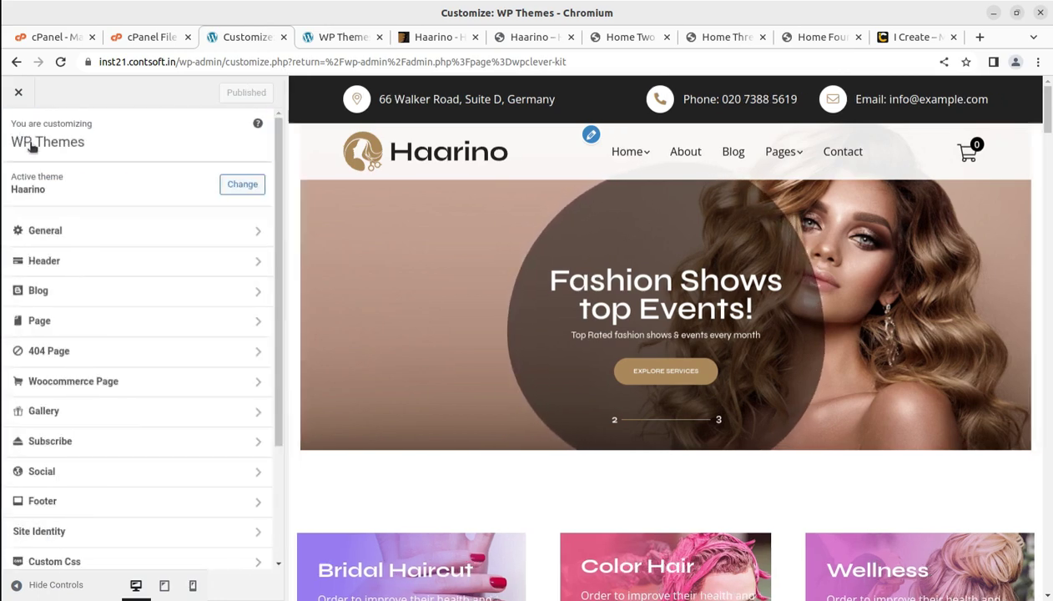
Check the theme color and map API key options in the General settings, and return to the main Customizer list.
{"action": "left_click", "coordinate": [70, 231]}
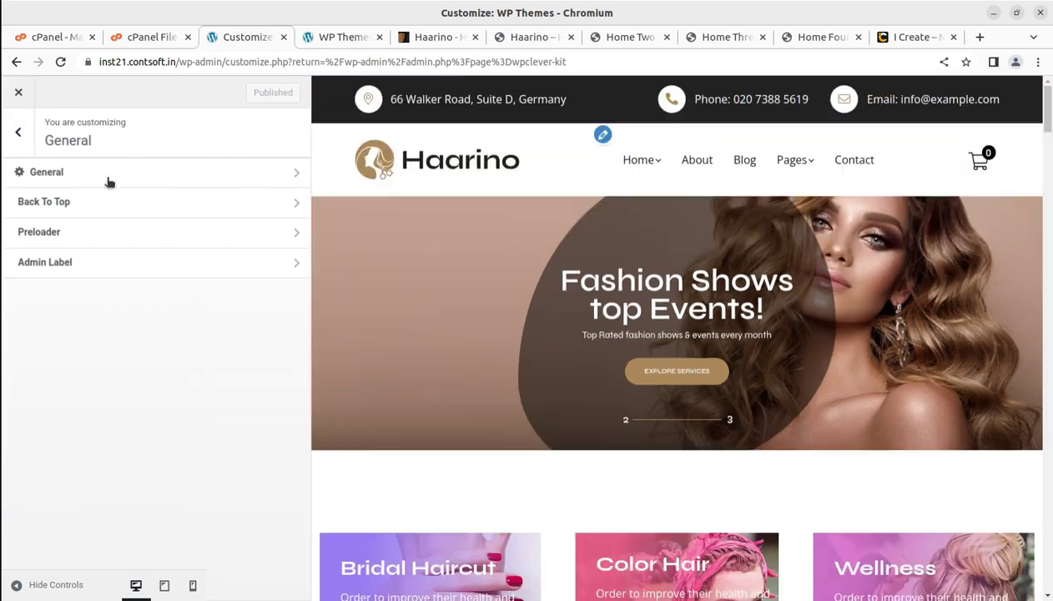
{"action": "left_click", "coordinate": [107, 177]}
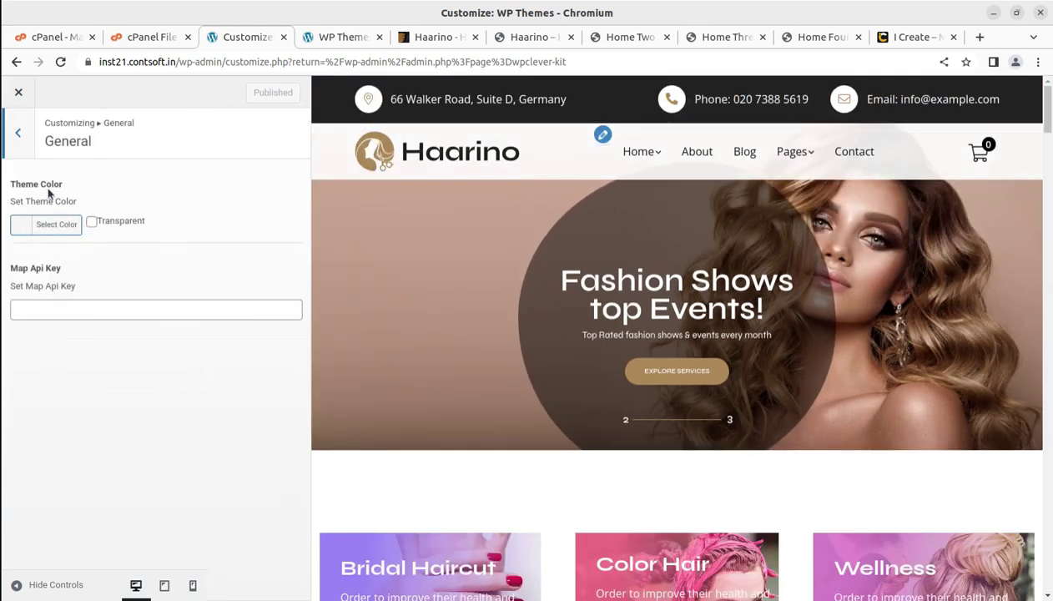
{"action": "left_click", "coordinate": [18, 133]}
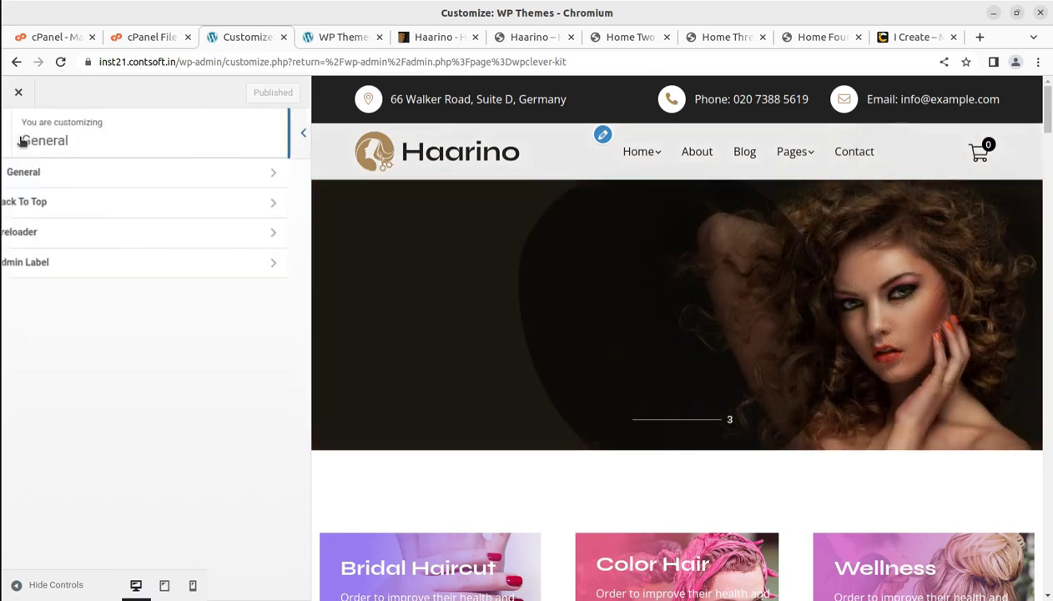
{"action": "left_click", "coordinate": [18, 134]}
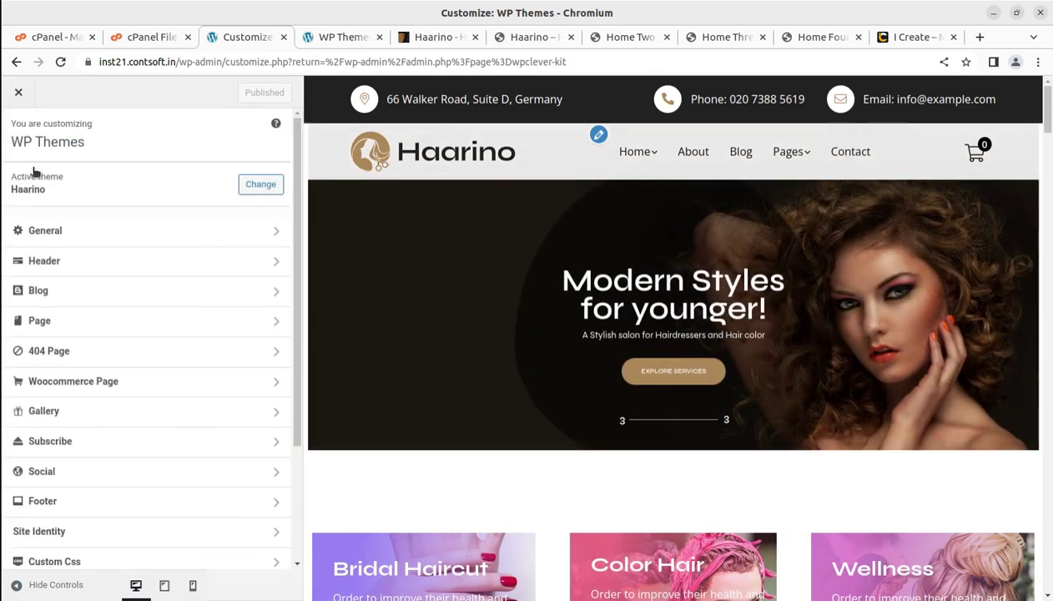